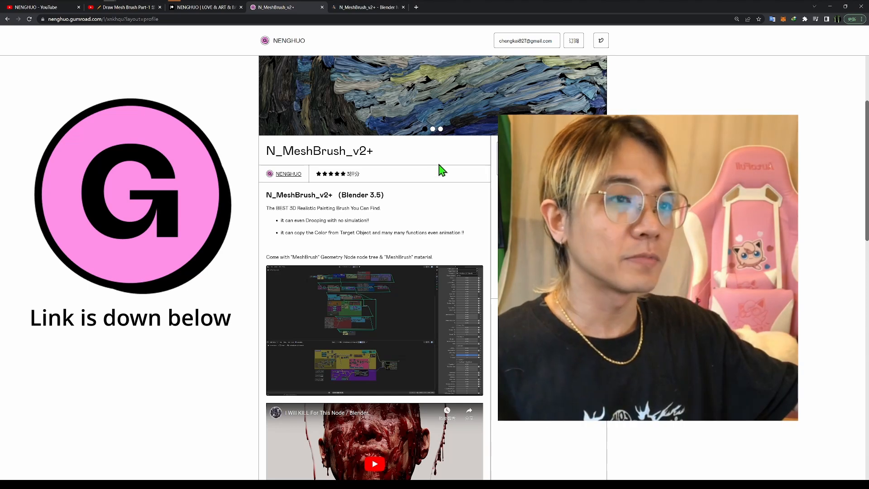
# Look through the Patreon page, the Draw Mesh Brush search results and the channel's video list
pyautogui.click(199, 8)
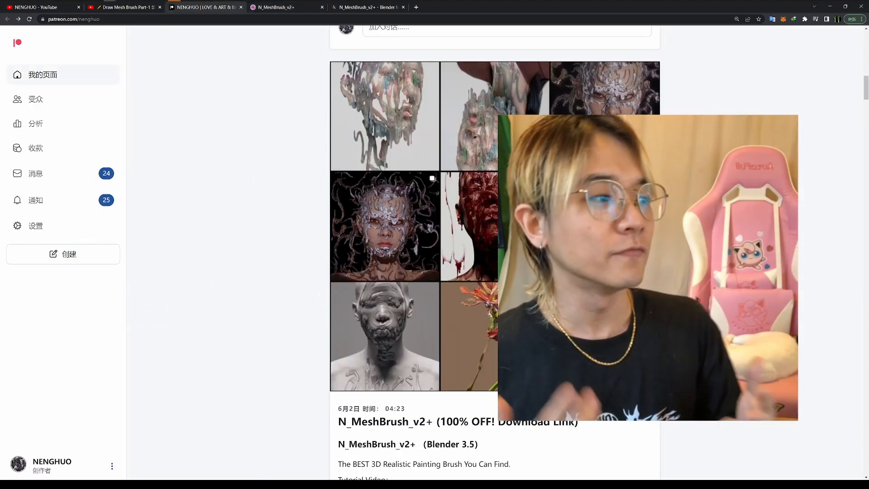
pyautogui.click(119, 8)
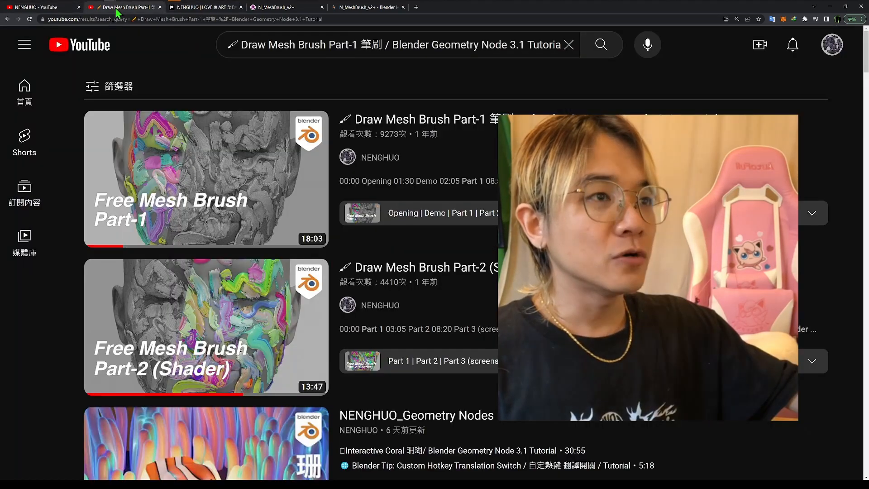
pyautogui.click(62, 8)
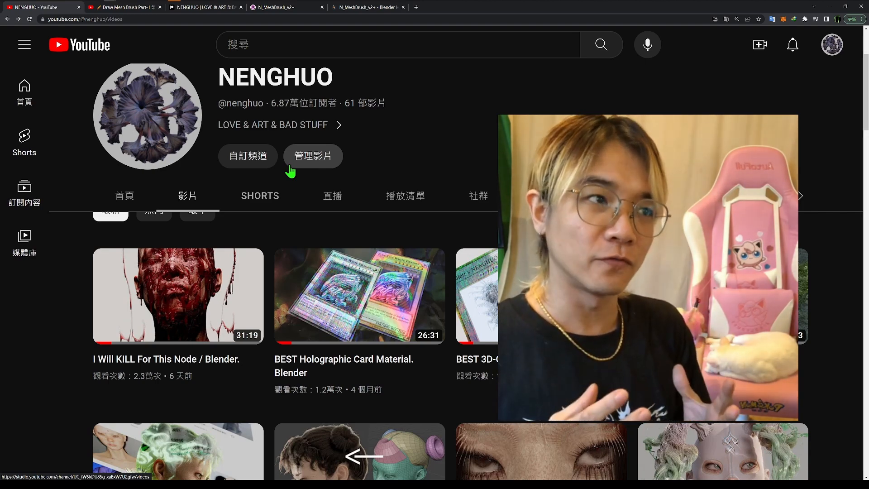
pyautogui.click(116, 8)
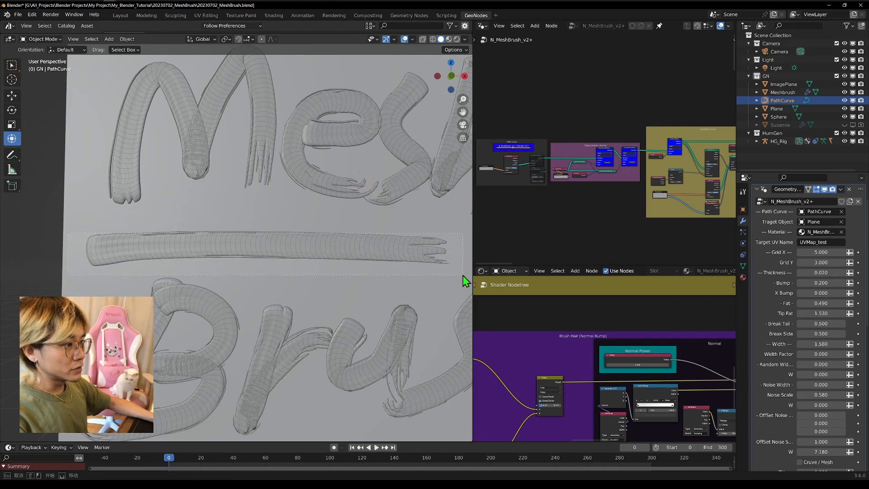
# Select the plane and examine the painted lettering and the broken stroke ends up close and from a distance
pyautogui.moveTo(463, 276); pyautogui.dragTo(462, 275)
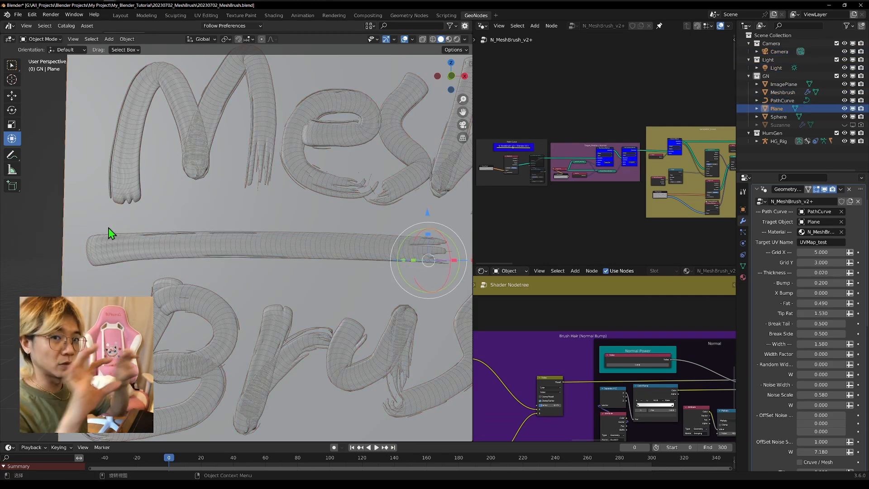
pyautogui.hotkey('shift', '`')
pyautogui.click(365, 282)
pyautogui.hotkey('shift', '`')
pyautogui.press('s')
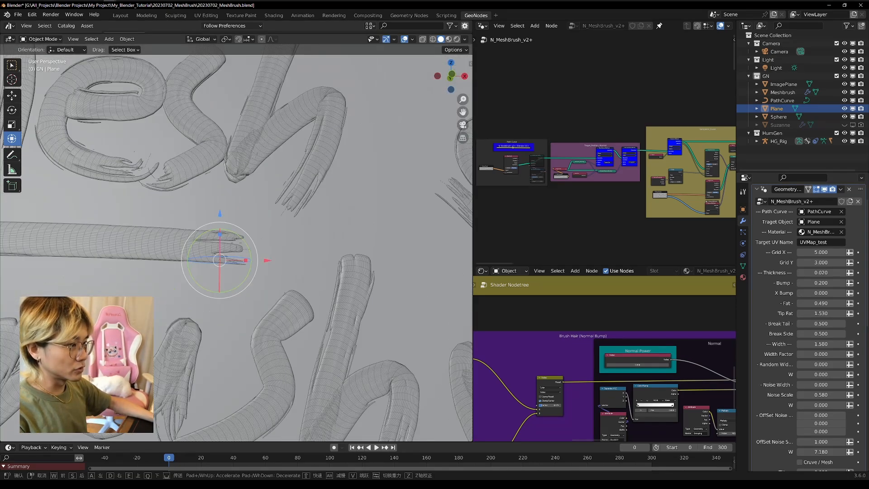
pyautogui.press('w')
pyautogui.click(315, 287)
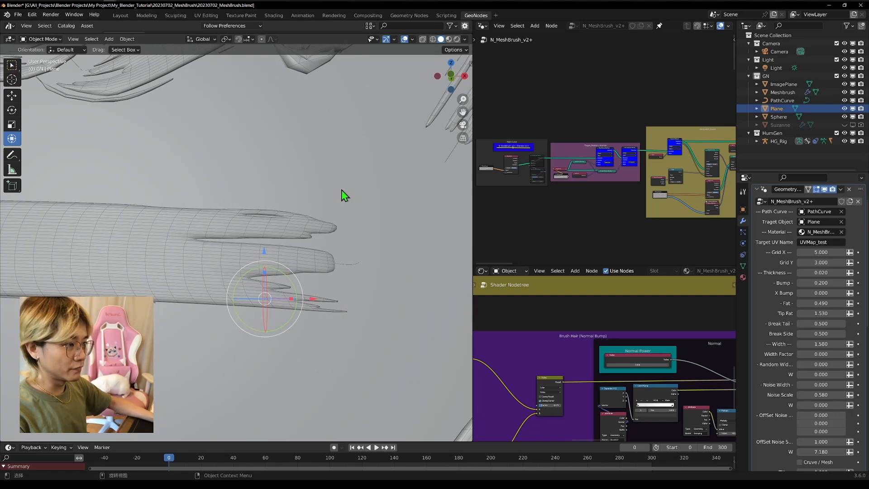
pyautogui.press('Home')
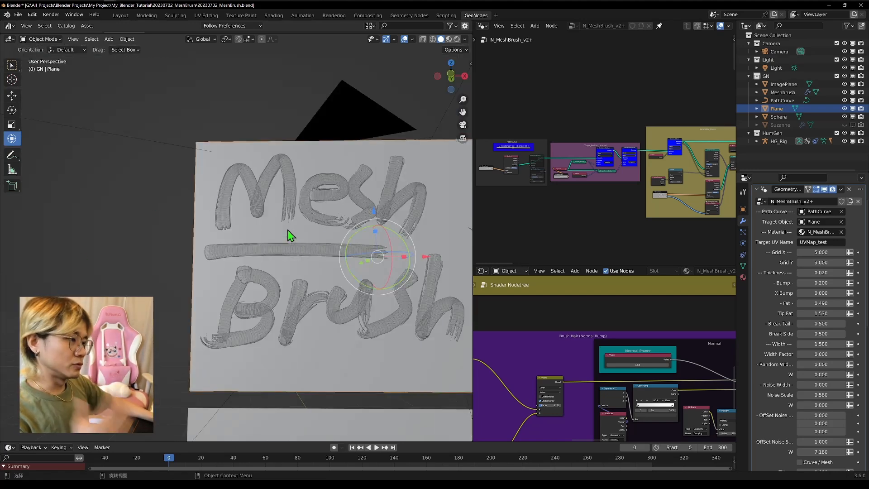
pyautogui.moveTo(318, 235); pyautogui.dragTo(294, 244, button='middle')
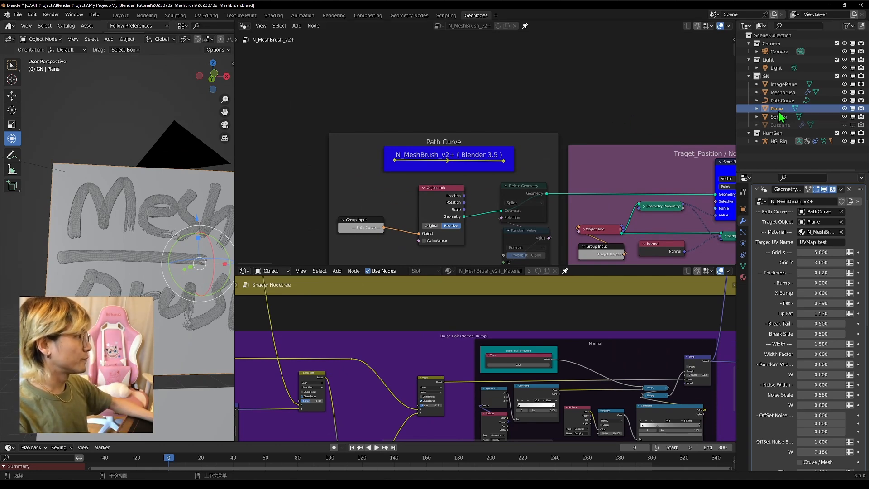
# Add an Object Info node for PathCurve, set it to Relative and preview its geometry through a Viewer with the plane hidden
pyautogui.moveTo(781, 100); pyautogui.dragTo(432, 85)
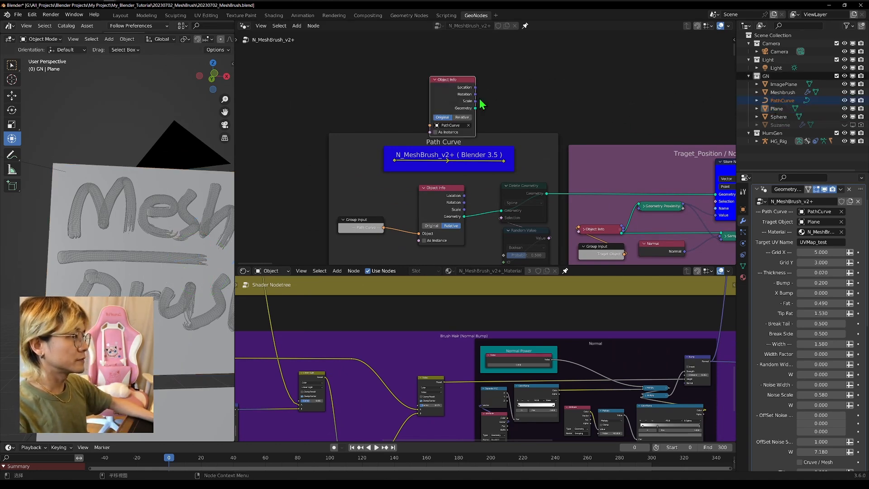
pyautogui.scroll(-4, 489, 95)
pyautogui.moveTo(496, 92); pyautogui.dragTo(467, 142, button='middle')
pyautogui.moveTo(442, 146); pyautogui.dragTo(433, 56)
pyautogui.click(433, 86)
pyautogui.moveTo(454, 97); pyautogui.dragTo(436, 150, button='middle')
pyautogui.scroll(4, 439, 148)
pyautogui.scroll(-7, 439, 148)
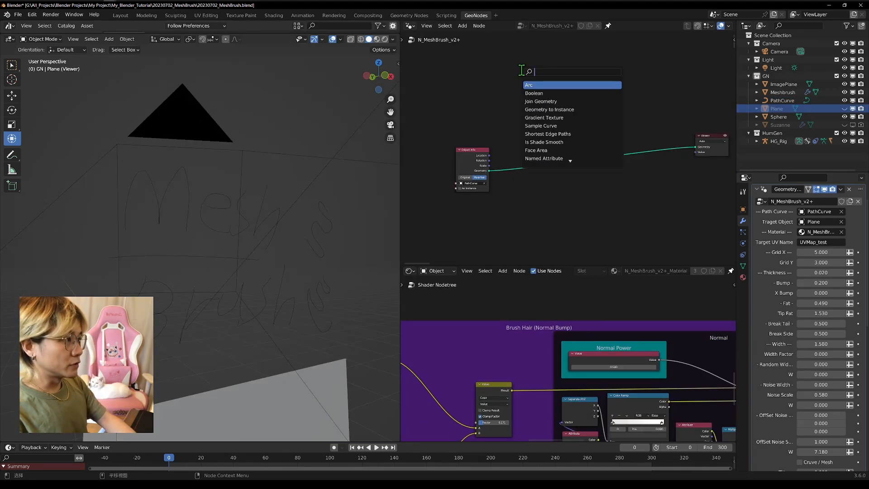
# Insert a Curve to Mesh node between the PathCurve Object Info node and the Viewer
pyautogui.write('tom')
pyautogui.press('Return')
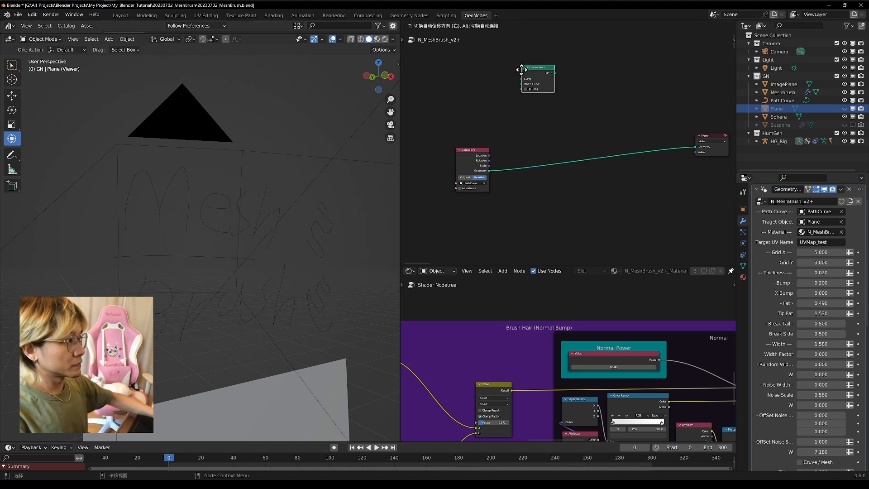
pyautogui.click(593, 145)
pyautogui.moveTo(480, 161); pyautogui.dragTo(472, 141)
# Add a Curve Line node below Object Info and connect its Curve output to Curve to Mesh's Profile Curve input
pyautogui.hotkey('shift', 'a')
pyautogui.click(576, 79)
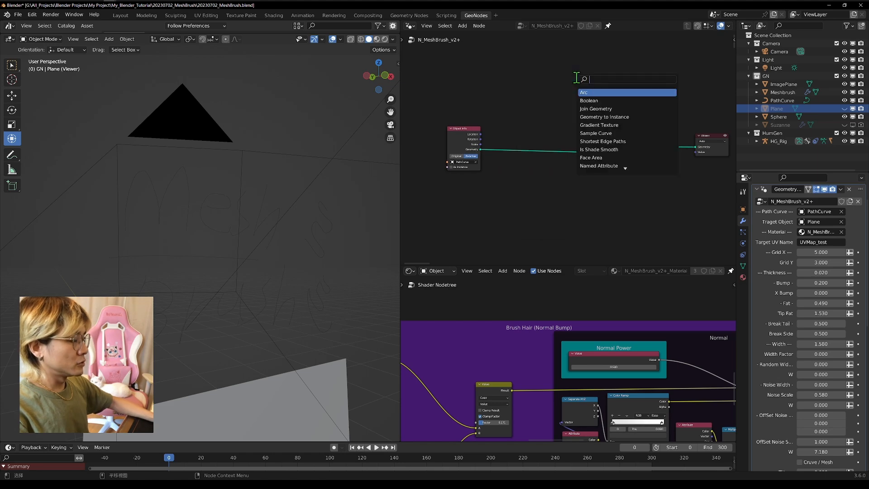
pyautogui.write('line')
pyautogui.press('Down')
pyautogui.press('Return')
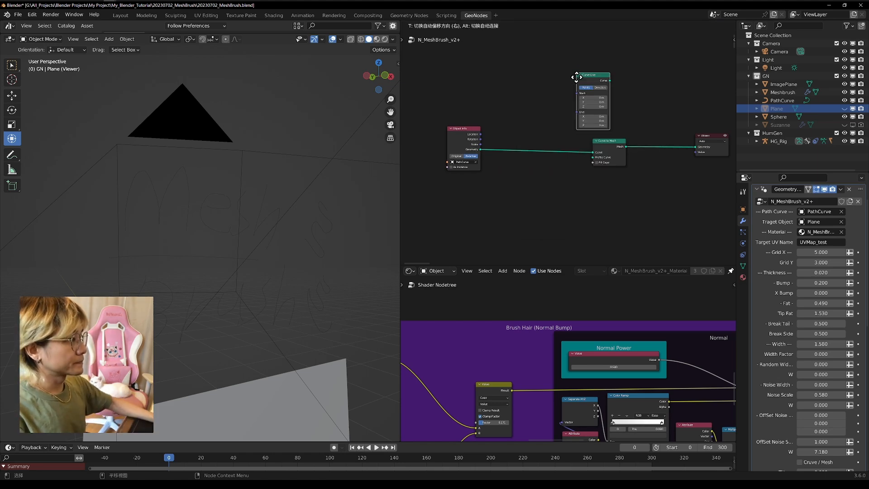
pyautogui.click(442, 194)
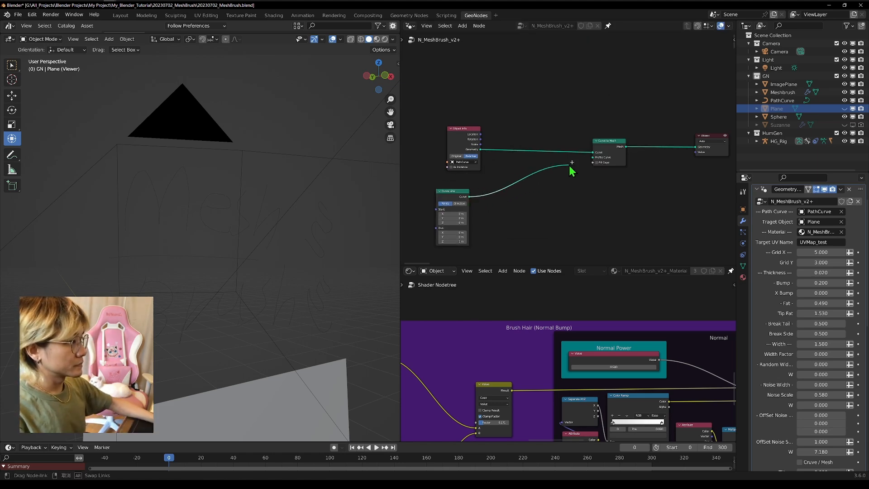
pyautogui.moveTo(593, 166); pyautogui.dragTo(593, 163)
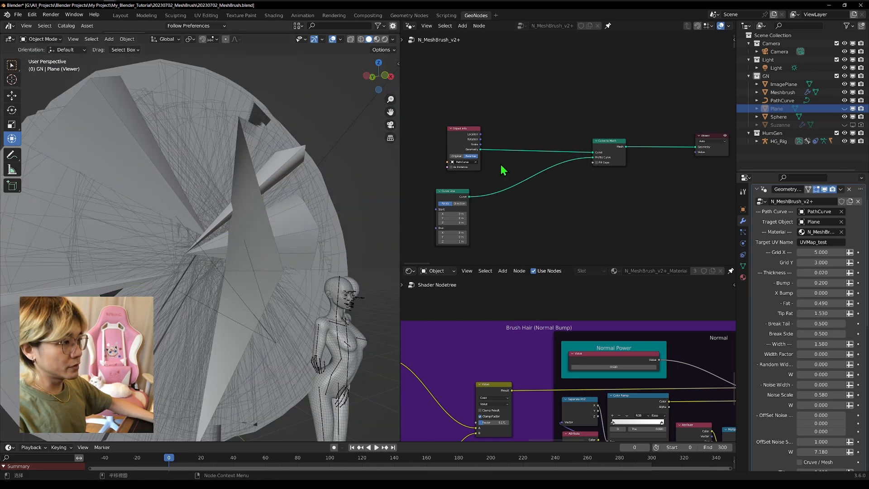
# Set the Curve Line's start Y to 0.01 m and its end Z to 0 m
pyautogui.scroll(1, 479, 212)
pyautogui.moveTo(474, 223); pyautogui.dragTo(559, 167, button='middle')
pyautogui.scroll(4, 561, 168)
pyautogui.moveTo(536, 205); pyautogui.dragTo(613, 103, button='middle')
pyautogui.click(516, 195)
pyautogui.press('Return')
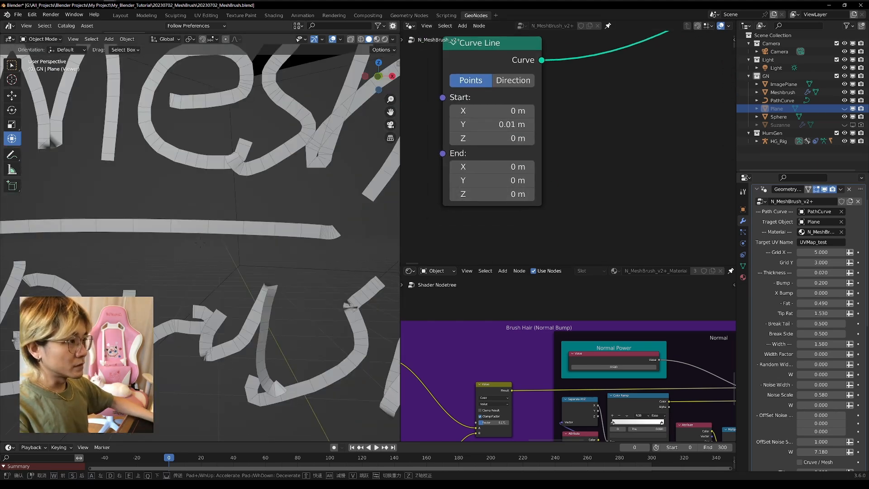
pyautogui.scroll(-2, 245, 175)
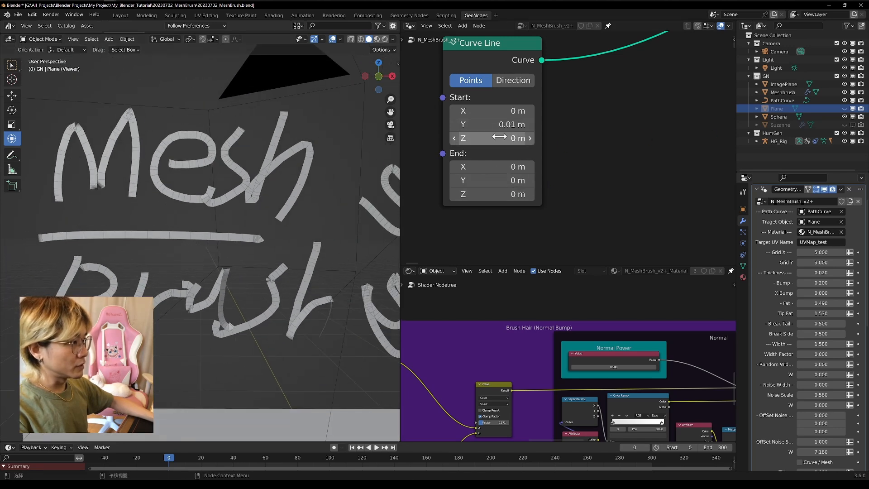
# Copy the Curve Line's start Y into its end Y and make it negative, -0.01 m
pyautogui.click(506, 124)
pyautogui.hotkey('ctrl', 'c')
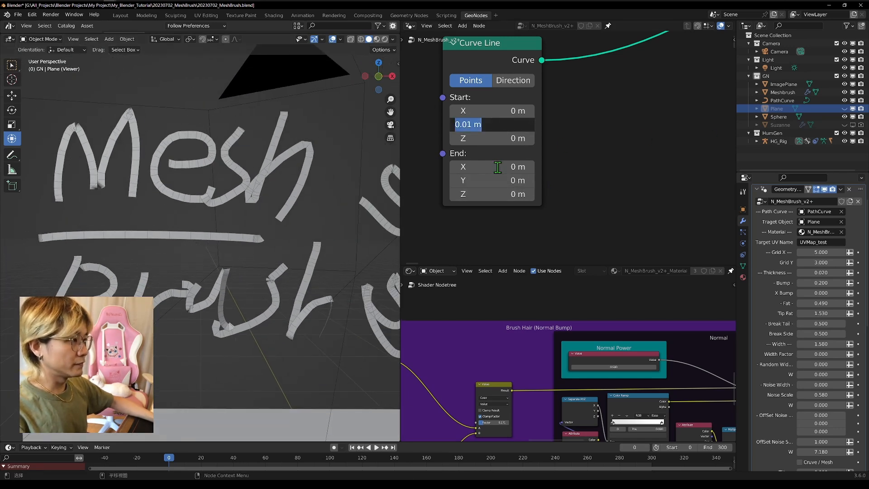
pyautogui.press('Return')
pyautogui.click(490, 180)
pyautogui.hotkey('ctrl', 'v')
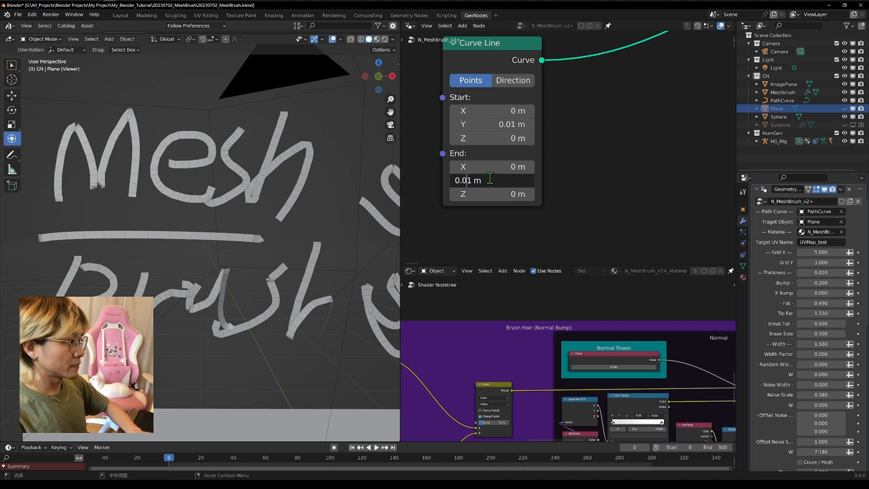
pyautogui.press('Return')
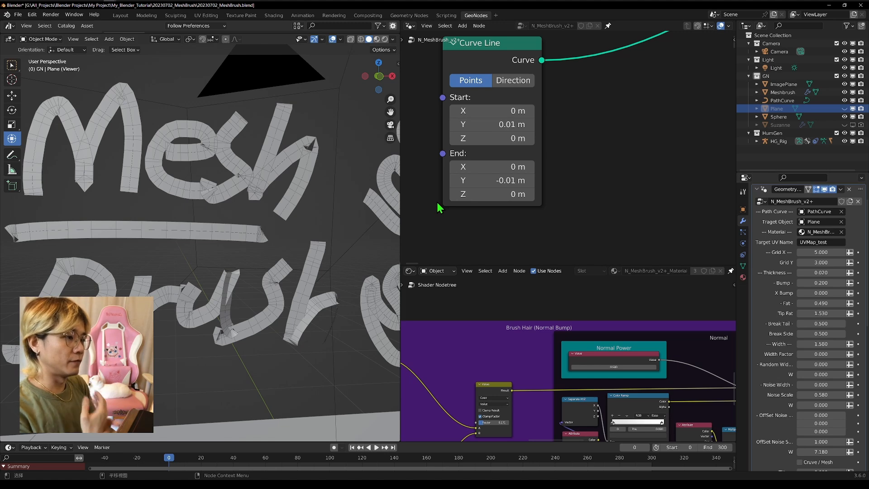
# Insert a Resample Curve node between the PathCurve Object Info node and Curve to Mesh
pyautogui.moveTo(87, 236)
pyautogui.mouseDown(button='middle')
pyautogui.moveTo(200, 227)
pyautogui.moveTo(230, 253)
pyautogui.moveTo(319, 194)
pyautogui.moveTo(357, 208)
pyautogui.mouseUp(button='middle')
pyautogui.scroll(-3, 602, 186)
pyautogui.moveTo(441, 83); pyautogui.dragTo(424, 74)
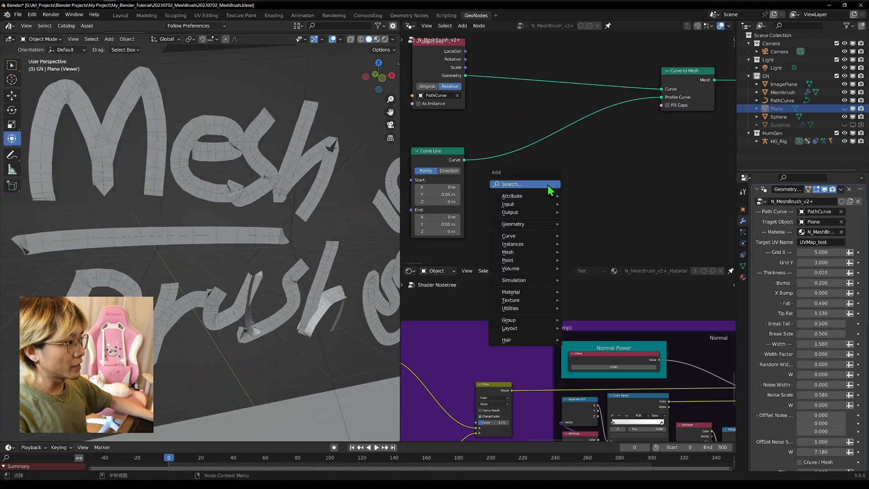
pyautogui.click(547, 184)
pyautogui.hotkey('shift', 'a')
pyautogui.write('resample')
pyautogui.press('Return')
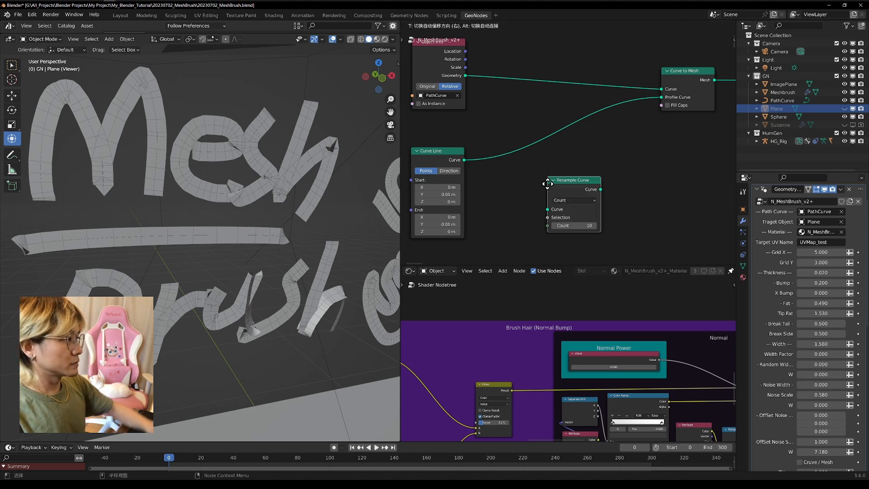
pyautogui.click(501, 87)
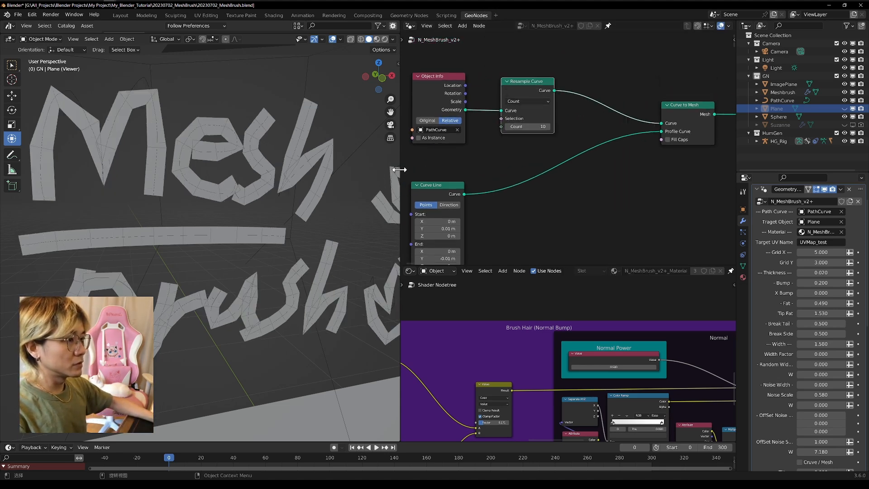
# Set the Resample Curve node to Length mode with a length of 0.005 m
pyautogui.click(525, 101)
pyautogui.click(519, 125)
pyautogui.moveTo(514, 127); pyautogui.dragTo(509, 129)
# Duplicate the Resample Curve node onto the link from Curve Line to Profile Curve and set its length to 0.002 m
pyautogui.hotkey('shift', 'd')
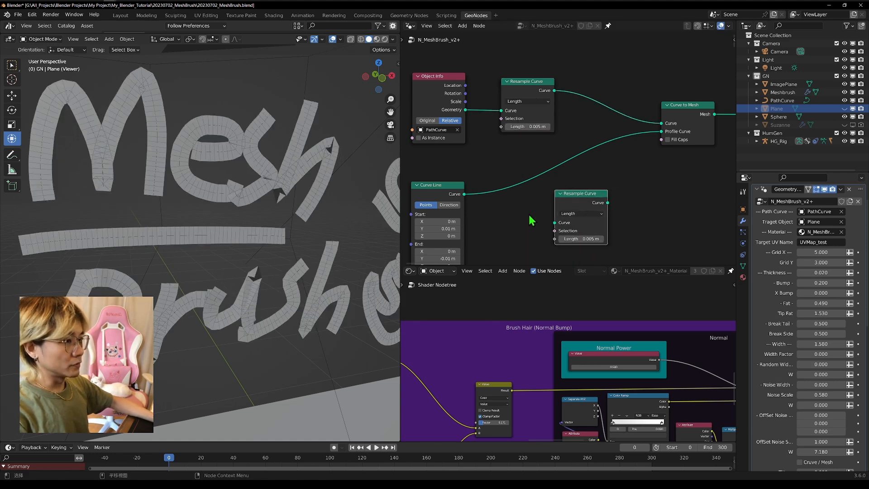
pyautogui.click(528, 173)
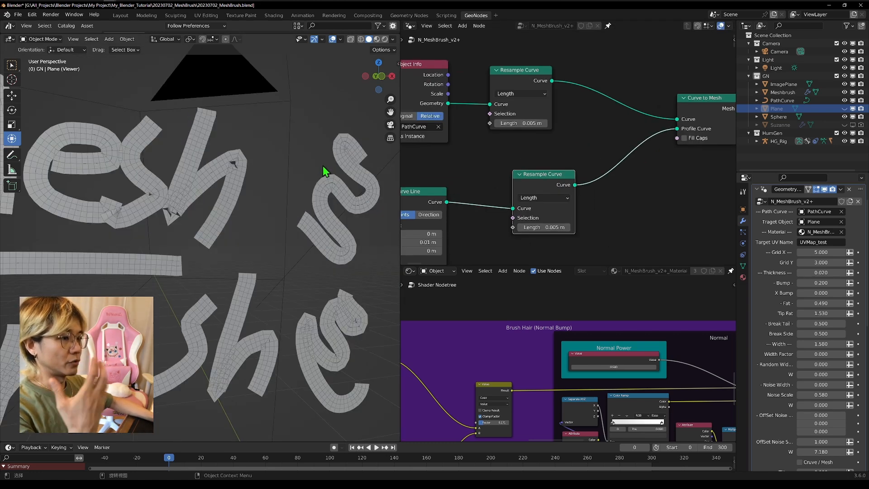
pyautogui.moveTo(314, 178); pyautogui.dragTo(291, 195, button='middle')
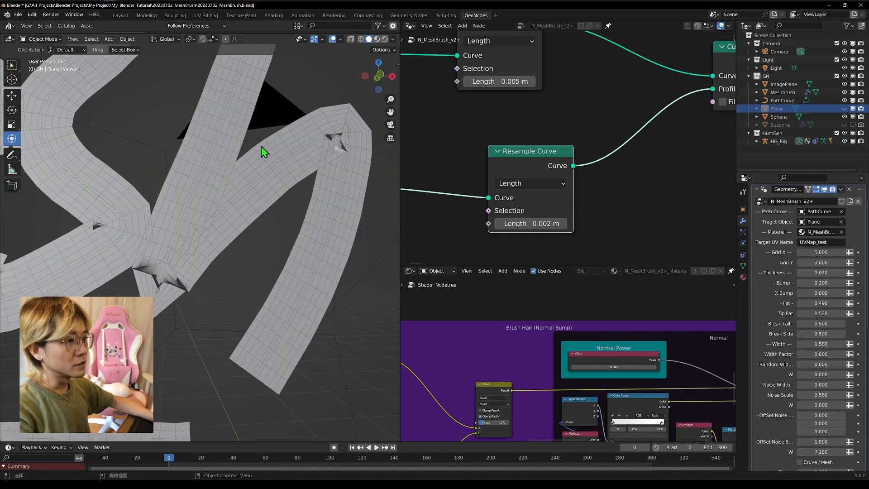
pyautogui.hotkey('shift', '`')
pyautogui.press('s')
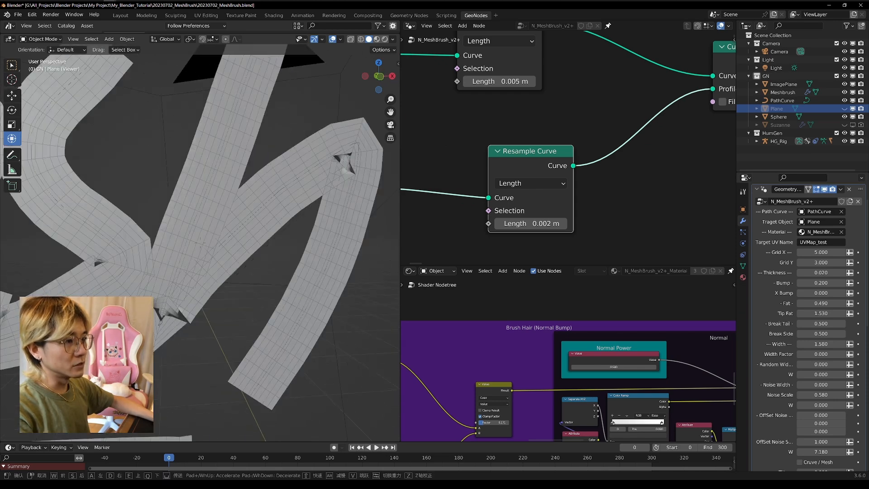
pyautogui.click(259, 147)
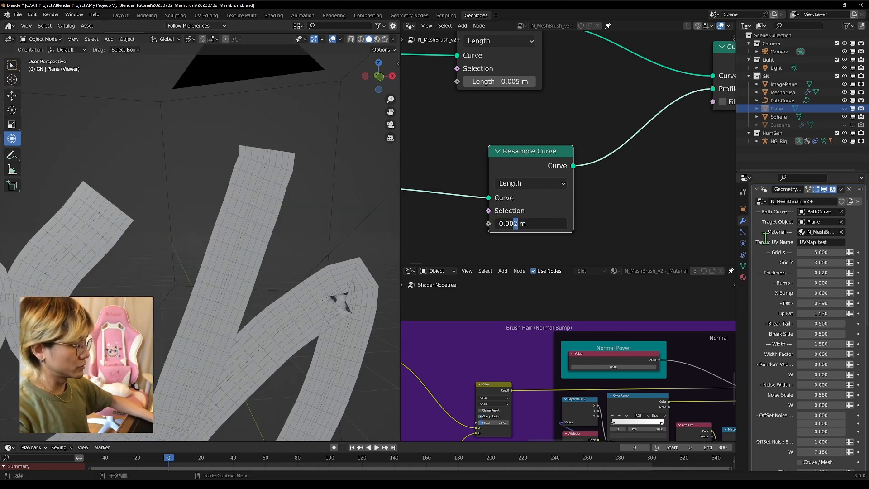
# Adjust the profile Resample Curve's length and inspect the mesh density across the lettering
pyautogui.press('Return')
pyautogui.scroll(-2, 510, 132)
pyautogui.scroll(-2, 223, 254)
pyautogui.scroll(-4, 252, 256)
pyautogui.moveTo(235, 261)
pyautogui.mouseDown(button='middle')
pyautogui.moveTo(338, 268)
pyautogui.moveTo(243, 295)
pyautogui.mouseUp(button='middle')
pyautogui.hotkey('shift', '`')
pyautogui.press('w')
pyautogui.click(240, 287)
# Make room before the Viewer and insert a Delete Geometry node between Curve to Mesh and the Viewer
pyautogui.moveTo(659, 218); pyautogui.dragTo(643, 232, button='middle')
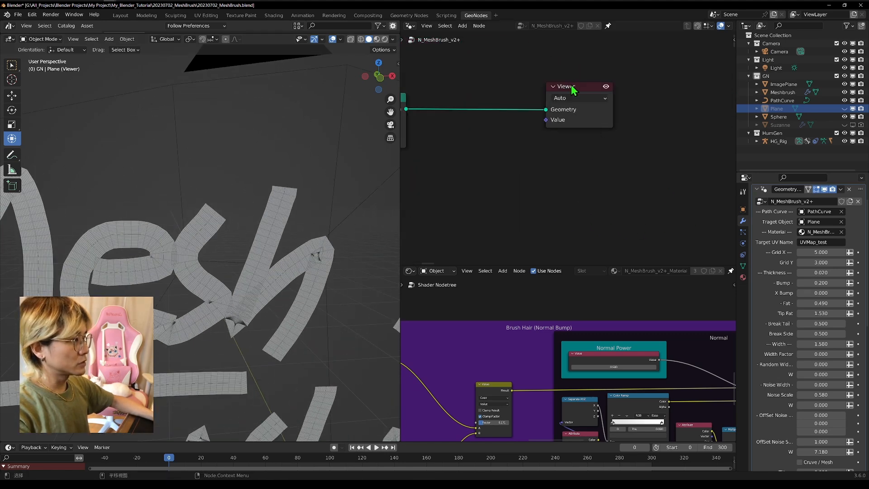
pyautogui.moveTo(572, 88); pyautogui.dragTo(651, 91)
pyautogui.hotkey('shift', 'a')
pyautogui.click(490, 176)
pyautogui.write('del')
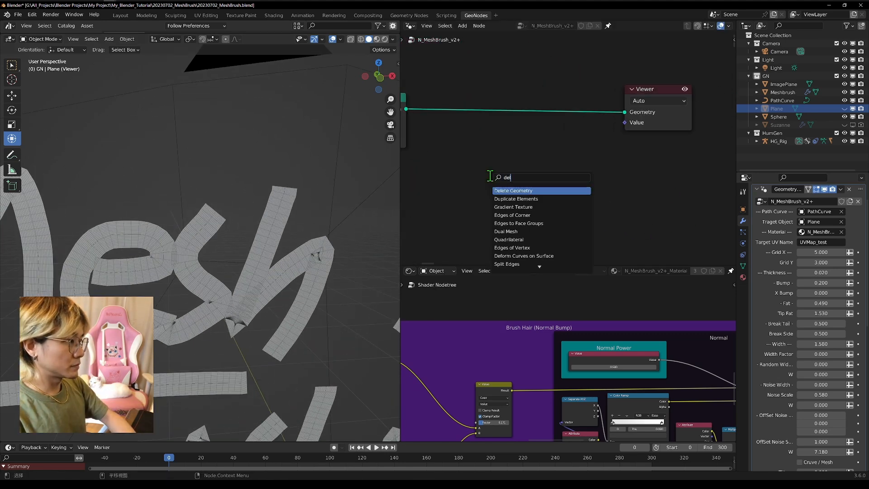
pyautogui.press('Return')
pyautogui.click(519, 116)
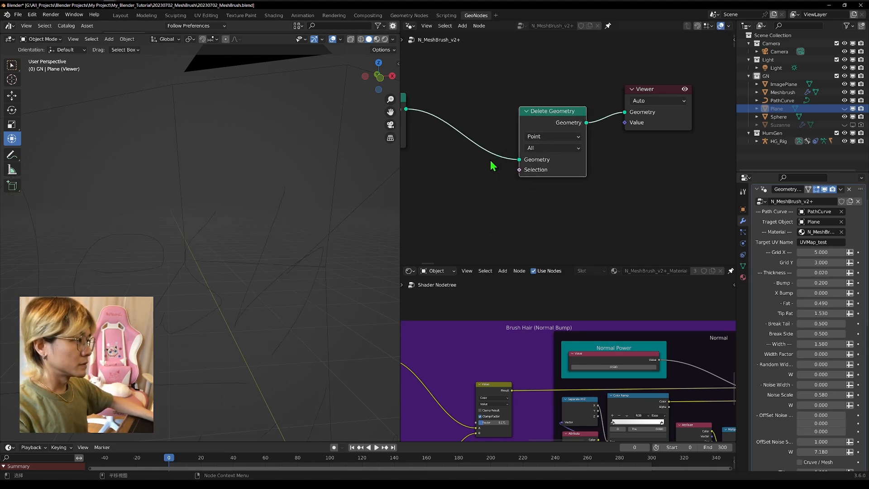
# Set the Delete Geometry node's domain to Face and move the node closer to the Viewer
pyautogui.scroll(-2, 558, 120)
pyautogui.click(561, 115)
pyautogui.click(558, 139)
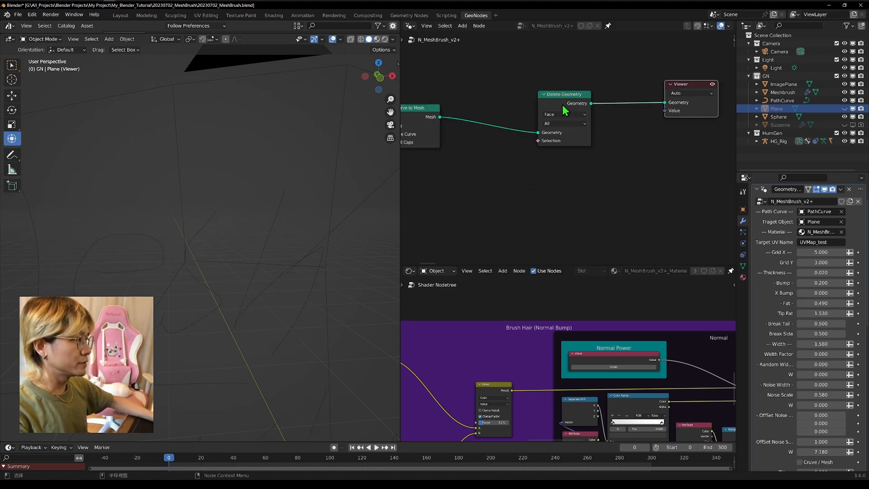
pyautogui.moveTo(563, 116); pyautogui.dragTo(594, 113)
pyautogui.scroll(-1, 543, 149)
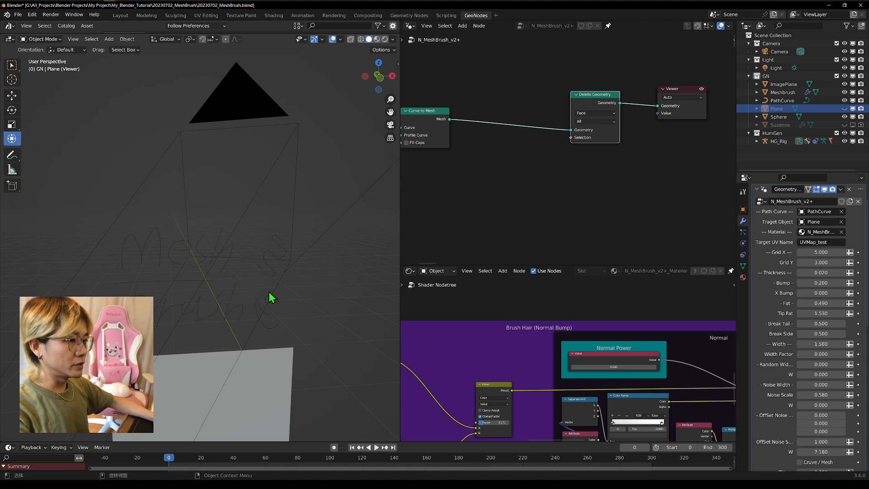
pyautogui.moveTo(533, 171); pyautogui.dragTo(612, 149, button='middle')
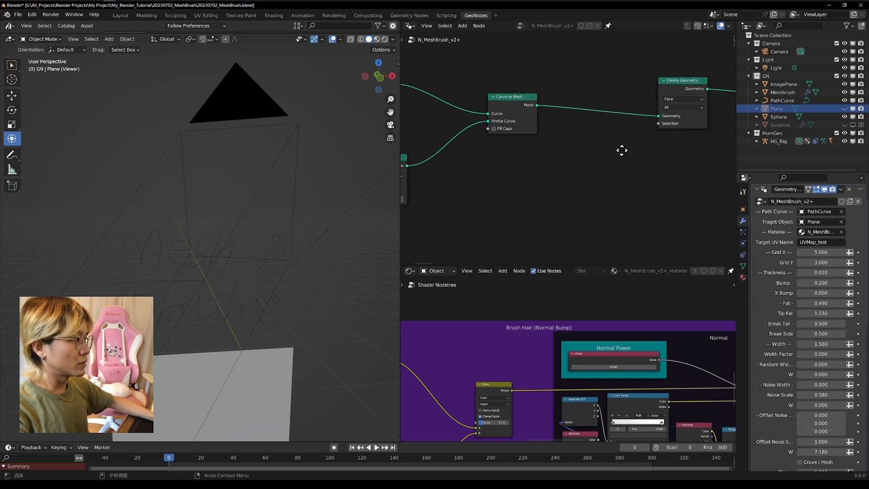
# Add a Noise Texture node below the Curve to Mesh node
pyautogui.hotkey('shift', 'a')
pyautogui.click(518, 168)
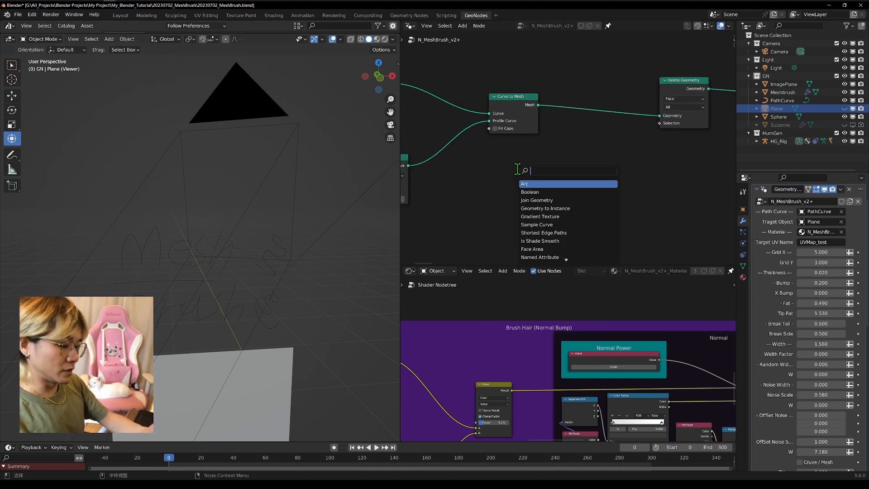
pyautogui.write('no')
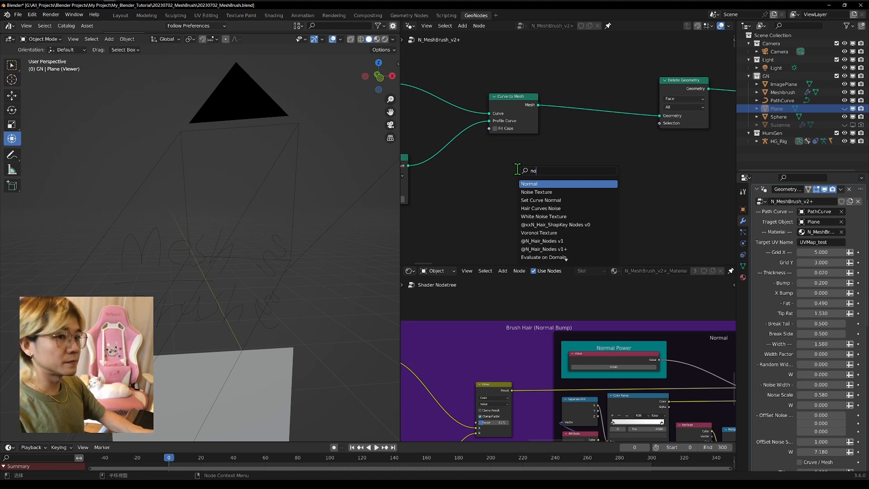
pyautogui.press('Down')
pyautogui.press('Return')
# Add a Greater Than compare node with threshold 0.5, fed by the noise Fac and driving Delete Geometry's Selection
pyautogui.hotkey('shift', 'a')
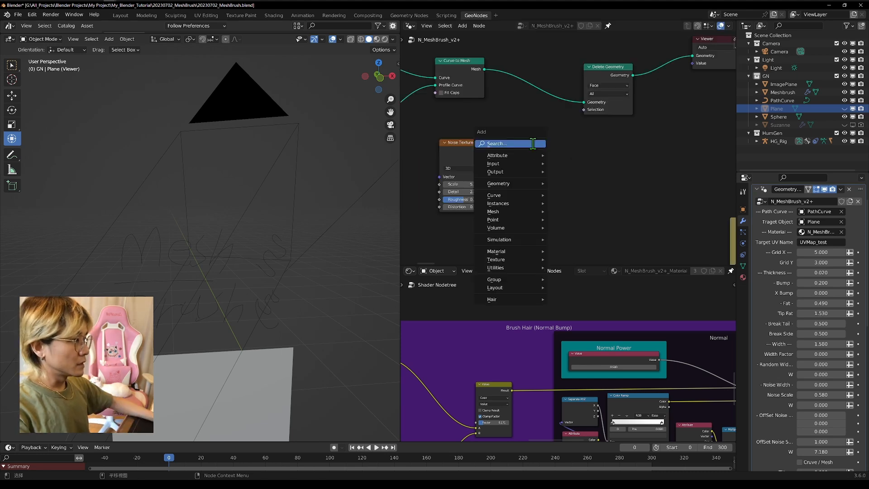
pyautogui.click(532, 144)
pyautogui.write('com')
pyautogui.press('Return')
pyautogui.click(532, 144)
pyautogui.moveTo(494, 157); pyautogui.dragTo(502, 174)
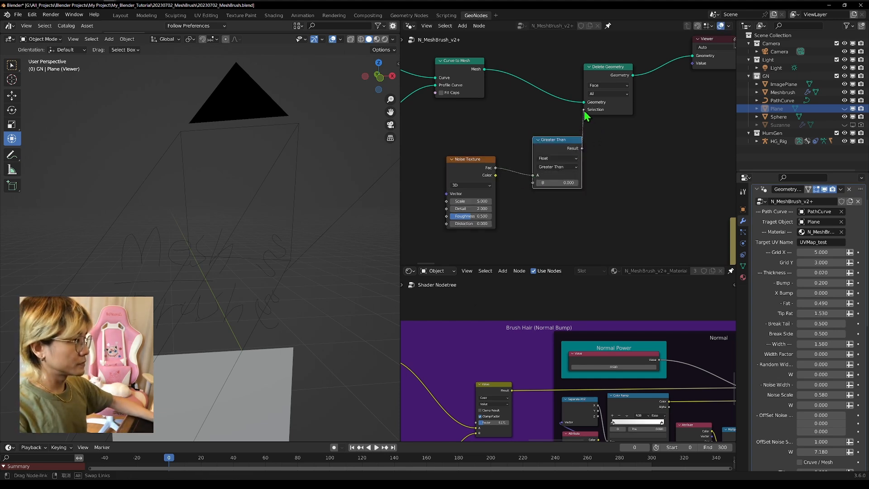
pyautogui.write('0.5')
pyautogui.press('Return')
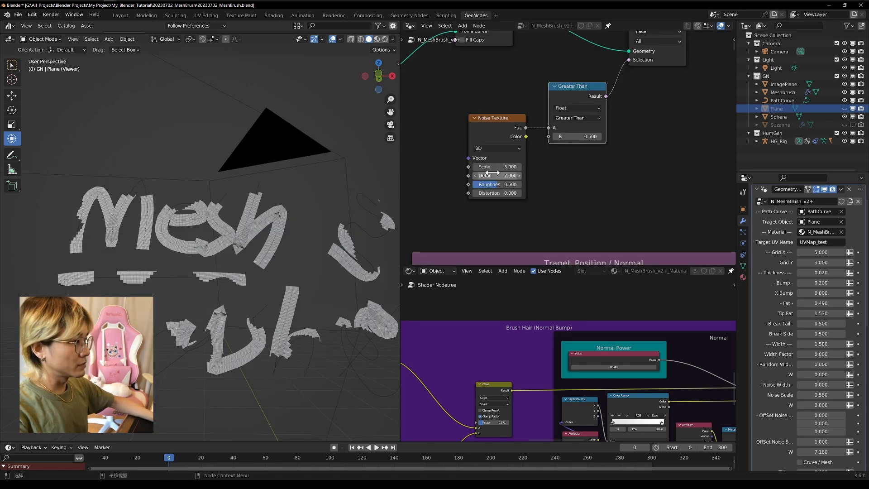
# Set the Noise Texture's scale to 28.6, detail to 15 and roughness to 1, and inspect the broken strokes
pyautogui.moveTo(493, 166); pyautogui.dragTo(521, 184)
pyautogui.moveTo(280, 260)
pyautogui.mouseDown(button='middle')
pyautogui.moveTo(253, 240)
pyautogui.moveTo(280, 259)
pyautogui.mouseUp(button='middle')
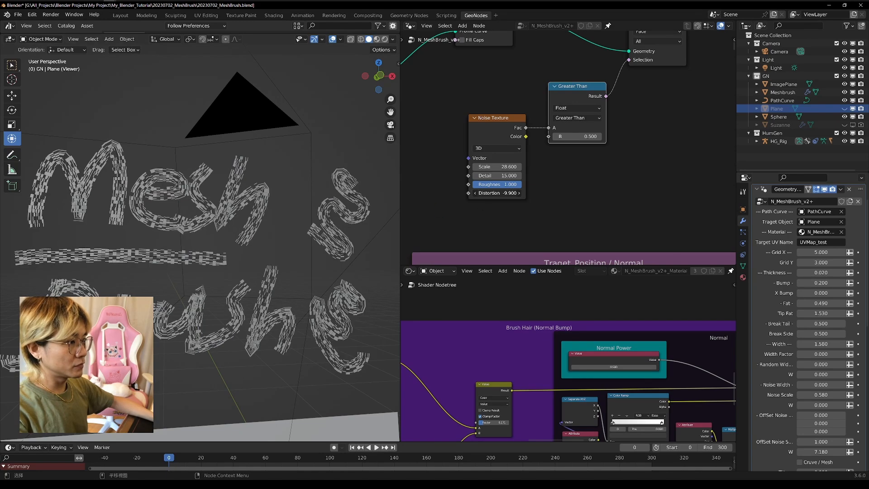
pyautogui.hotkey('shift', '`')
pyautogui.press('w')
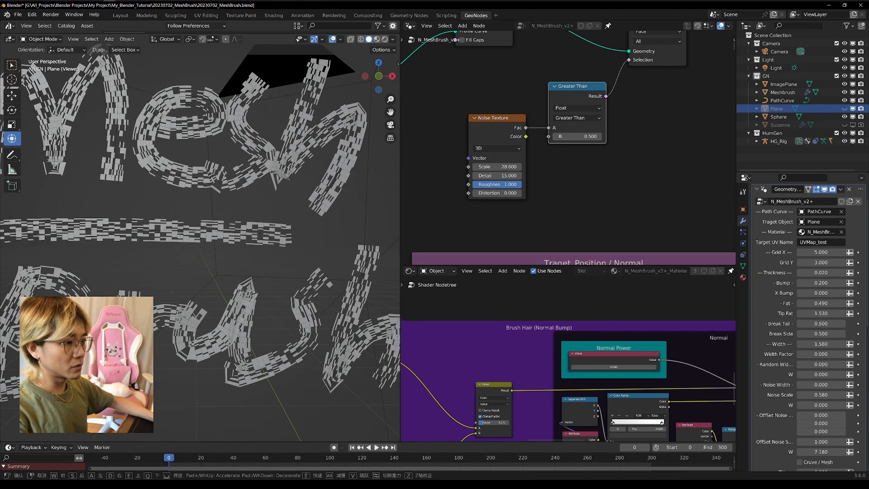
pyautogui.press('s')
pyautogui.press('d')
pyautogui.click(224, 235)
pyautogui.keyDown('shift'); pyautogui.moveTo(224, 234); pyautogui.dragTo(178, 240, button='middle'); pyautogui.keyUp('shift')
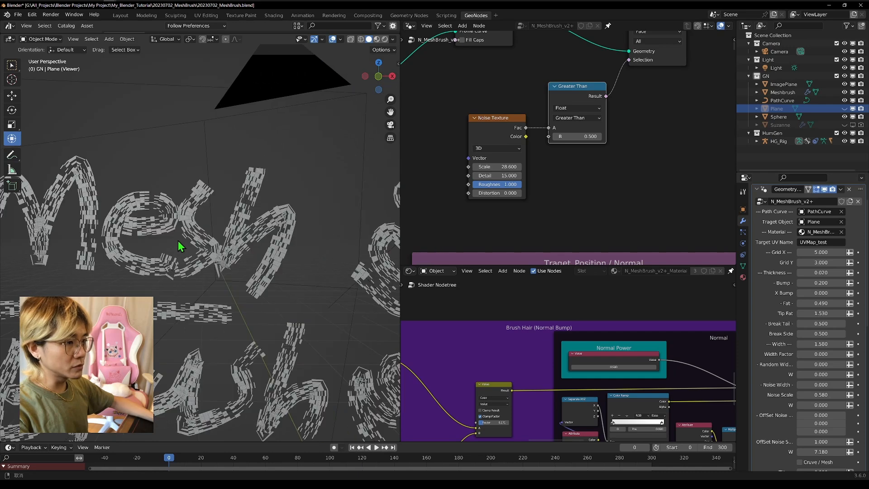
pyautogui.scroll(-3, 568, 180)
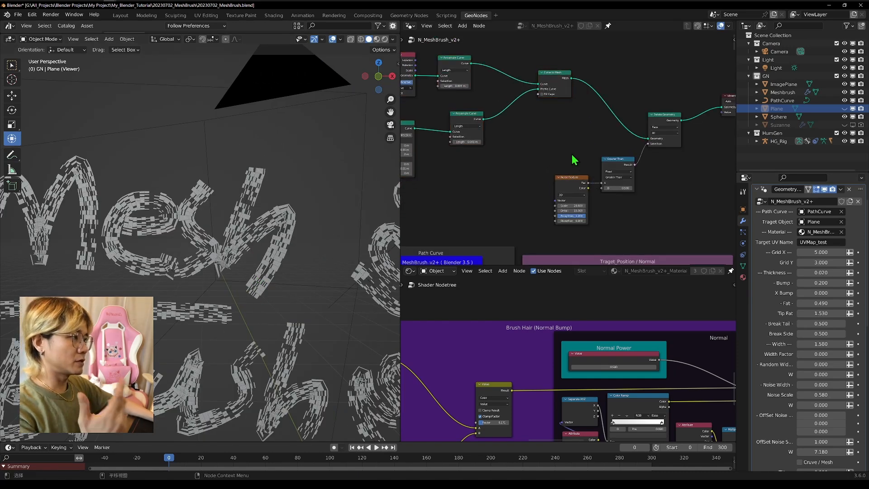
# Shift the Noise Texture and Greater Than nodes aside and add a Spline Parameter node beside them
pyautogui.moveTo(565, 163); pyautogui.dragTo(610, 186)
pyautogui.moveTo(552, 143); pyautogui.dragTo(554, 147)
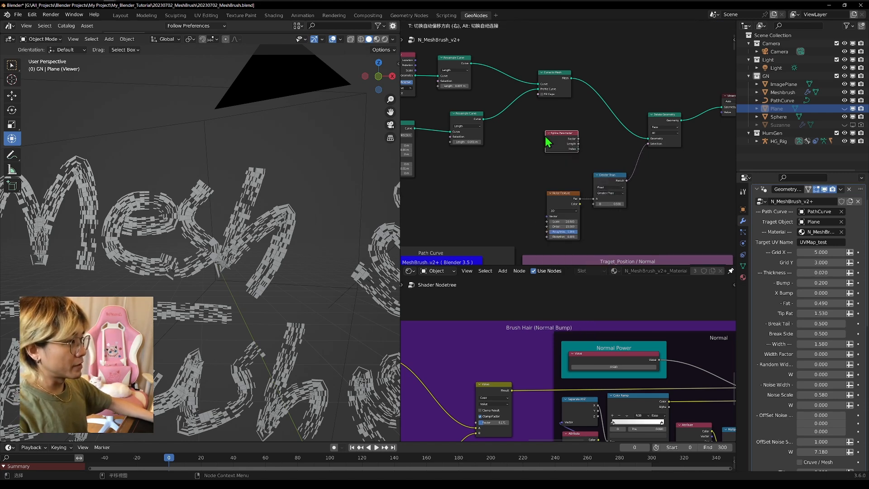
pyautogui.click(547, 143)
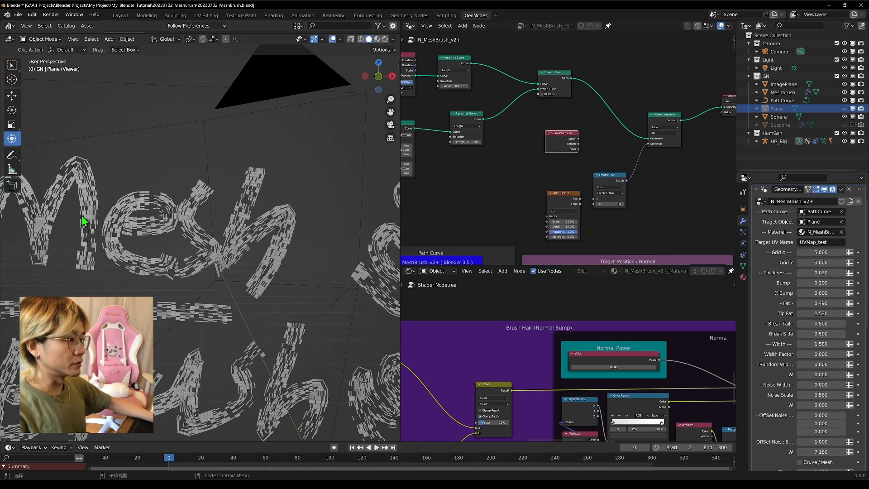
pyautogui.moveTo(173, 183); pyautogui.dragTo(229, 218, button='middle')
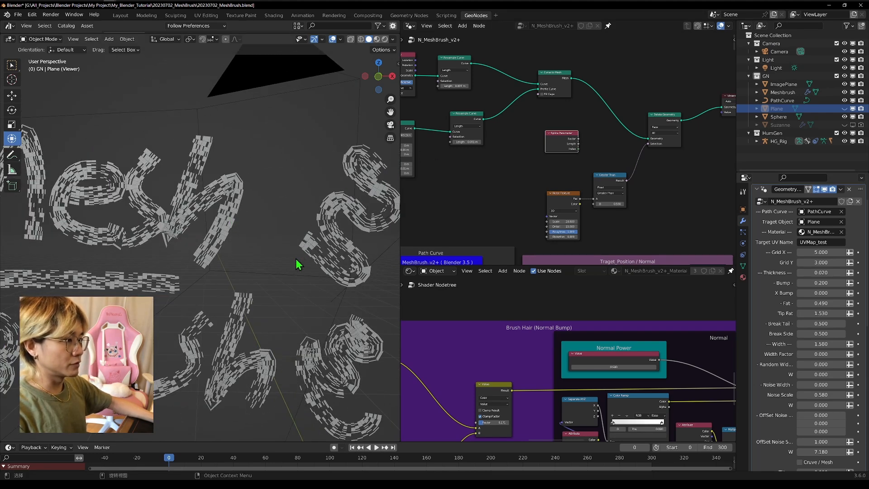
pyautogui.scroll(3, 564, 158)
pyautogui.moveTo(581, 157); pyautogui.dragTo(542, 166, button='middle')
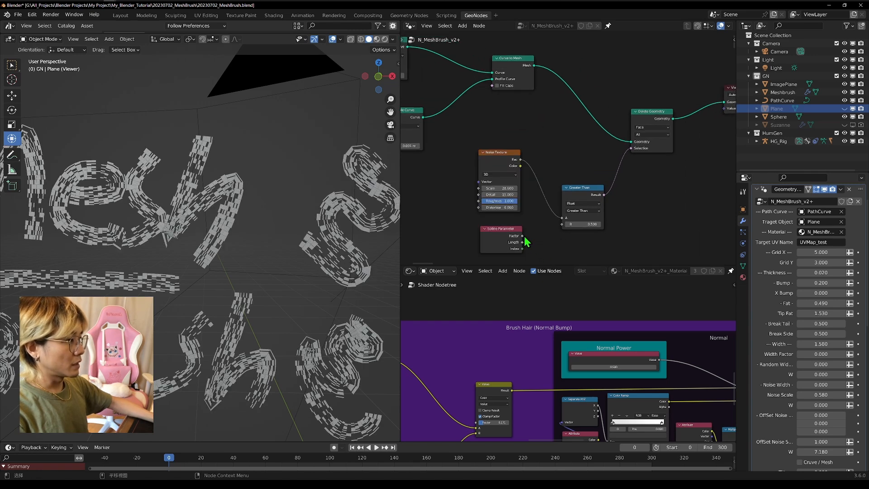
pyautogui.moveTo(561, 224); pyautogui.dragTo(553, 238)
pyautogui.scroll(-4, 548, 241)
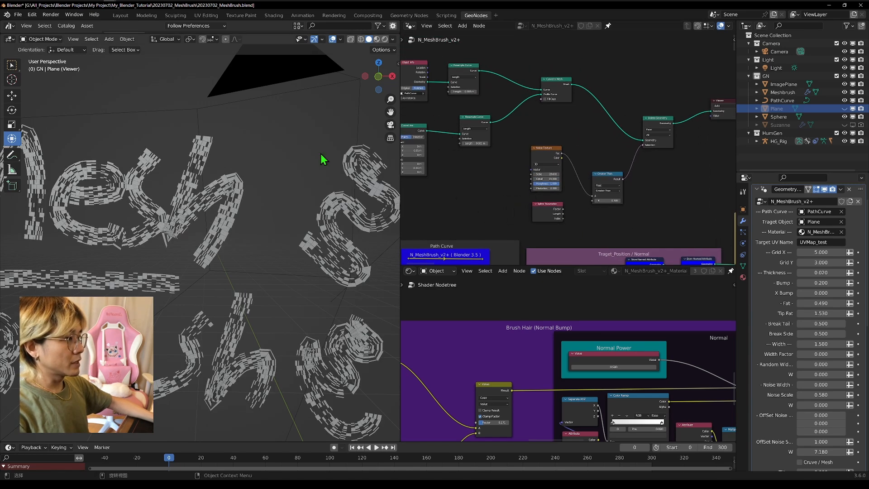
pyautogui.scroll(-6, 204, 170)
pyautogui.scroll(6, 194, 217)
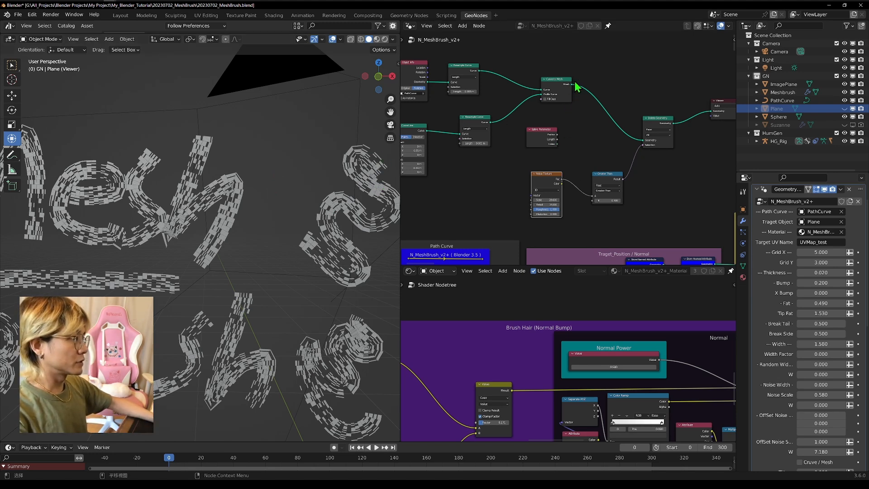
# Spread the curve source nodes away from Curve to Mesh and place Spline Parameter above the path curve link
pyautogui.moveTo(563, 84); pyautogui.dragTo(594, 78)
pyautogui.scroll(-1, 579, 104)
pyautogui.moveTo(540, 126); pyautogui.dragTo(570, 139, button='middle')
pyautogui.moveTo(570, 139); pyautogui.dragTo(566, 143)
pyautogui.moveTo(423, 74); pyautogui.dragTo(538, 173)
pyautogui.moveTo(437, 135); pyautogui.dragTo(507, 159)
pyautogui.moveTo(405, 70); pyautogui.dragTo(525, 174)
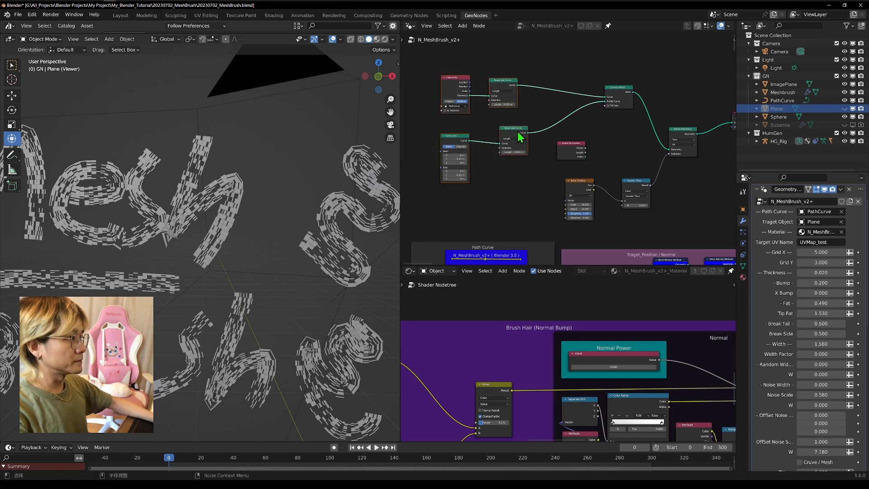
pyautogui.moveTo(520, 138); pyautogui.dragTo(481, 143)
pyautogui.moveTo(576, 147); pyautogui.dragTo(512, 69)
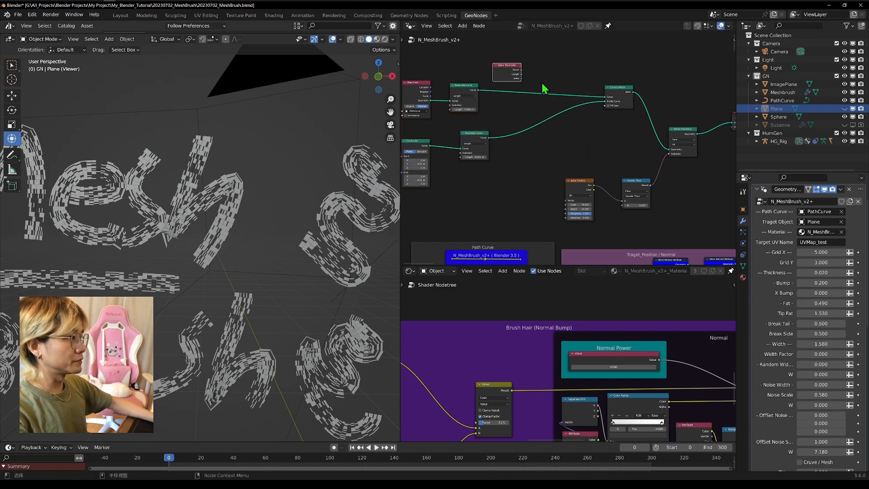
# Insert a Store Named Attribute node between the path's Resample Curve and Curve to Mesh
pyautogui.hotkey('shift', 'a')
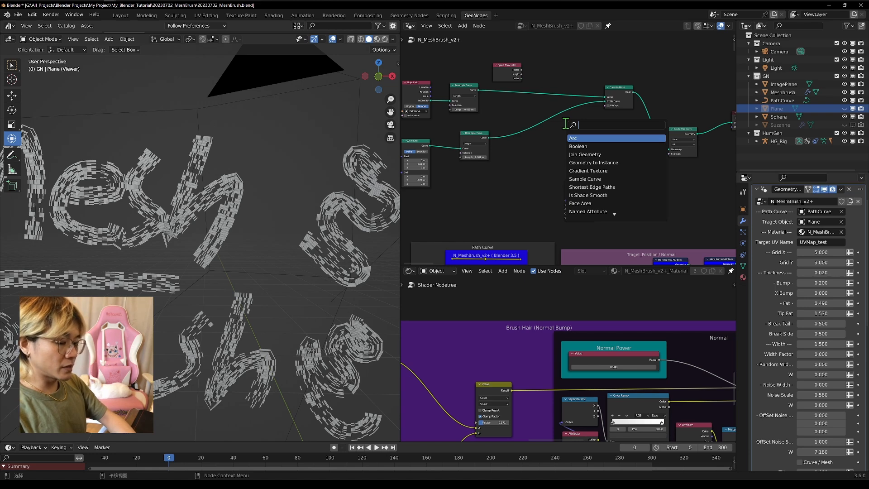
pyautogui.write('s')
pyautogui.press('BackSpace')
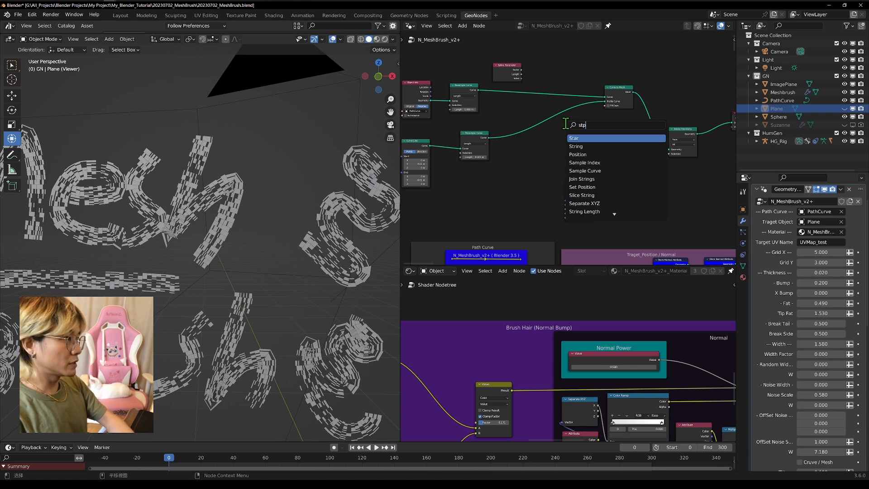
pyautogui.write('t')
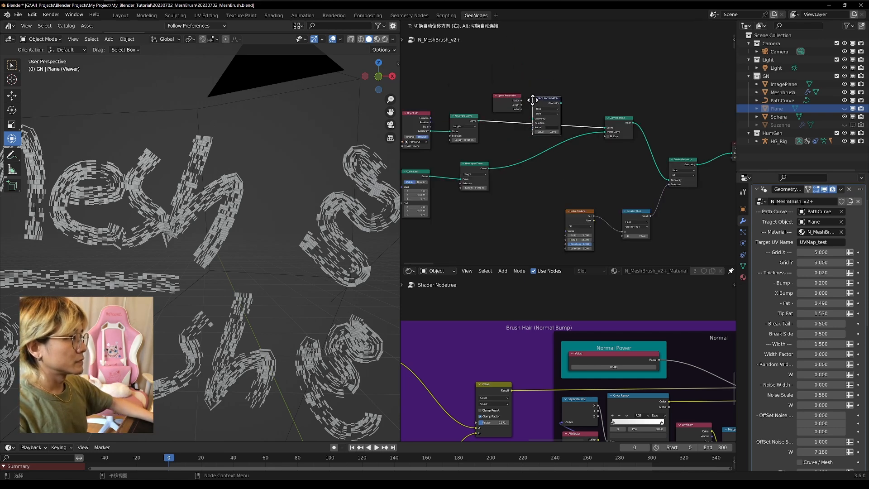
pyautogui.click(532, 99)
pyautogui.scroll(1, 531, 100)
pyautogui.scroll(1, 531, 99)
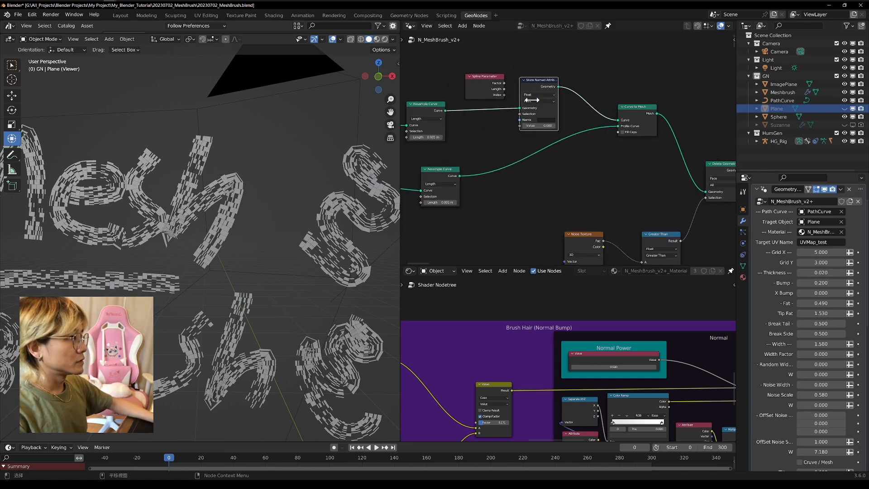
# Link the Spline Parameter's Factor to the Store Named Attribute's Value and name the attribute CF
pyautogui.moveTo(505, 83); pyautogui.dragTo(525, 121)
pyautogui.click(538, 120)
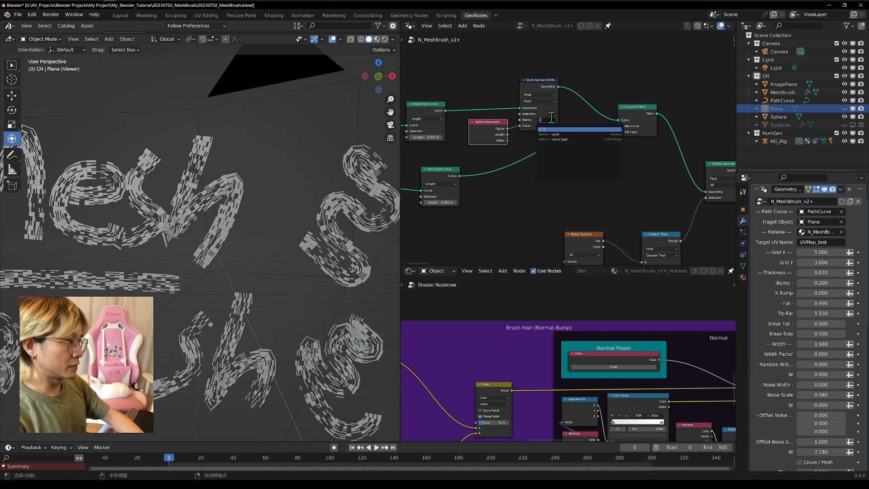
pyautogui.write('CF')
pyautogui.press('Return')
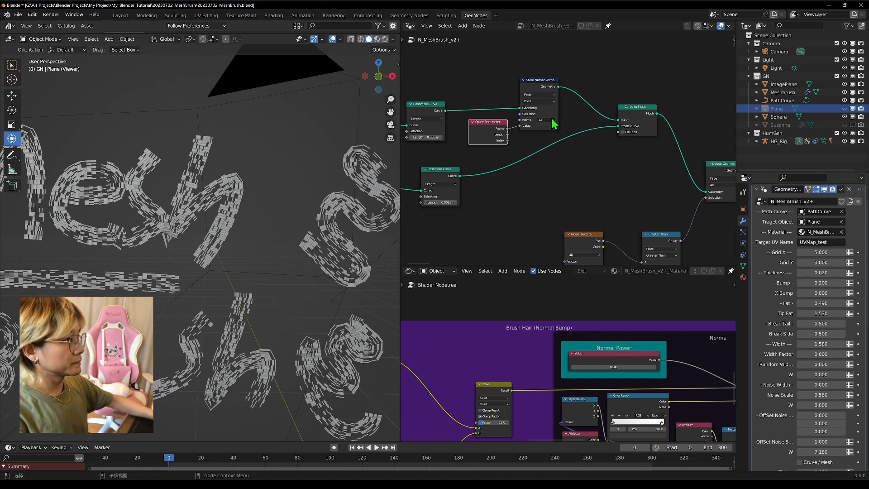
# Add a Named Attribute node above the Noise Texture and set its name to CF
pyautogui.scroll(-1, 481, 116)
pyautogui.hotkey('shift', 'a')
pyautogui.write('name')
pyautogui.press('Return')
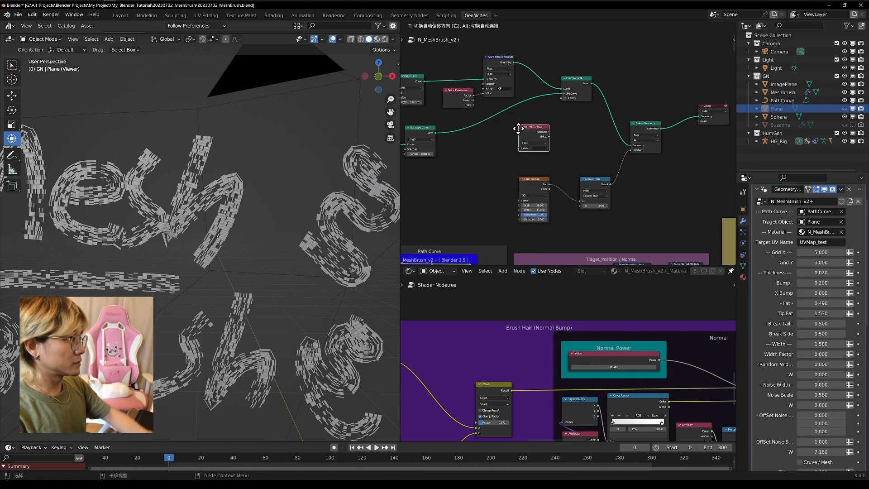
pyautogui.click(538, 149)
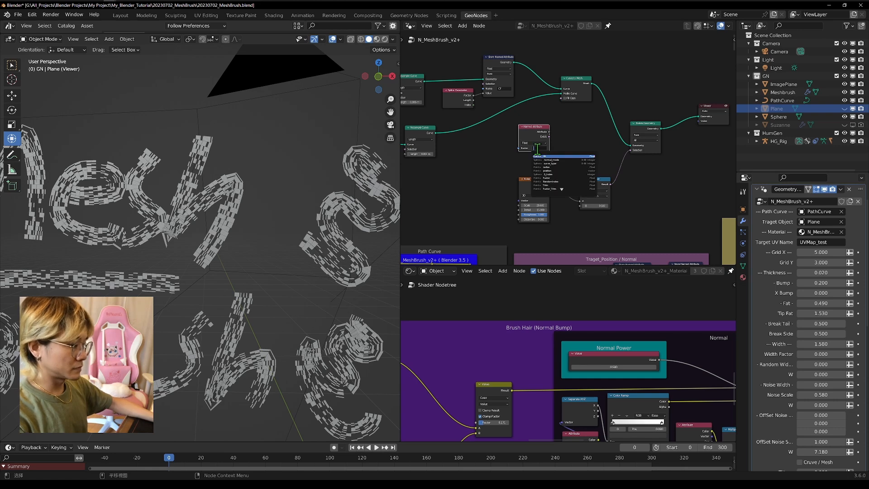
pyautogui.click(538, 151)
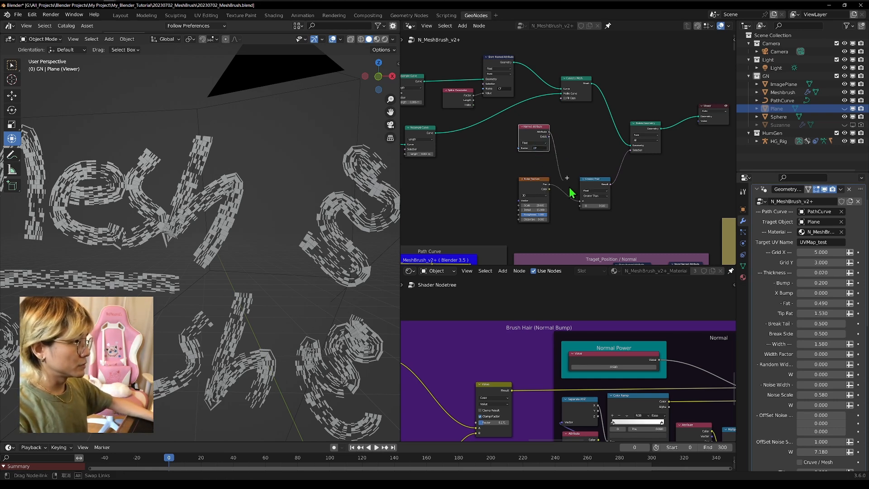
# Feed the CF attribute into Greater Than's B input and arrange its node below the Noise Texture
pyautogui.moveTo(581, 212); pyautogui.dragTo(581, 206)
pyautogui.moveTo(564, 219); pyautogui.dragTo(546, 158, button='middle')
pyautogui.moveTo(519, 75); pyautogui.dragTo(519, 163)
pyautogui.moveTo(521, 129); pyautogui.dragTo(521, 105)
pyautogui.moveTo(529, 147); pyautogui.dragTo(528, 143)
pyautogui.scroll(3, 542, 160)
pyautogui.moveTo(550, 165); pyautogui.dragTo(563, 136, button='middle')
pyautogui.moveTo(256, 252); pyautogui.dragTo(281, 238, button='middle')
# Insert a Color Ramp node between the CF attribute and Greater Than's B input
pyautogui.scroll(-4, 516, 167)
pyautogui.moveTo(557, 168); pyautogui.dragTo(576, 168, button='middle')
pyautogui.scroll(4, 569, 154)
pyautogui.moveTo(550, 138); pyautogui.dragTo(531, 199, button='middle')
pyautogui.hotkey('shift', 'a')
pyautogui.write('ram')
pyautogui.press('Return')
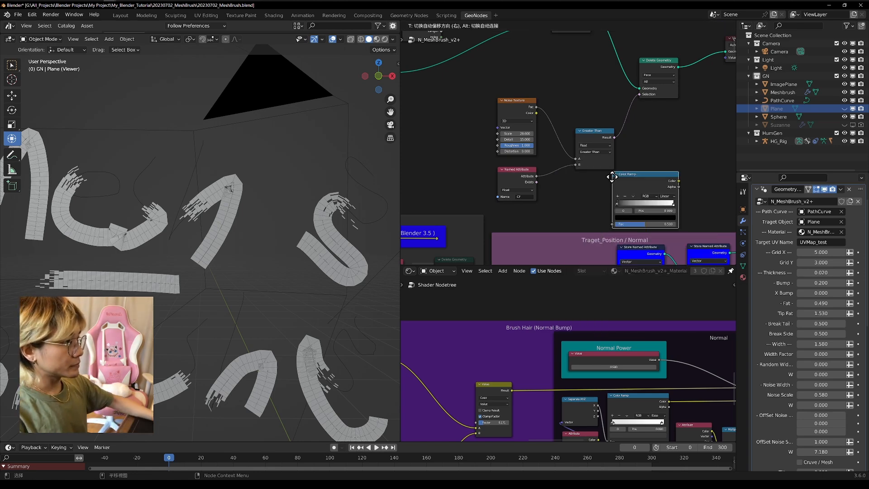
pyautogui.click(554, 173)
pyautogui.scroll(1, 577, 182)
# Adjust the Color Ramp's stops so it stays white until about two thirds and darkens toward the end
pyautogui.moveTo(562, 208); pyautogui.dragTo(533, 216)
pyautogui.moveTo(618, 208); pyautogui.dragTo(638, 211)
pyautogui.moveTo(564, 208); pyautogui.dragTo(629, 210)
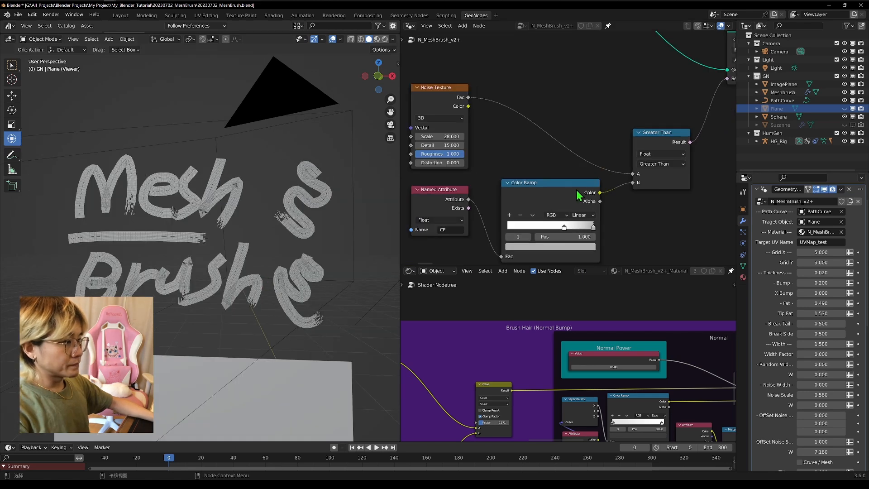
# Examine the node chain and the broken ends of the lettering strokes in the viewport
pyautogui.scroll(-2, 578, 196)
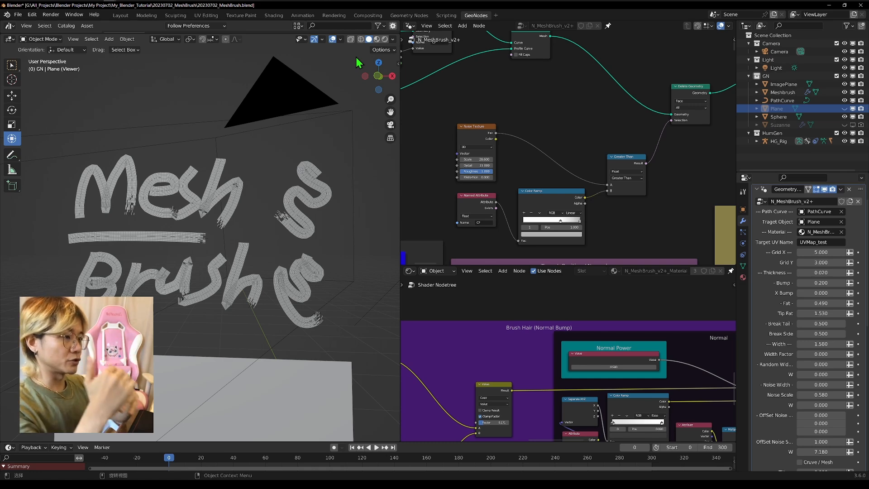
pyautogui.scroll(-5, 362, 63)
pyautogui.scroll(-1, 565, 149)
pyautogui.scroll(10, 302, 232)
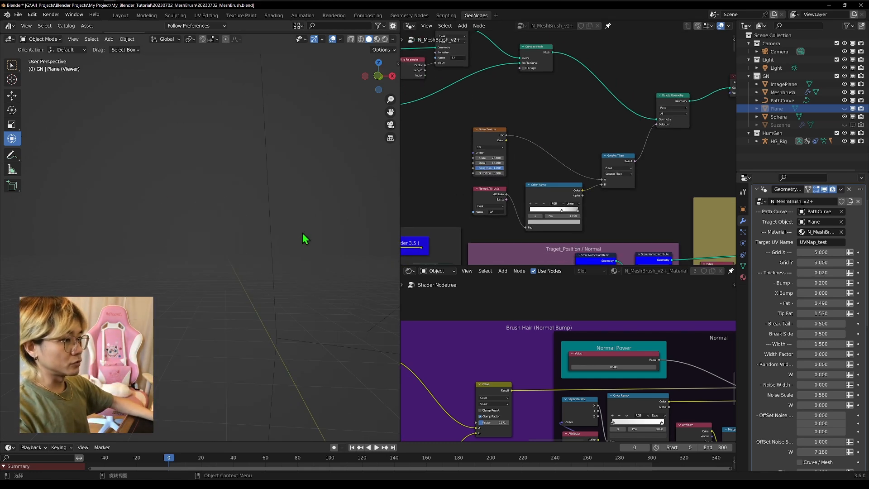
pyautogui.scroll(-4, 302, 233)
pyautogui.hotkey('shift', '`')
pyautogui.press('w')
pyautogui.click(239, 250)
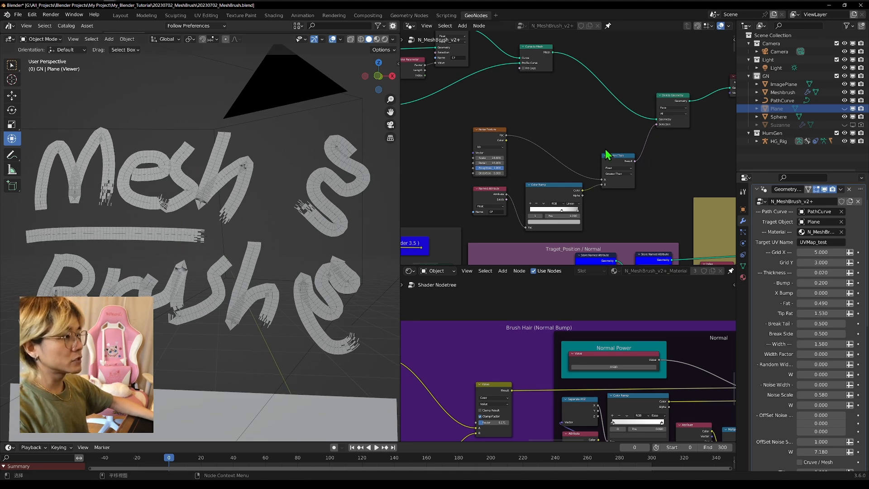
# Move the curve nodes, including Curve to Mesh, up away from the noise nodes to make room
pyautogui.scroll(-7, 605, 150)
pyautogui.moveTo(605, 150); pyautogui.dragTo(627, 196, button='middle')
pyautogui.moveTo(416, 102); pyautogui.dragTo(573, 177)
pyautogui.moveTo(579, 142); pyautogui.dragTo(576, 92)
pyautogui.click(530, 147)
pyautogui.moveTo(520, 126); pyautogui.dragTo(535, 163, button='middle')
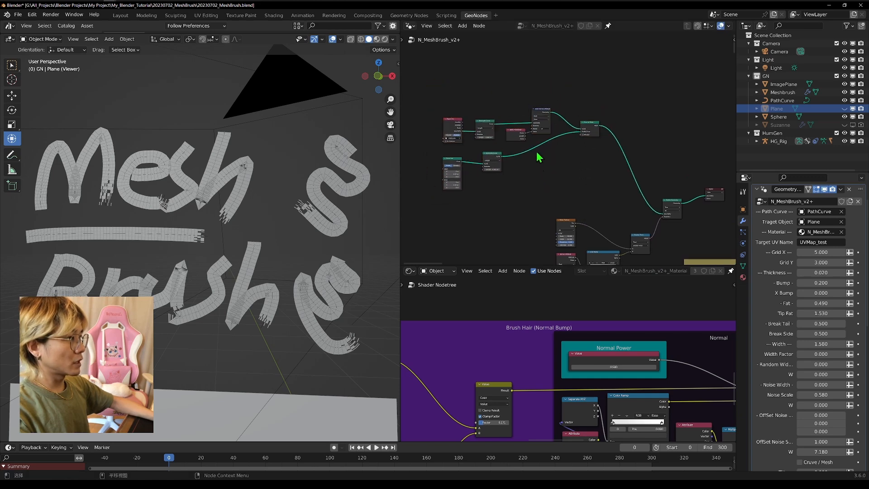
# Duplicate the Spline Parameter and Store Named Attribute nodes beside the profile's Resample Curve and name the copied attribute PF
pyautogui.moveTo(521, 99); pyautogui.dragTo(549, 124)
pyautogui.scroll(5, 549, 124)
pyautogui.hotkey('shift', 'd')
pyautogui.click(630, 238)
pyautogui.moveTo(630, 238); pyautogui.dragTo(613, 117, button='middle')
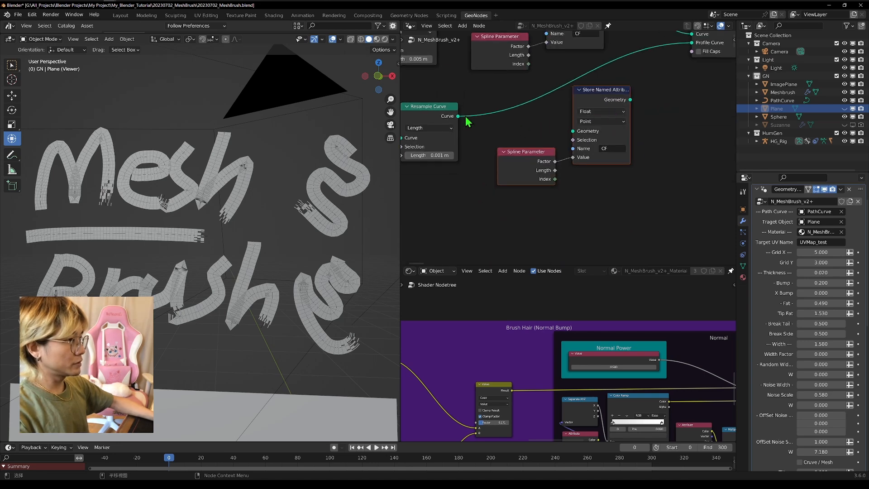
pyautogui.click(605, 148)
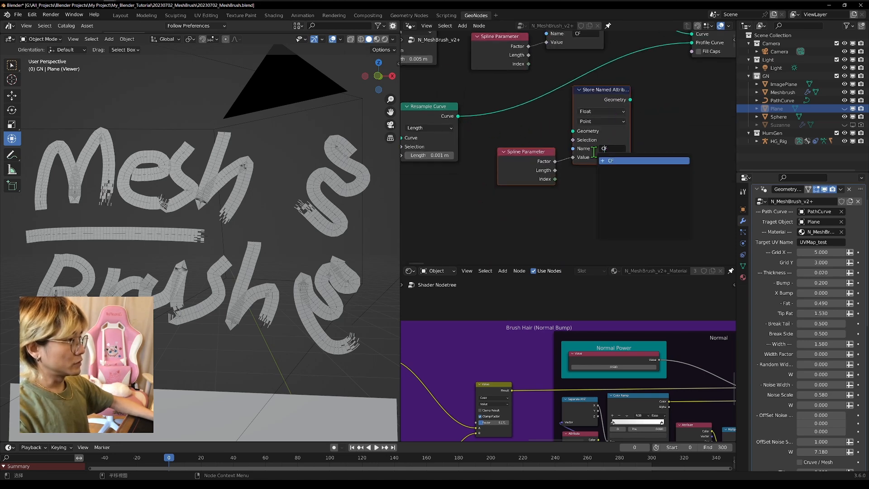
pyautogui.write('PF')
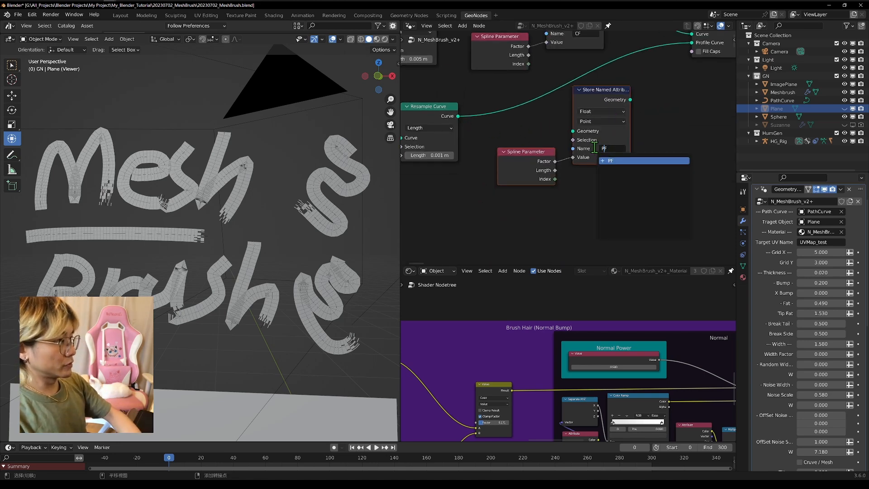
pyautogui.press('Return')
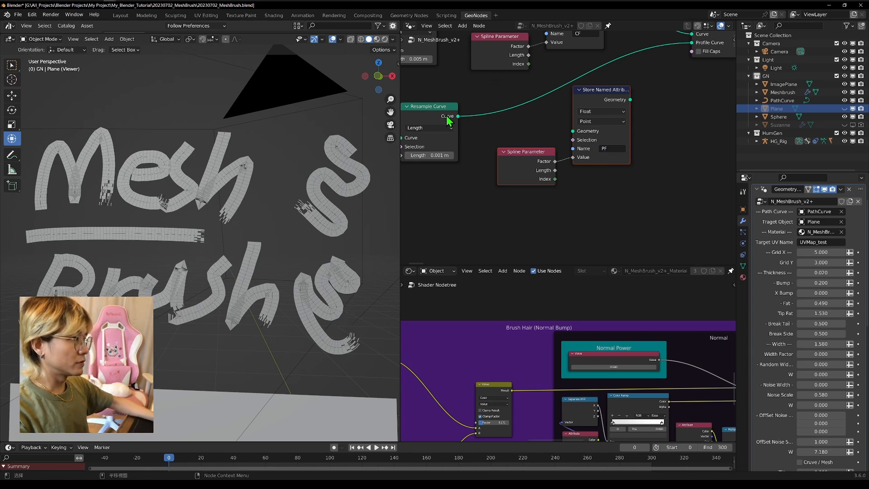
# Route the profile's Resample Curve through the PF Store Named Attribute node into Curve to Mesh's Profile Curve input
pyautogui.moveTo(458, 115); pyautogui.dragTo(572, 132)
pyautogui.moveTo(630, 101); pyautogui.dragTo(556, 153, button='middle')
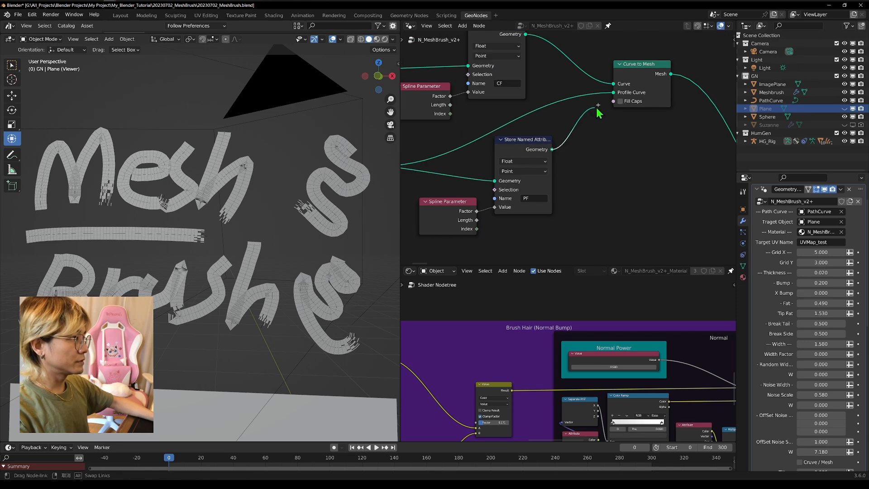
pyautogui.moveTo(614, 101); pyautogui.dragTo(614, 100)
pyautogui.scroll(-5, 612, 155)
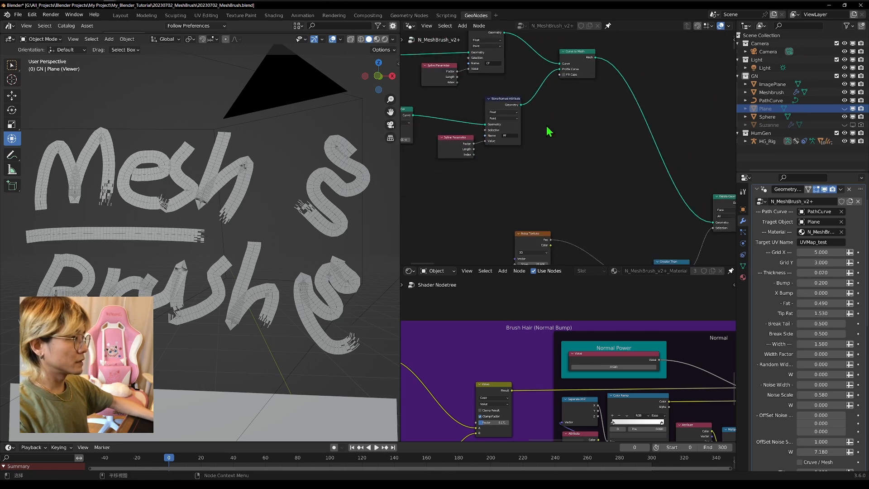
pyautogui.moveTo(546, 112); pyautogui.dragTo(544, 78, button='middle')
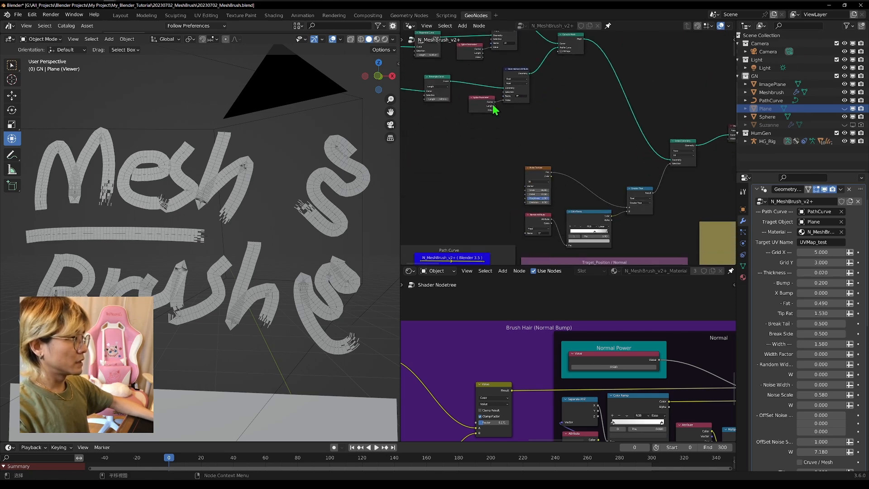
# Duplicate the Delete Geometry node and insert the copy between the original and the Viewer
pyautogui.hotkey('shift', 'd')
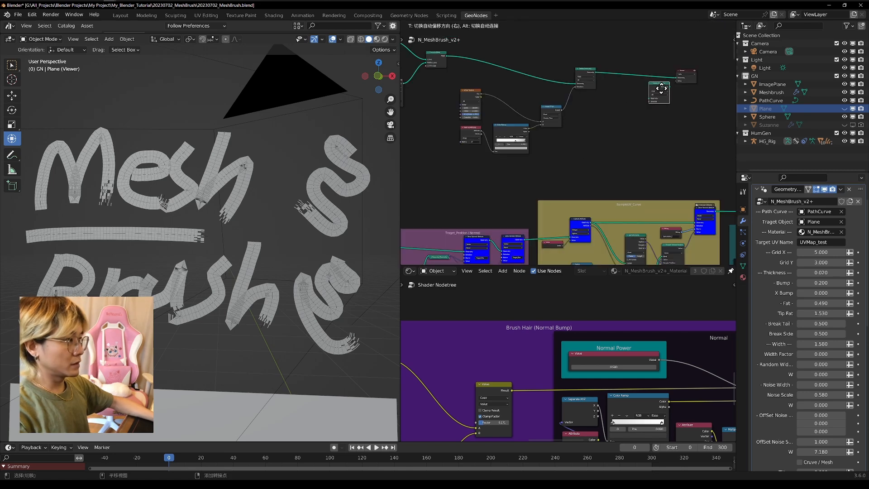
pyautogui.click(639, 69)
pyautogui.scroll(-1, 603, 131)
pyautogui.moveTo(476, 123); pyautogui.dragTo(443, 167, button='middle')
pyautogui.scroll(1, 572, 155)
# Duplicate the Noise Texture, Named Attribute, Color Ramp and Greater Than nodes and connect the result to the second Delete Geometry's Selection
pyautogui.moveTo(453, 136); pyautogui.dragTo(573, 231)
pyautogui.hotkey('shift', 'd')
pyautogui.click(659, 248)
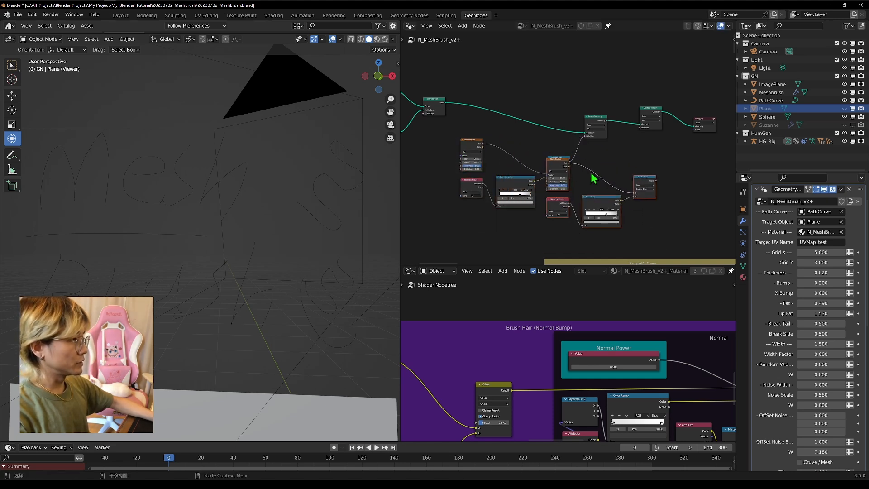
pyautogui.moveTo(558, 166); pyautogui.dragTo(603, 175)
pyautogui.moveTo(678, 155); pyautogui.dragTo(542, 173, button='middle')
pyautogui.moveTo(604, 169); pyautogui.dragTo(599, 134)
pyautogui.scroll(14, 525, 225)
pyautogui.moveTo(518, 229); pyautogui.dragTo(458, 116, button='middle')
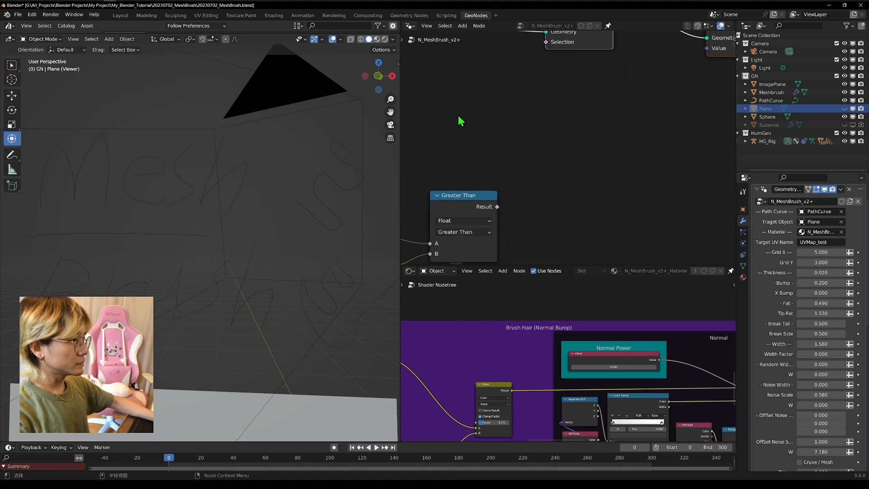
pyautogui.moveTo(497, 206)
pyautogui.mouseDown()
pyautogui.moveTo(506, 118)
pyautogui.moveTo(545, 52)
pyautogui.mouseUp()
# Set the duplicated Named Attribute node's name to PF
pyautogui.scroll(-3, 475, 130)
pyautogui.moveTo(458, 131)
pyautogui.mouseDown(button='middle')
pyautogui.moveTo(591, 122)
pyautogui.moveTo(719, 31)
pyautogui.mouseUp(button='middle')
pyautogui.click(545, 158)
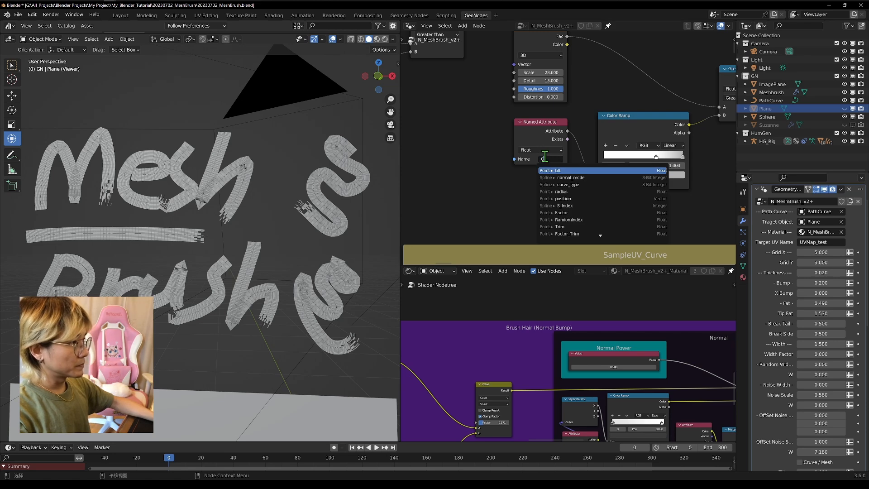
pyautogui.press('Delete')
pyautogui.write('PF')
pyautogui.press('Return')
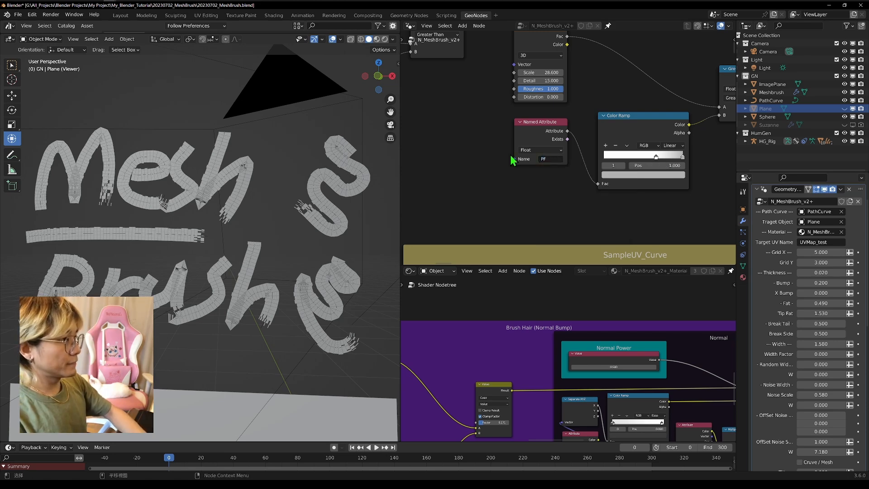
# Reset the duplicated Color Ramp to its default black-to-white gradient
pyautogui.scroll(5, 632, 133)
pyautogui.moveTo(624, 131); pyautogui.dragTo(482, 111, button='middle')
pyautogui.moveTo(556, 140); pyautogui.dragTo(563, 140)
pyautogui.click(560, 94)
pyautogui.press('BackSpace')
pyautogui.scroll(4, 555, 95)
pyautogui.scroll(6, 195, 244)
pyautogui.keyDown('shift'); pyautogui.moveTo(158, 197); pyautogui.dragTo(258, 210, button='middle'); pyautogui.keyUp('shift')
pyautogui.scroll(-3, 258, 210)
pyautogui.scroll(2, 216, 235)
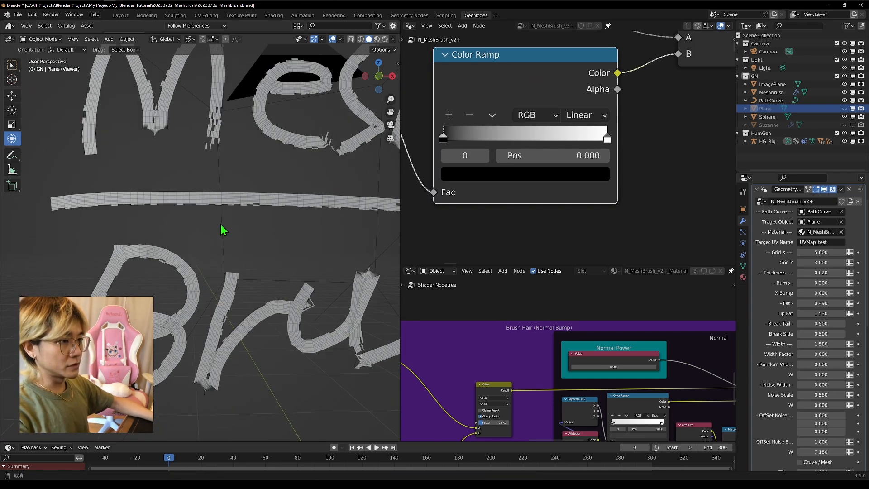
# Add a stop to the PF Color Ramp and arrange the stops so it is white in the middle and dark at both ends
pyautogui.moveTo(477, 145); pyautogui.dragTo(425, 142)
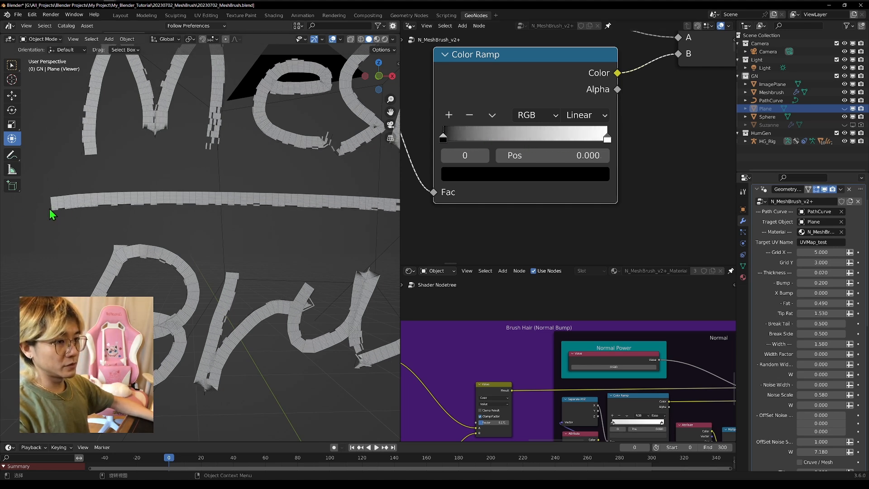
pyautogui.moveTo(450, 141)
pyautogui.mouseDown()
pyautogui.moveTo(479, 147)
pyautogui.moveTo(539, 123)
pyautogui.moveTo(446, 138)
pyautogui.moveTo(518, 151)
pyautogui.moveTo(420, 135)
pyautogui.mouseUp()
pyautogui.click(449, 114)
pyautogui.moveTo(606, 140); pyautogui.dragTo(561, 138)
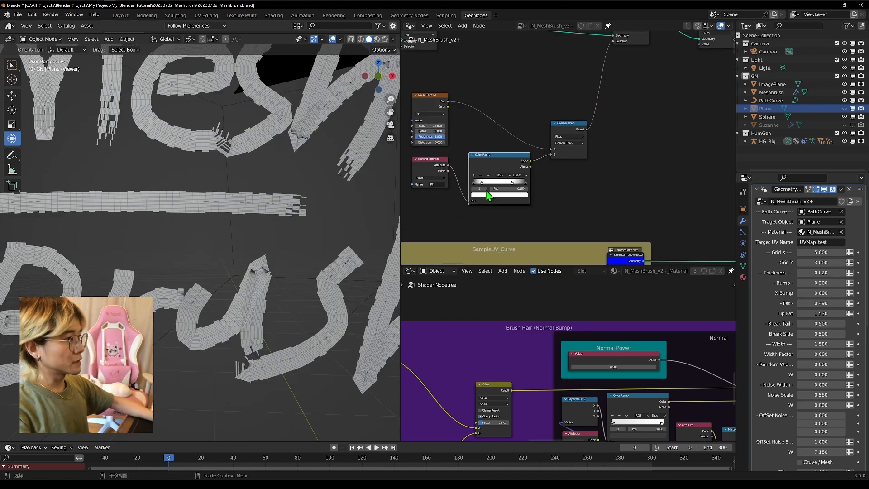
# Adjust the curve resampling length to give the stroke mesh denser segments
pyautogui.scroll(-2, 524, 206)
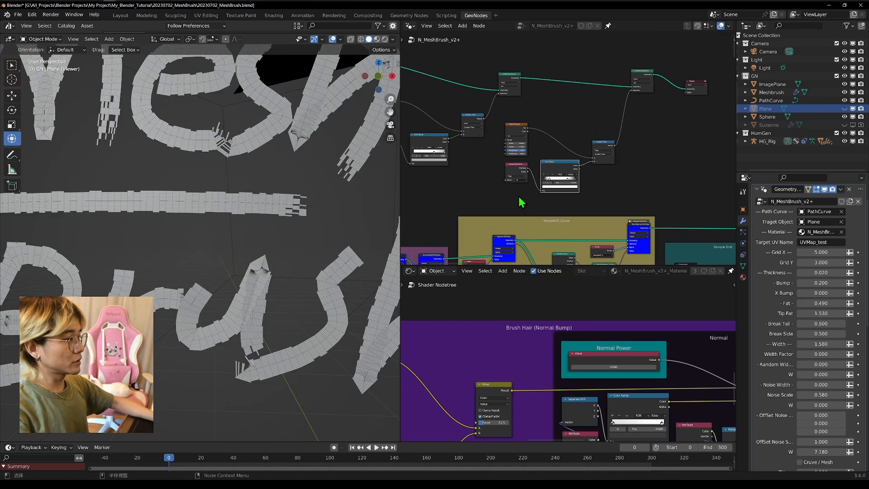
pyautogui.scroll(10, 568, 148)
pyautogui.moveTo(420, 134); pyautogui.dragTo(494, 134)
pyautogui.rightClick(419, 135)
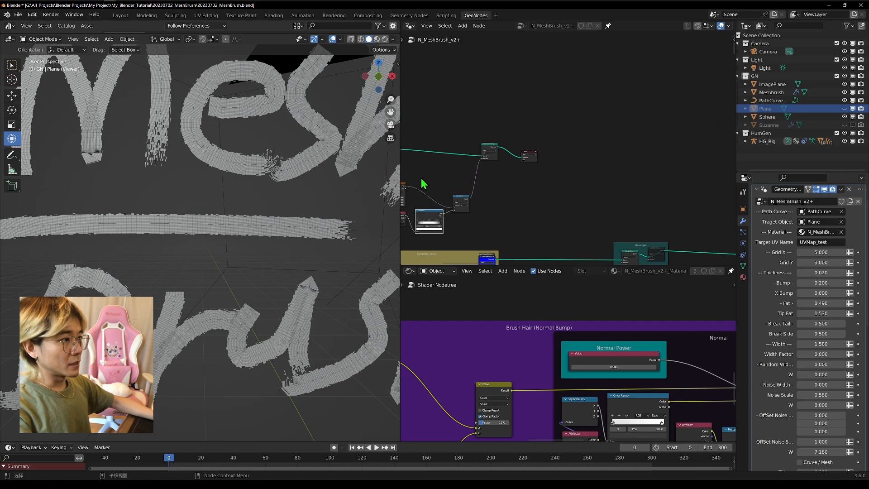
# Examine the broken side edges and ends of the lettering strokes up close in the viewport
pyautogui.moveTo(272, 228)
pyautogui.keyDown('ctrl'); pyautogui.mouseDown(button='middle')
pyautogui.moveTo(271, 149)
pyautogui.moveTo(272, 217)
pyautogui.mouseUp(button='middle'); pyautogui.keyUp('ctrl')
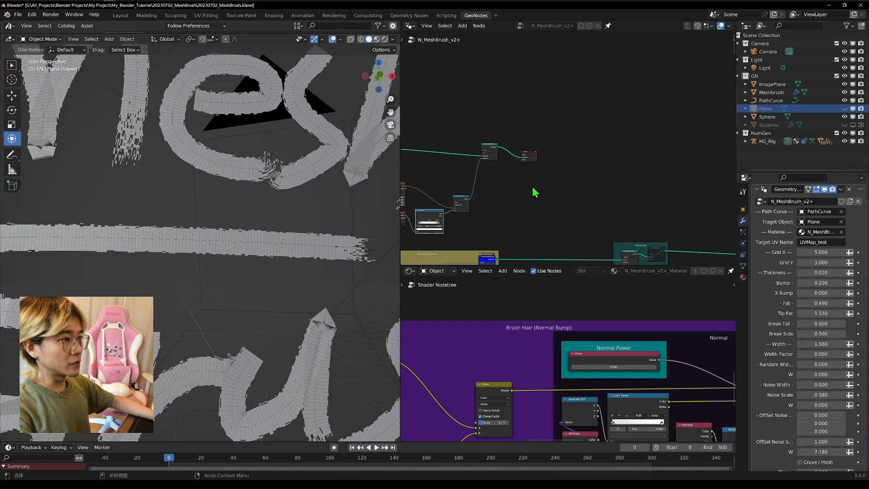
pyautogui.moveTo(543, 179); pyautogui.dragTo(513, 207, button='middle')
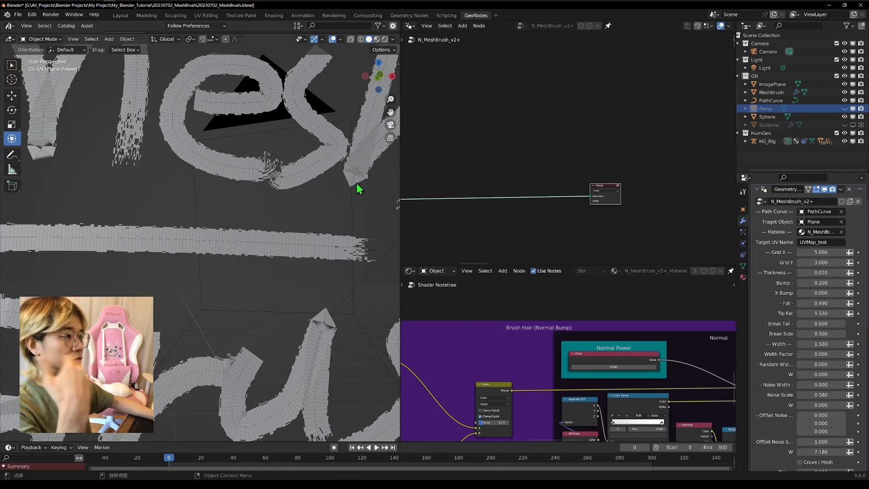
pyautogui.hotkey('shift', '`')
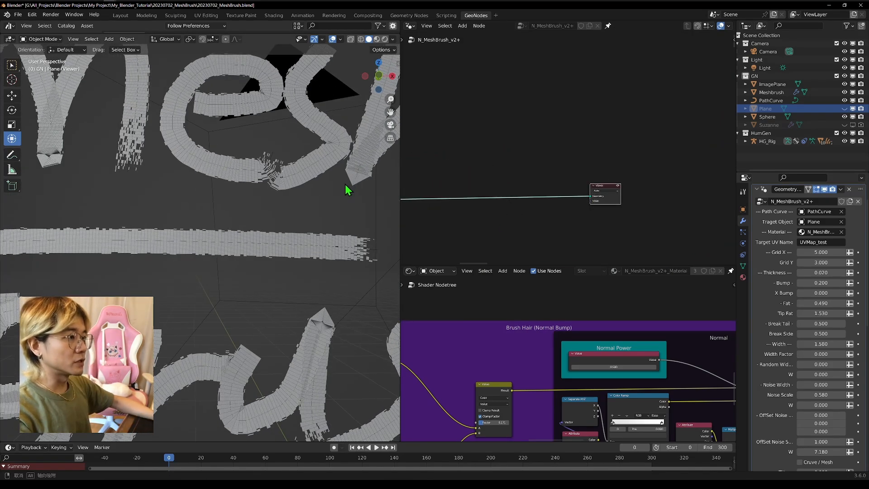
pyautogui.press('q')
pyautogui.press('d')
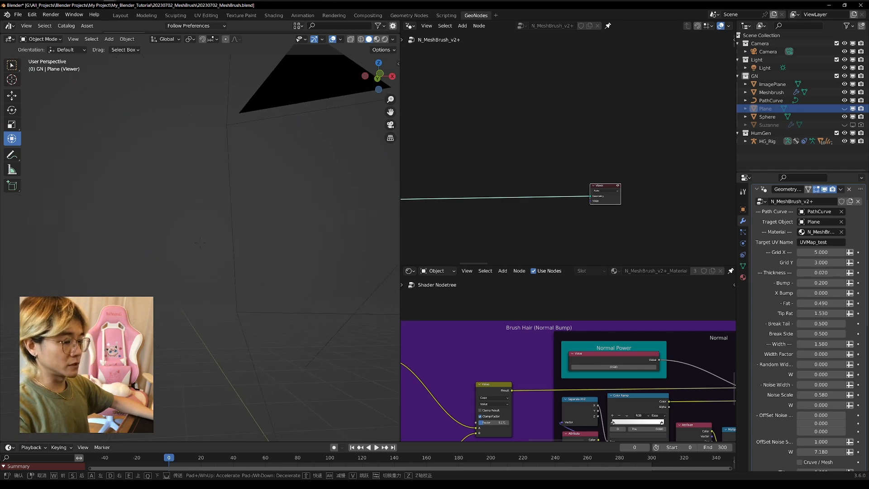
pyautogui.press('e')
pyautogui.press('a')
pyautogui.click(200, 243)
# Add a Blur Attribute node near the Viewer
pyautogui.hotkey('shift', 'a')
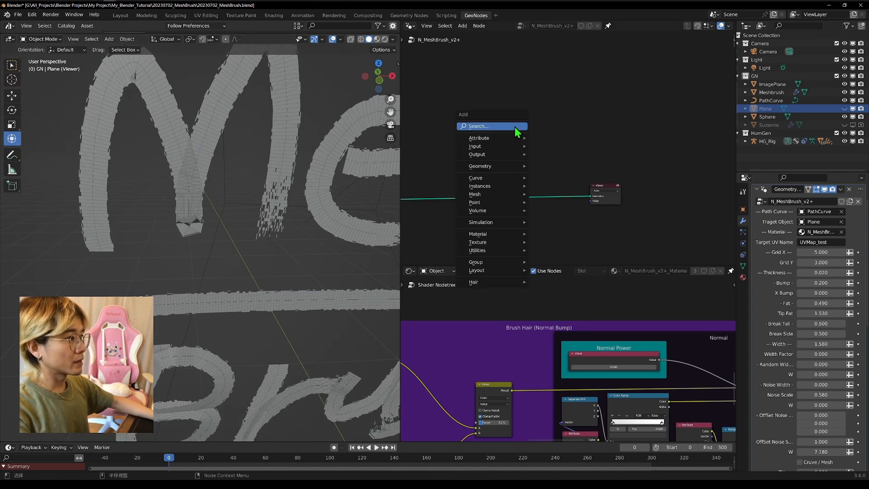
pyautogui.write('b')
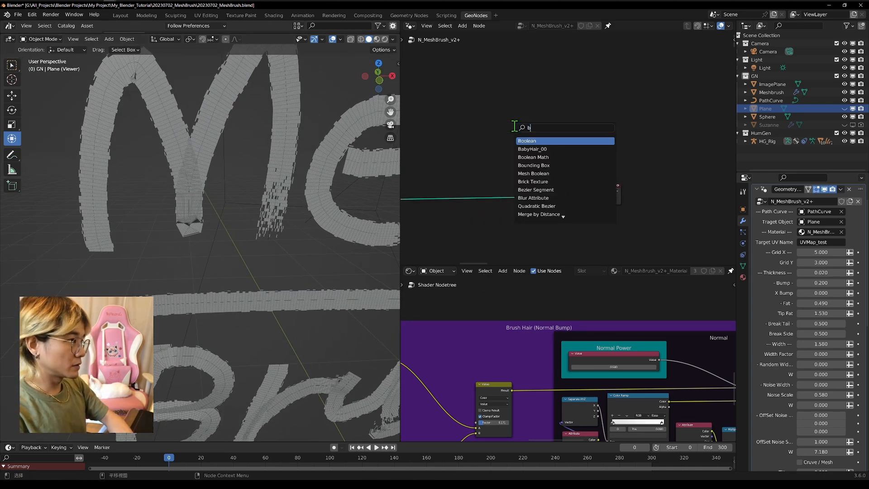
pyautogui.write('l')
pyautogui.press('Return')
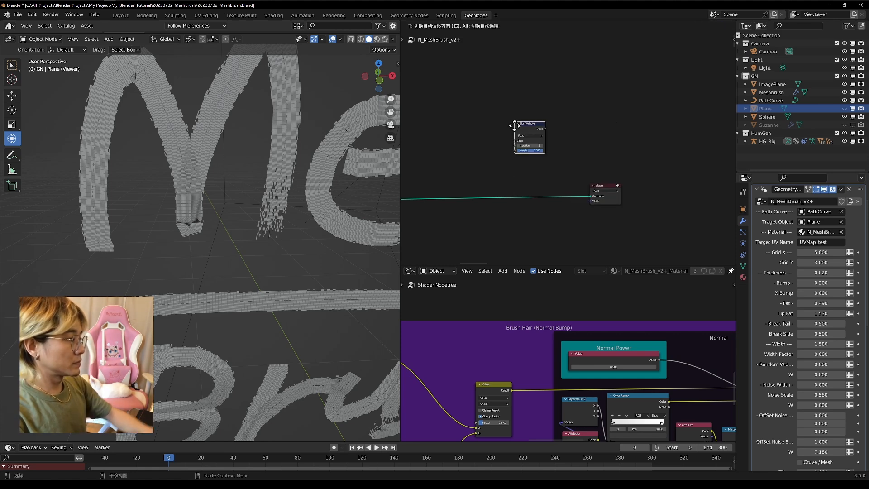
pyautogui.click(488, 151)
# Insert a Set Position node before the Viewer and move the Blur Attribute node below the geometry link
pyautogui.hotkey('shift', 'a')
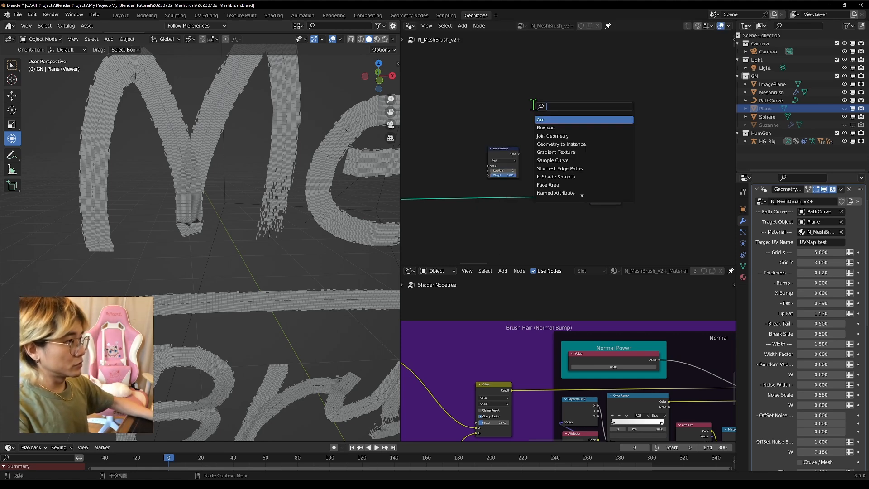
pyautogui.write('srp')
pyautogui.press('BackSpace')
pyautogui.press('BackSpace')
pyautogui.write('etp')
pyautogui.press('Return')
pyautogui.click(533, 177)
pyautogui.moveTo(497, 164); pyautogui.dragTo(466, 229)
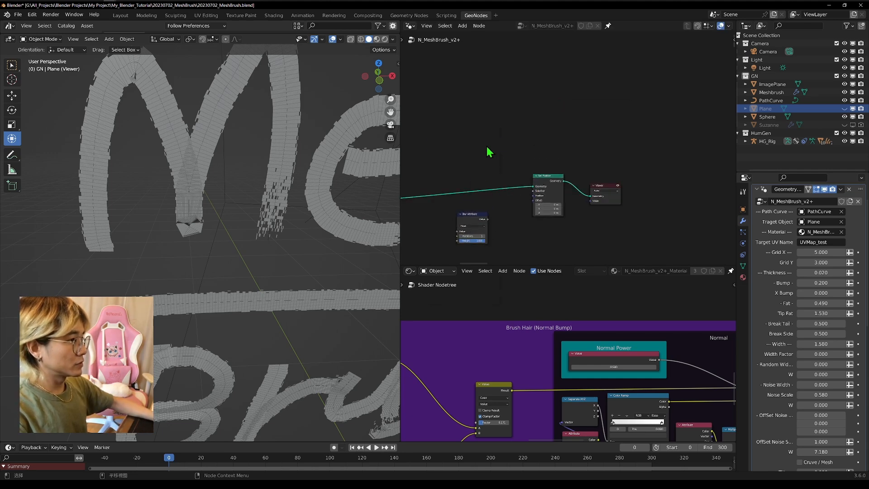
# Add a Position input node and arrange it next to the Blur Attribute node's Value input
pyautogui.hotkey('shift', 'a')
pyautogui.write('pos')
pyautogui.press('Return')
pyautogui.click(479, 217)
pyautogui.scroll(2, 478, 211)
pyautogui.moveTo(465, 224); pyautogui.dragTo(486, 228)
pyautogui.moveTo(454, 232); pyautogui.dragTo(526, 163, button='middle')
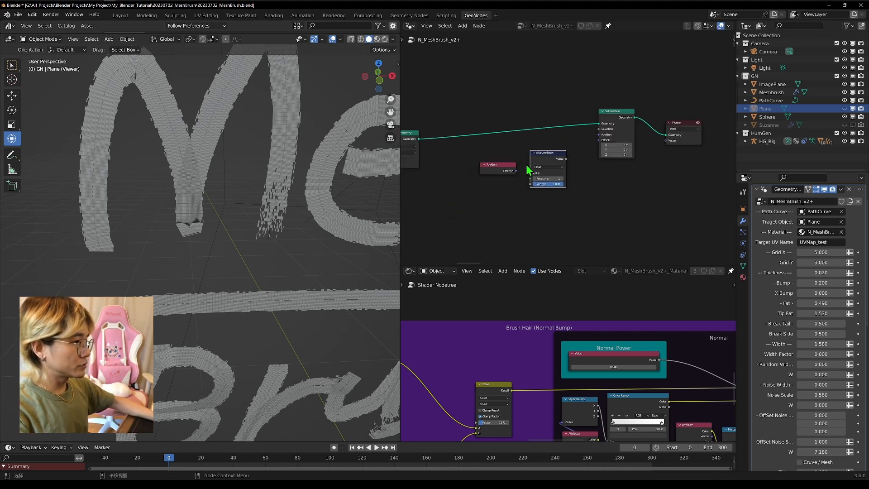
pyautogui.scroll(1, 534, 174)
# Set Blur Attribute's data type to Vector and wire Position through it into Set Position's Position input
pyautogui.click(543, 170)
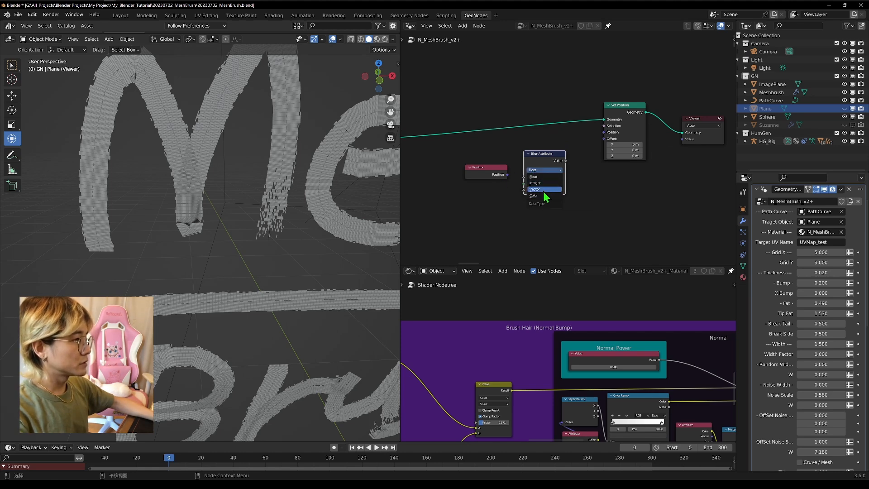
pyautogui.click(544, 189)
pyautogui.moveTo(506, 174); pyautogui.dragTo(524, 183)
pyautogui.moveTo(565, 162); pyautogui.dragTo(603, 132)
pyautogui.scroll(3, 597, 162)
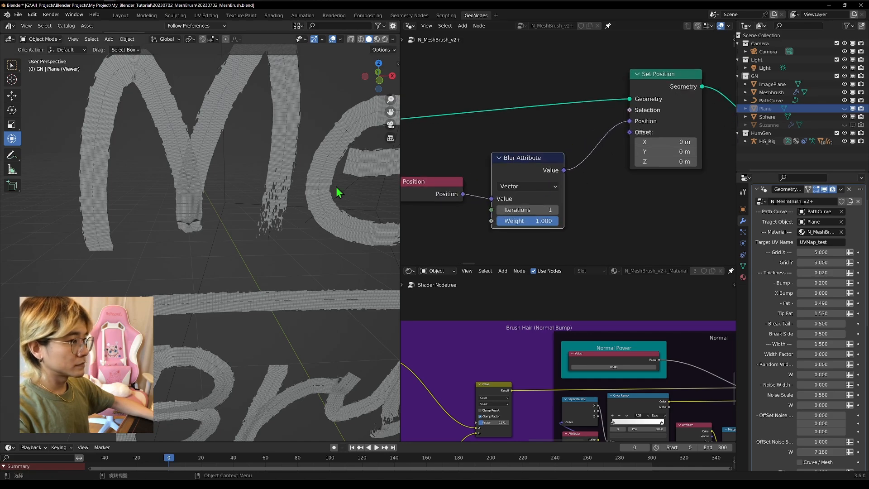
# Raise Blur Attribute's Iterations to 7 and inspect the smoothed holes at the M's stroke end
pyautogui.moveTo(329, 79)
pyautogui.keyDown('shift'); pyautogui.mouseDown(button='middle')
pyautogui.moveTo(321, 86)
pyautogui.moveTo(324, 79)
pyautogui.mouseUp(button='middle'); pyautogui.keyUp('shift')
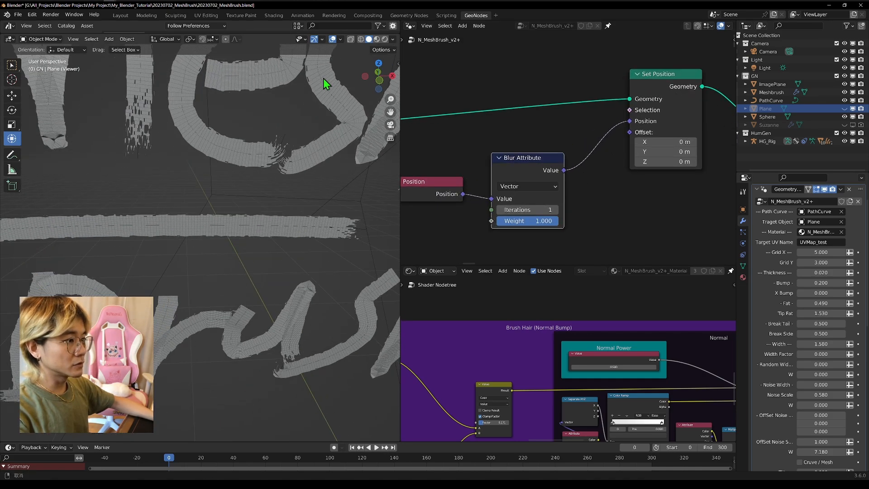
pyautogui.moveTo(349, 161)
pyautogui.mouseDown(button='middle')
pyautogui.moveTo(331, 93)
pyautogui.moveTo(253, 217)
pyautogui.moveTo(295, 229)
pyautogui.mouseUp(button='middle')
pyautogui.scroll(3, 331, 104)
pyautogui.click(556, 211)
pyautogui.click(555, 211)
pyautogui.click(555, 210)
pyautogui.click(556, 211)
pyautogui.click(556, 210)
pyautogui.click(552, 211)
pyautogui.hotkey('shift', '`')
pyautogui.press('w')
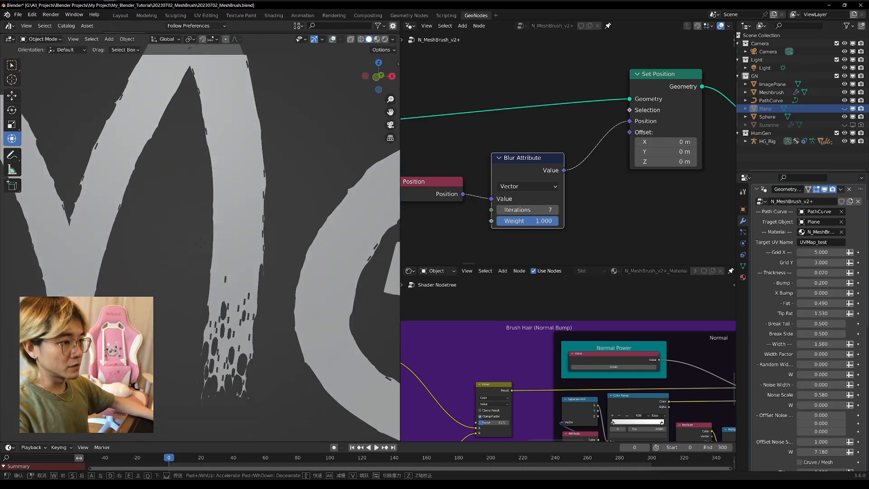
pyautogui.click(286, 196)
# Insert a Subdivision Surface node between Set Position and the Viewer, making room by moving the Viewer
pyautogui.scroll(-5, 493, 177)
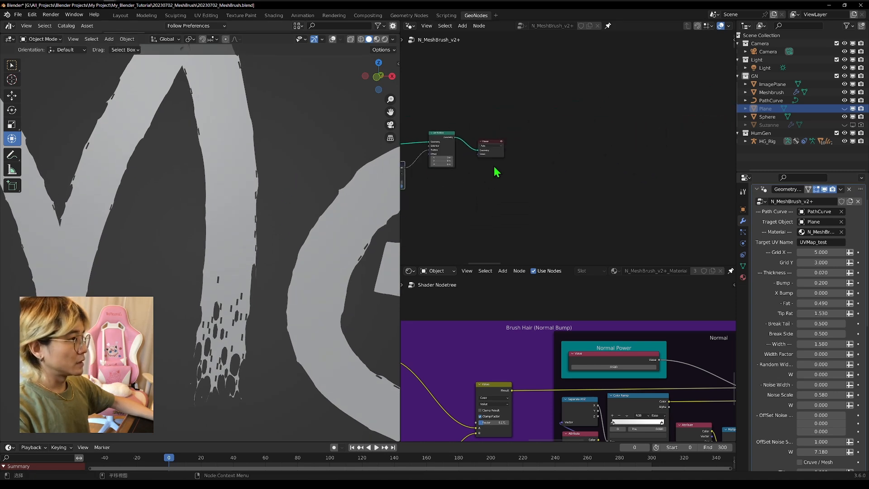
pyautogui.moveTo(495, 149); pyautogui.dragTo(534, 146)
pyautogui.hotkey('shift', 'a')
pyautogui.click(535, 95)
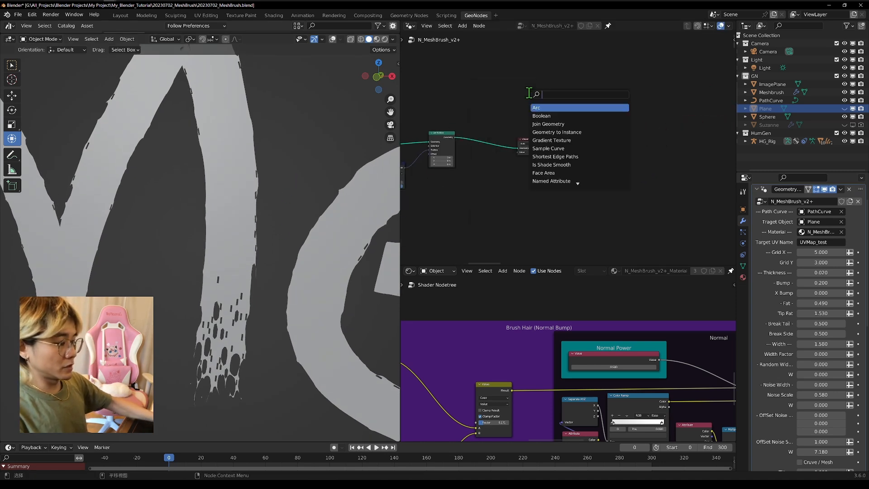
pyautogui.write('sub')
pyautogui.press('Down')
pyautogui.press('Down')
pyautogui.press('Return')
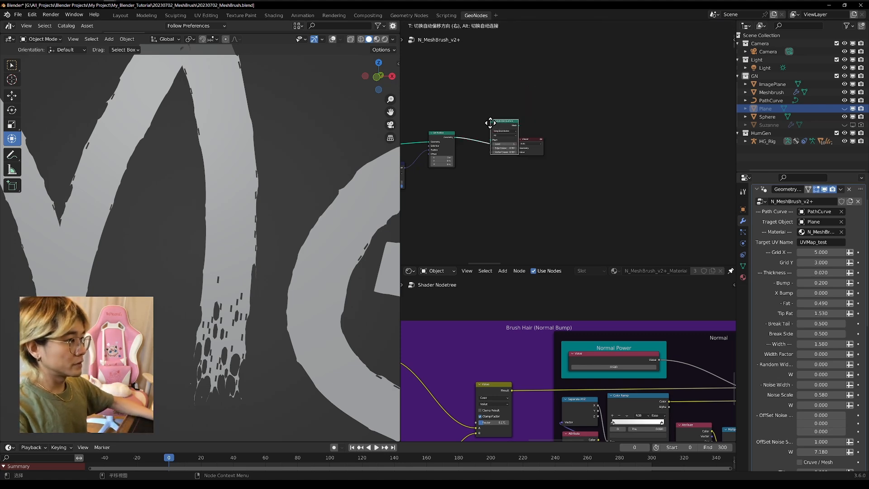
pyautogui.click(458, 121)
pyautogui.hotkey('shift', '`')
pyautogui.press('q')
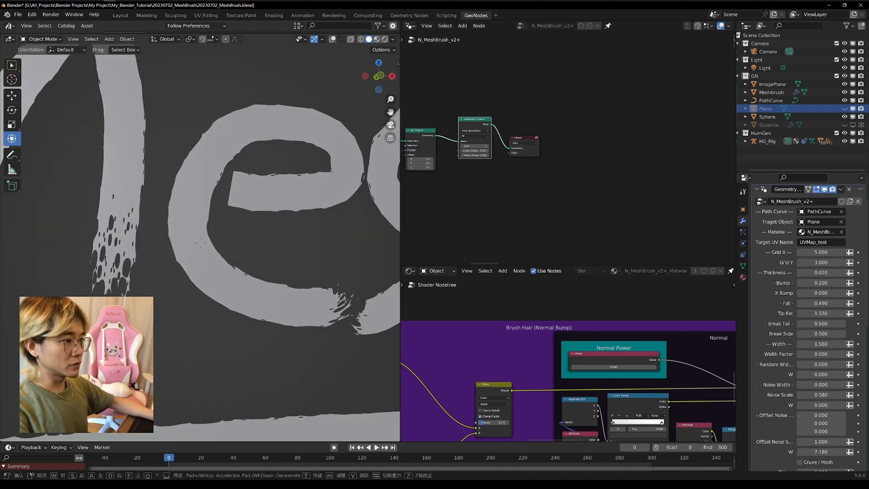
# Move the Position, Blur Attribute, Set Position, Subdivision Surface and Viewer nodes away from Delete Geometry to make room
pyautogui.click(218, 201)
pyautogui.hotkey('shift', '`')
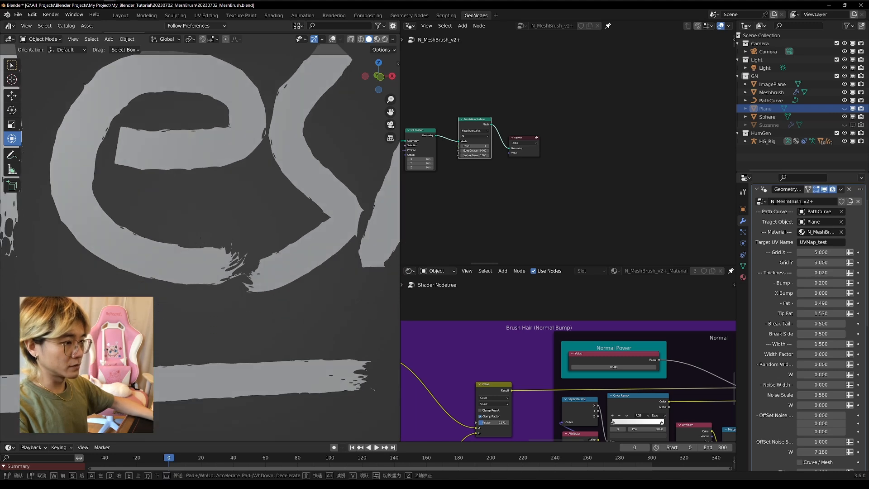
pyautogui.click(236, 325)
pyautogui.scroll(-10, 450, 231)
pyautogui.moveTo(450, 231); pyautogui.dragTo(488, 273, button='middle')
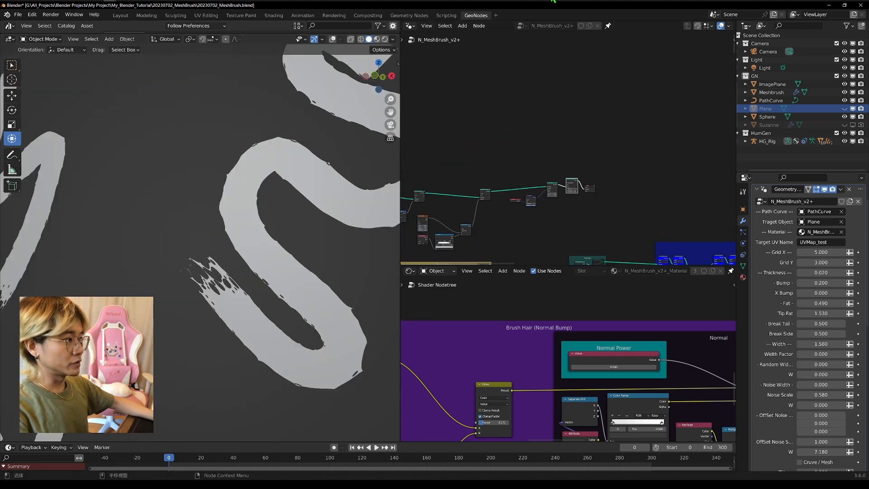
pyautogui.scroll(6, 564, 175)
pyautogui.moveTo(570, 191); pyautogui.dragTo(484, 235)
pyautogui.scroll(4, 527, 230)
pyautogui.moveTo(526, 230); pyautogui.dragTo(629, 150, button='middle')
pyautogui.moveTo(631, 147); pyautogui.dragTo(695, 154)
pyautogui.moveTo(479, 156); pyautogui.dragTo(568, 127, button='middle')
pyautogui.moveTo(553, 130); pyautogui.dragTo(540, 129)
# Add an Extrude Mesh node on the link between Delete Geometry and Set Position
pyautogui.click(571, 100)
pyautogui.hotkey('shift', 'a')
pyautogui.click(576, 102)
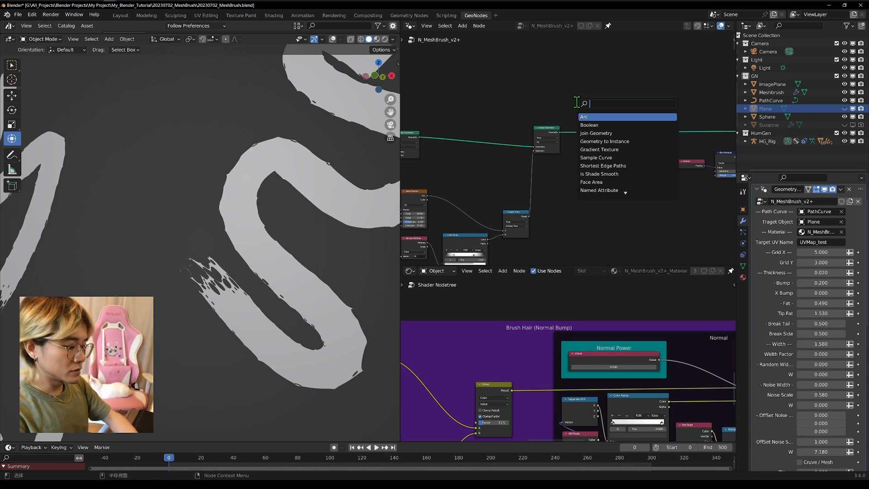
pyautogui.write('ex')
pyautogui.moveTo(576, 102); pyautogui.dragTo(608, 122)
# Turn off Individual on the Extrude Mesh node and set its Offset Scale to 0.01
pyautogui.scroll(6, 615, 145)
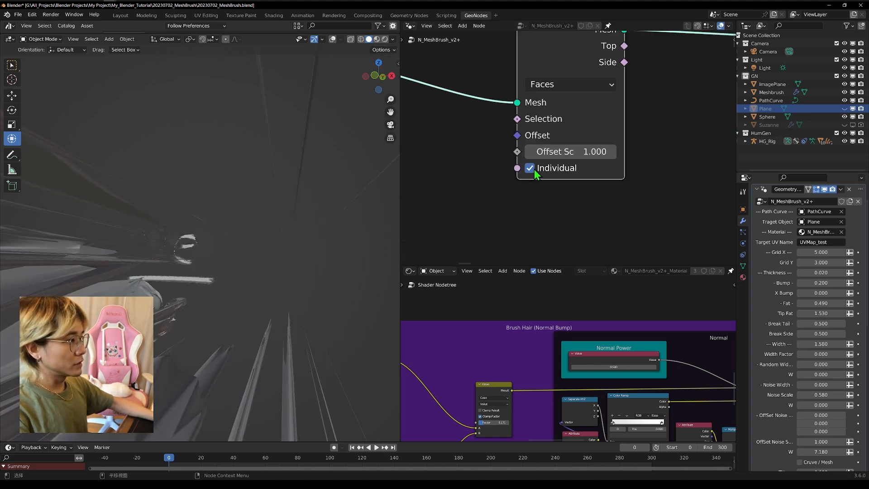
pyautogui.click(529, 168)
pyautogui.click(566, 152)
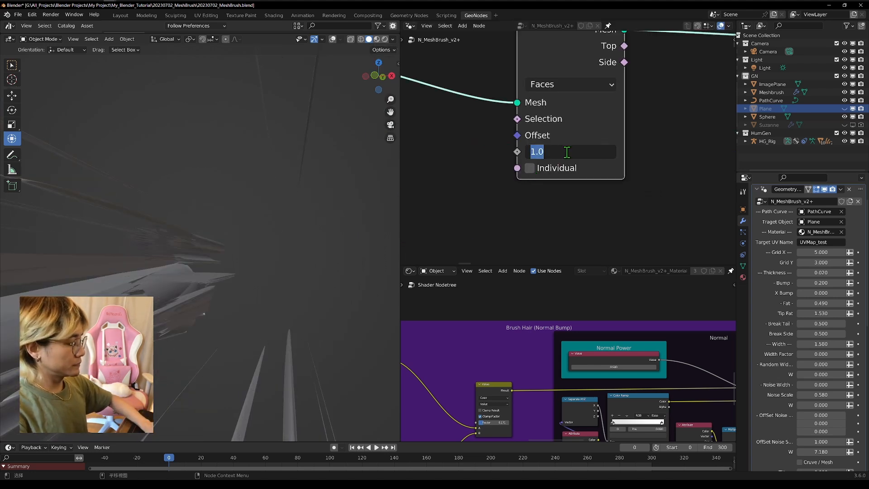
pyautogui.write('0.01')
pyautogui.press('Return')
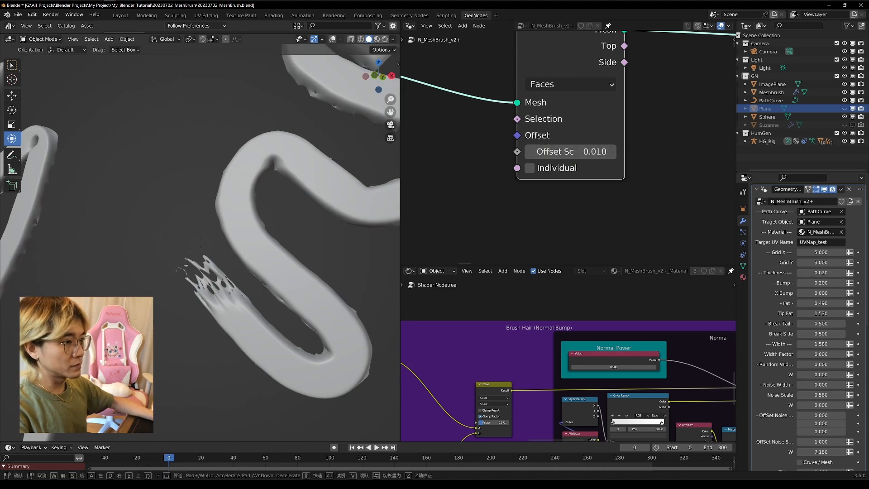
# Inspect the extruded lettering up close and reduce Extrude Mesh's Offset Scale to 0.005
pyautogui.hotkey('shift', '`')
pyautogui.press('s')
pyautogui.press('w')
pyautogui.press('w')
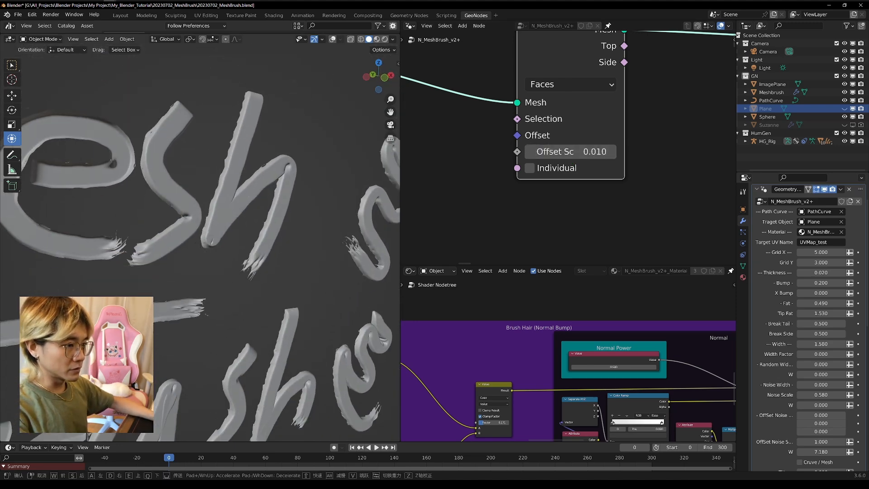
pyautogui.click(200, 243)
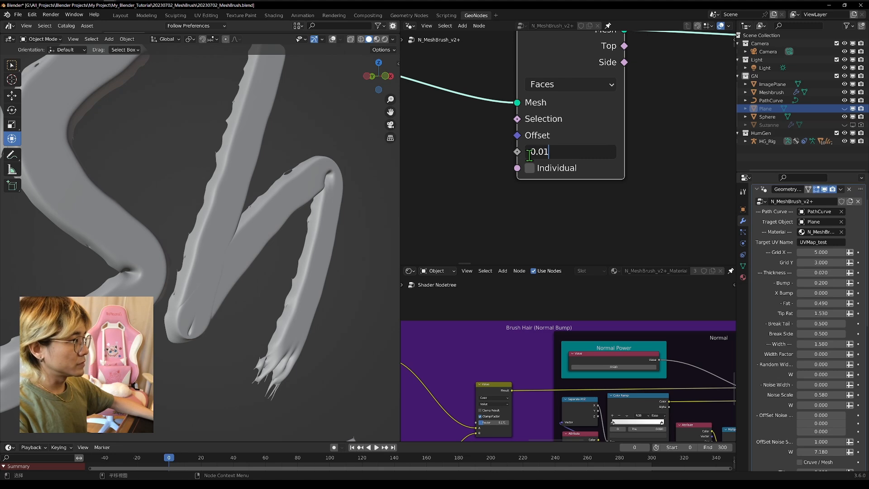
pyautogui.press('Return')
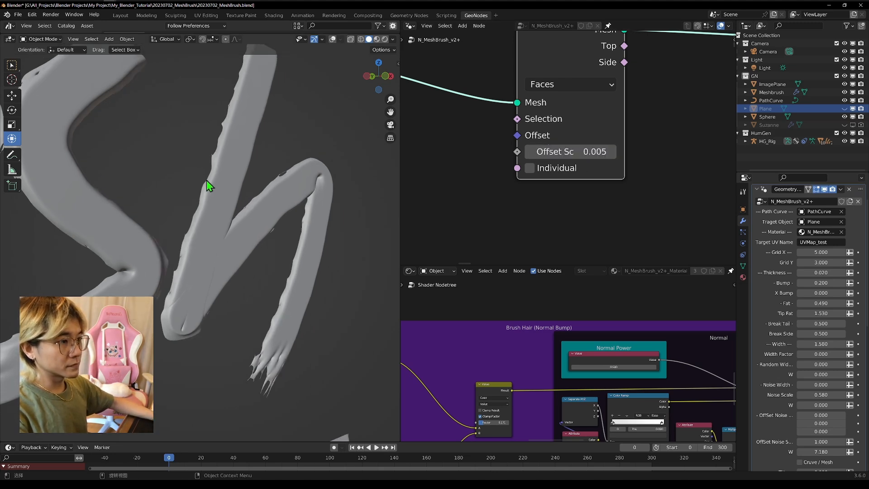
pyautogui.scroll(-4, 206, 180)
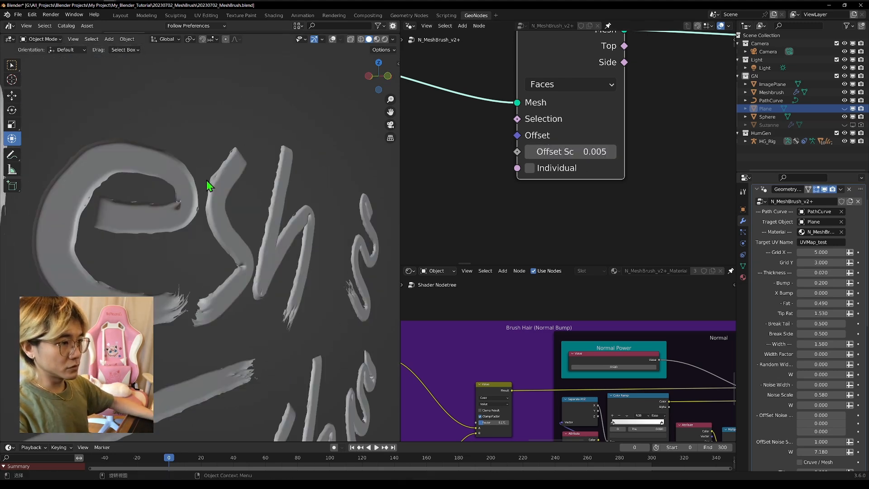
# Show the viewport overlays with Face Orientation enabled and examine which way the extruded strokes' faces point
pyautogui.click(338, 40)
pyautogui.click(342, 40)
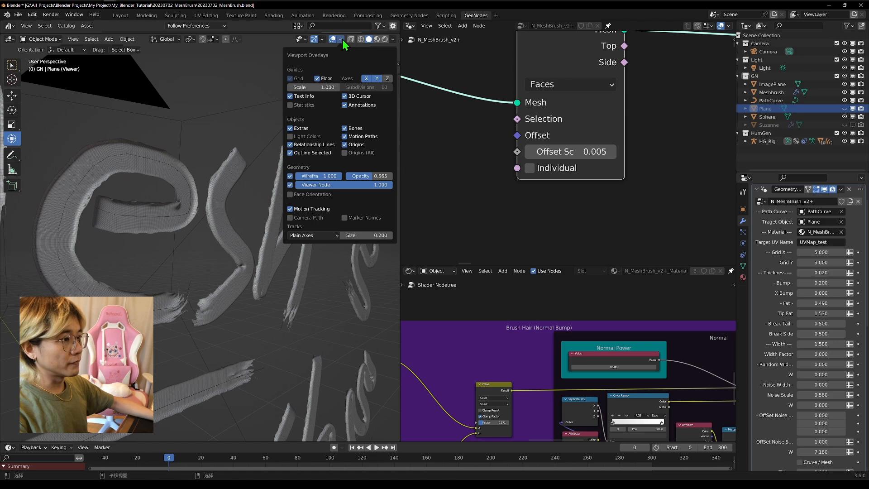
pyautogui.click(295, 194)
pyautogui.hotkey('shift', '`')
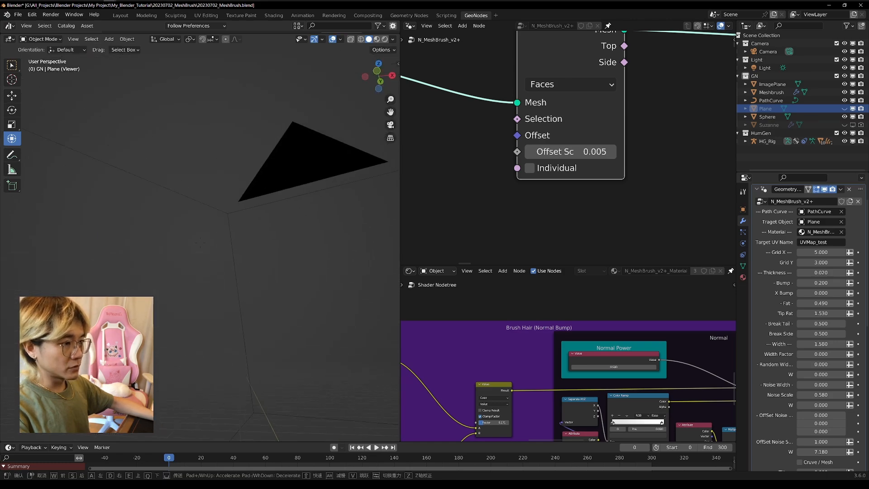
pyautogui.press('s')
pyautogui.press('w')
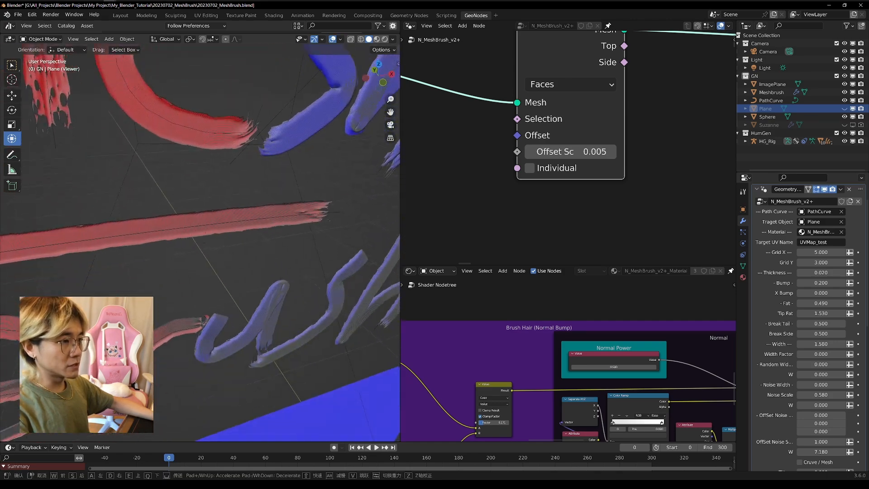
pyautogui.press('d')
pyautogui.click(237, 174)
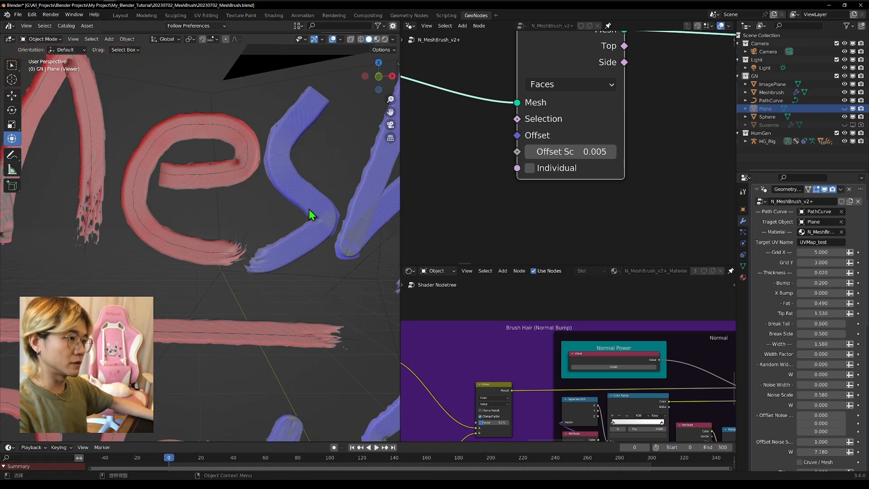
pyautogui.moveTo(130, 152)
pyautogui.mouseDown(button='middle')
pyautogui.moveTo(257, 189)
pyautogui.moveTo(177, 170)
pyautogui.moveTo(229, 167)
pyautogui.moveTo(220, 167)
pyautogui.mouseUp(button='middle')
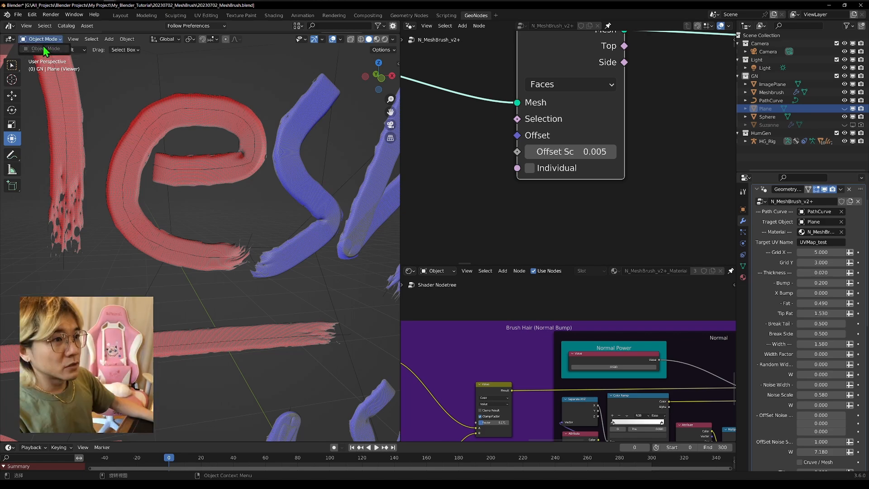
pyautogui.moveTo(276, 145)
pyautogui.mouseDown(button='middle')
pyautogui.moveTo(341, 160)
pyautogui.moveTo(334, 188)
pyautogui.moveTo(294, 199)
pyautogui.moveTo(247, 174)
pyautogui.mouseUp(button='middle')
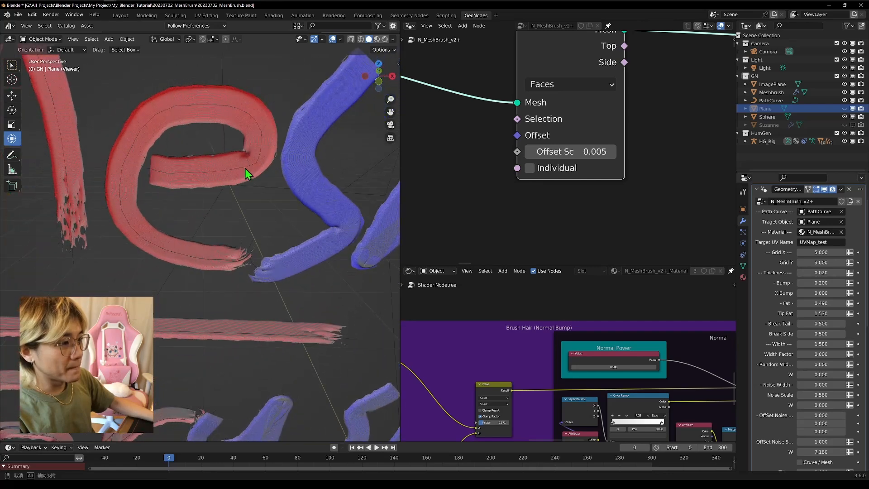
# Look over the shader and geometry node trees and come back to the Extrude Mesh node
pyautogui.scroll(-7, 453, 341)
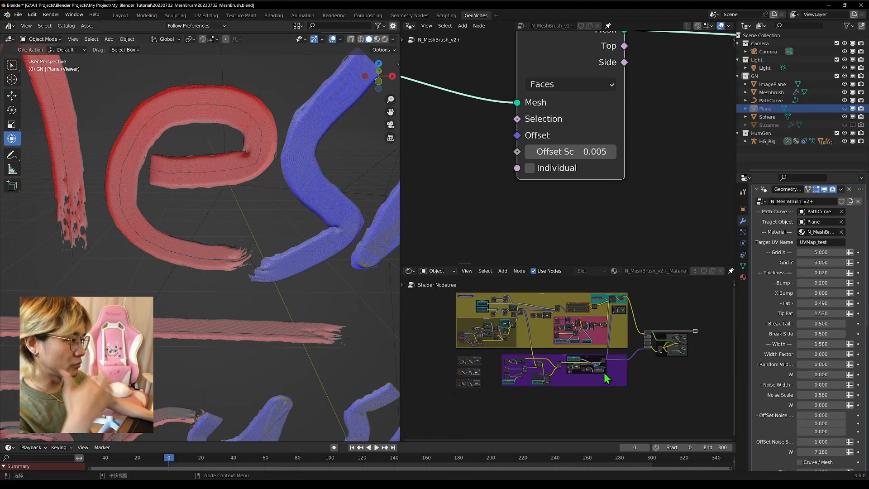
pyautogui.moveTo(549, 284); pyautogui.dragTo(570, 315, button='middle')
pyautogui.scroll(-15, 594, 171)
pyautogui.moveTo(595, 181); pyautogui.dragTo(474, 111, button='middle')
pyautogui.scroll(2, 485, 134)
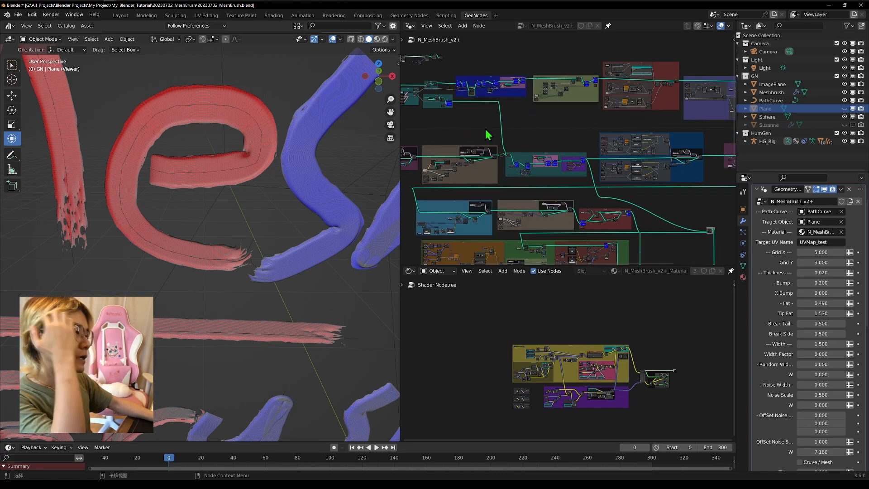
pyautogui.moveTo(533, 121); pyautogui.dragTo(645, 226, button='middle')
pyautogui.scroll(3, 507, 121)
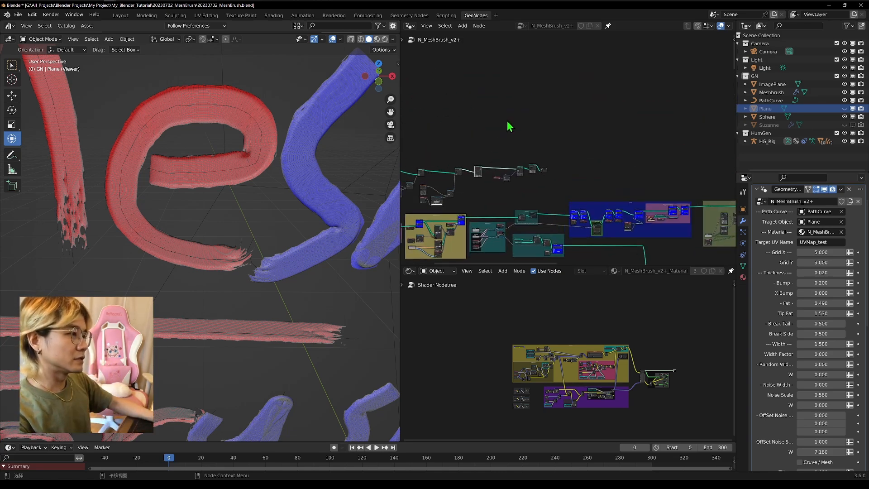
pyautogui.scroll(7, 543, 131)
pyautogui.scroll(-5, 502, 170)
pyautogui.moveTo(276, 176); pyautogui.dragTo(221, 166, button='middle')
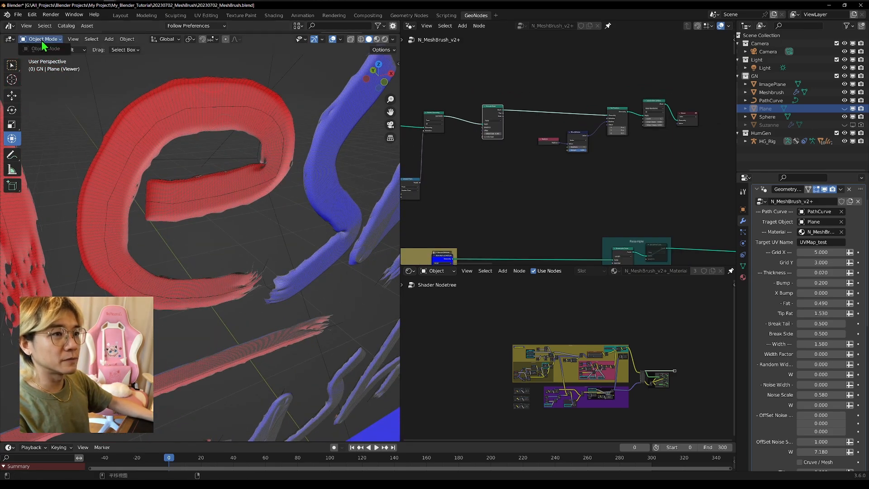
pyautogui.scroll(1, 615, 172)
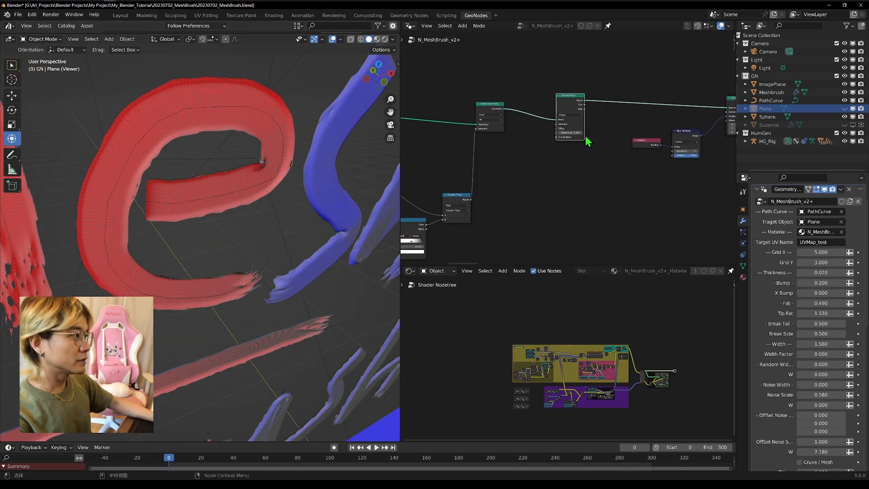
pyautogui.scroll(2, 587, 141)
# Turn off the Face Orientation overlay and view the strokes with only their wireframe shown
pyautogui.click(341, 39)
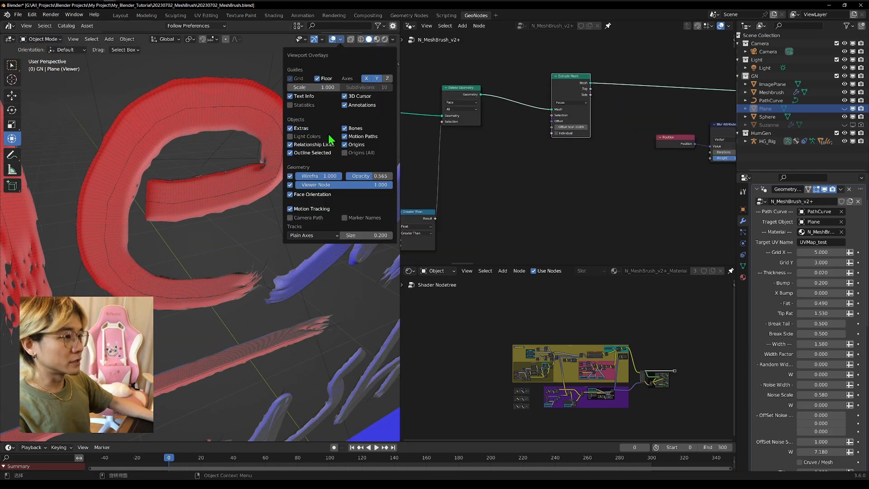
pyautogui.click(289, 194)
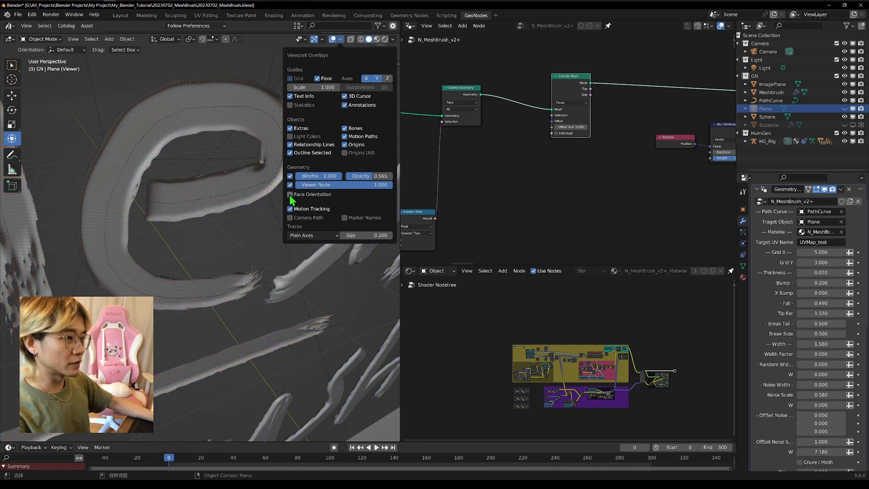
pyautogui.moveTo(319, 157); pyautogui.dragTo(324, 140, button='middle')
# Move the Extrude Mesh node well above the main node chain to free space for a second branch
pyautogui.moveTo(518, 141); pyautogui.dragTo(548, 221, button='middle')
pyautogui.scroll(5, 548, 221)
pyautogui.moveTo(608, 169); pyautogui.dragTo(529, 157, button='middle')
pyautogui.scroll(-7, 494, 109)
pyautogui.scroll(-1, 529, 157)
pyautogui.scroll(2, 533, 161)
pyautogui.moveTo(560, 224); pyautogui.dragTo(559, 116)
pyautogui.scroll(3, 559, 117)
pyautogui.moveTo(640, 110); pyautogui.dragTo(635, 86, button='middle')
pyautogui.moveTo(514, 178); pyautogui.dragTo(516, 152, button='middle')
# Insert a Join Geometry node between Extrude Mesh and Set Position, with a reroute point on its incoming link
pyautogui.click(595, 171)
pyautogui.hotkey('shift', 'a')
pyautogui.write('sniub')
pyautogui.press('BackSpace')
pyautogui.press('BackSpace')
pyautogui.press('BackSpace')
pyautogui.press('BackSpace')
pyautogui.write('join')
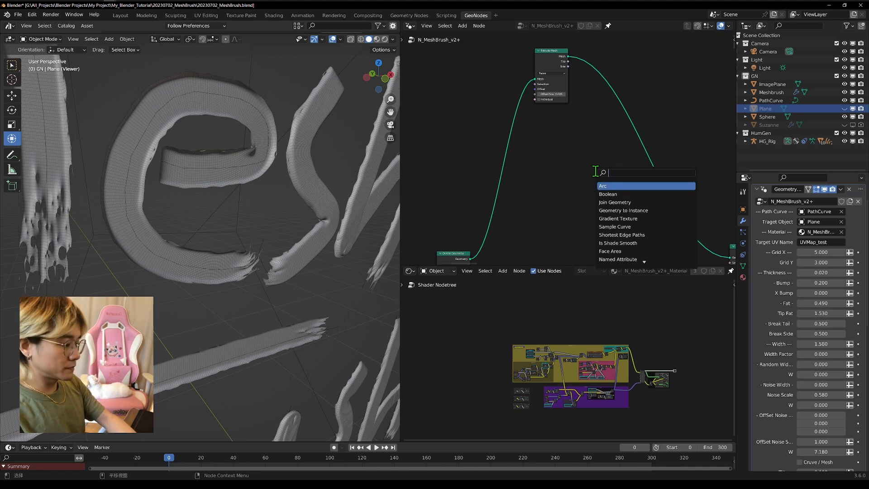
pyautogui.press('Down')
pyautogui.press('Return')
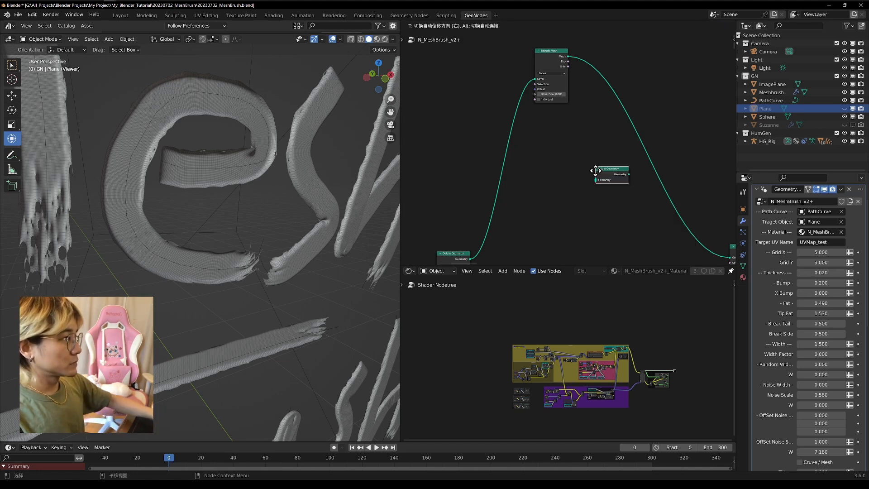
pyautogui.click(610, 122)
pyautogui.moveTo(623, 119); pyautogui.dragTo(663, 115)
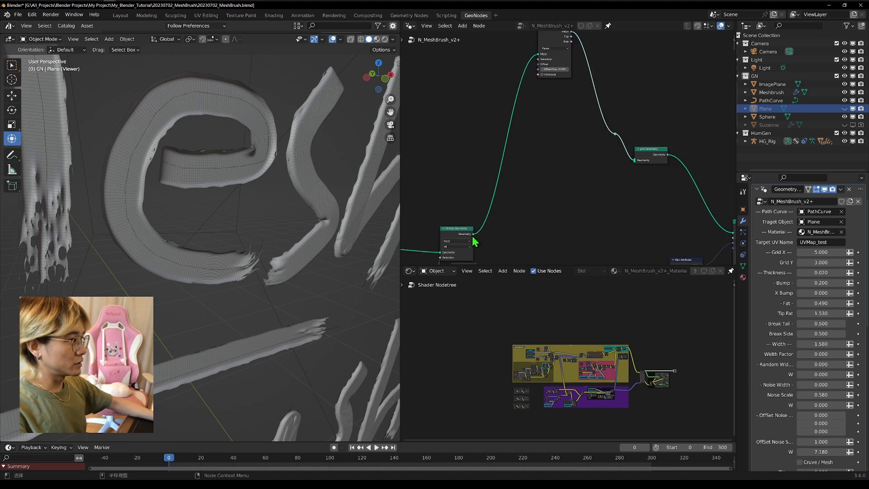
# Try feeding Delete Geometry into the reroute point, and reconnect Extrude Mesh's Mesh output there instead
pyautogui.moveTo(474, 234); pyautogui.dragTo(603, 142)
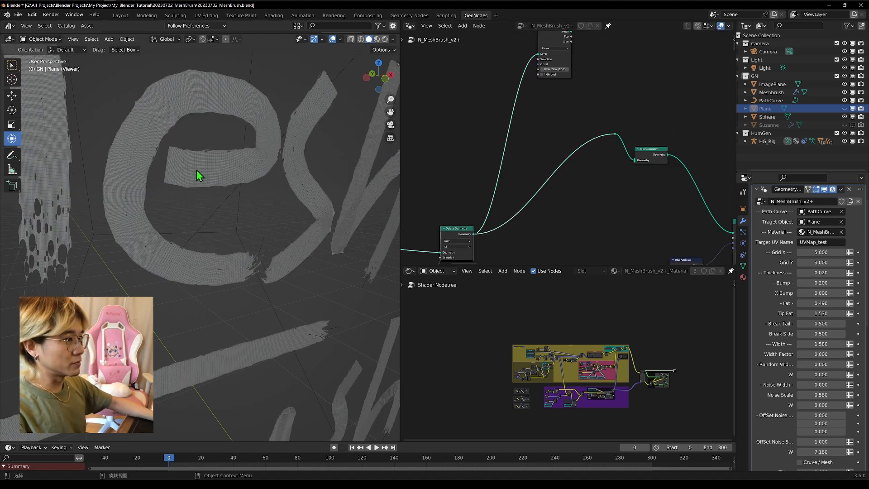
pyautogui.moveTo(478, 123); pyautogui.dragTo(461, 146, button='middle')
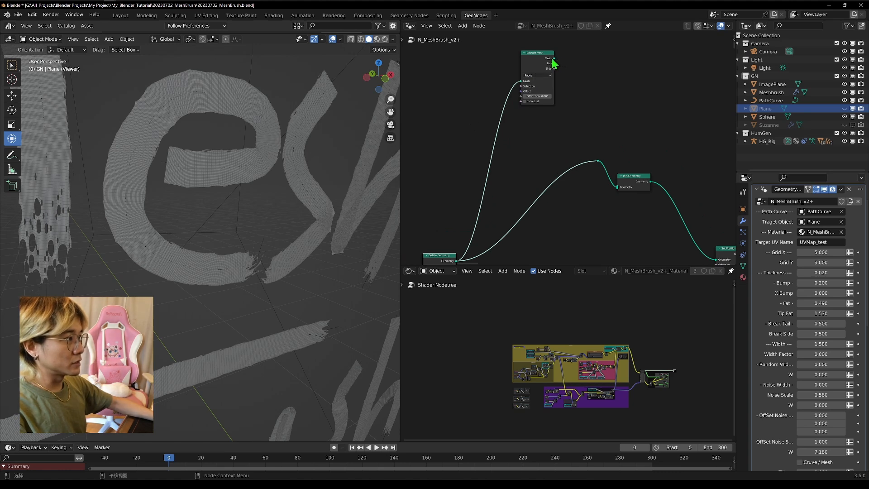
pyautogui.moveTo(600, 166); pyautogui.dragTo(601, 165)
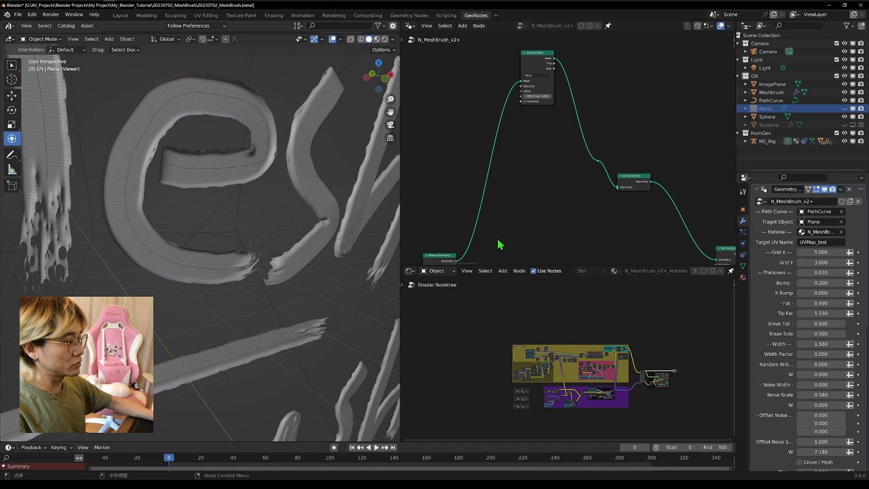
# Connect Delete Geometry's output directly to Join Geometry beside the extruded mesh and check the strokes from the side
pyautogui.moveTo(479, 261); pyautogui.dragTo(480, 234, button='middle')
pyautogui.moveTo(458, 234); pyautogui.dragTo(557, 183)
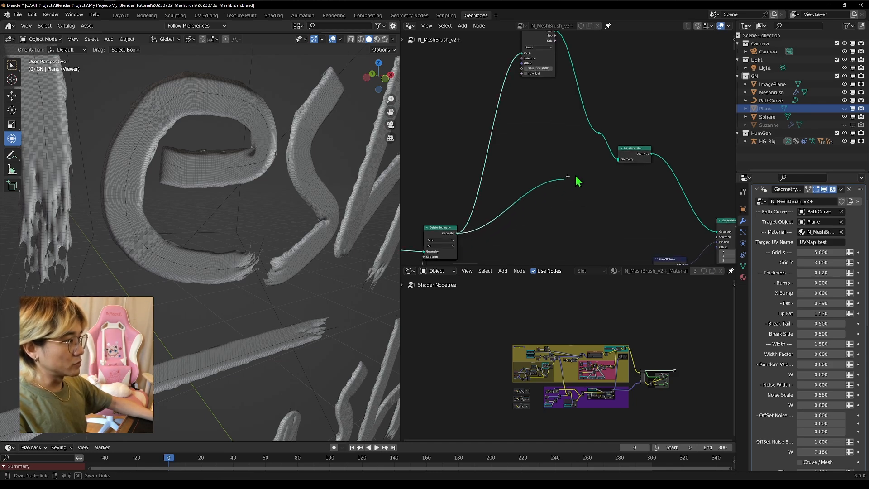
pyautogui.moveTo(620, 168); pyautogui.dragTo(618, 168)
pyautogui.moveTo(292, 139)
pyautogui.mouseDown(button='middle')
pyautogui.moveTo(301, 170)
pyautogui.moveTo(293, 202)
pyautogui.mouseUp(button='middle')
pyautogui.moveTo(203, 125)
pyautogui.mouseDown(button='middle')
pyautogui.moveTo(284, 105)
pyautogui.moveTo(316, 120)
pyautogui.mouseUp(button='middle')
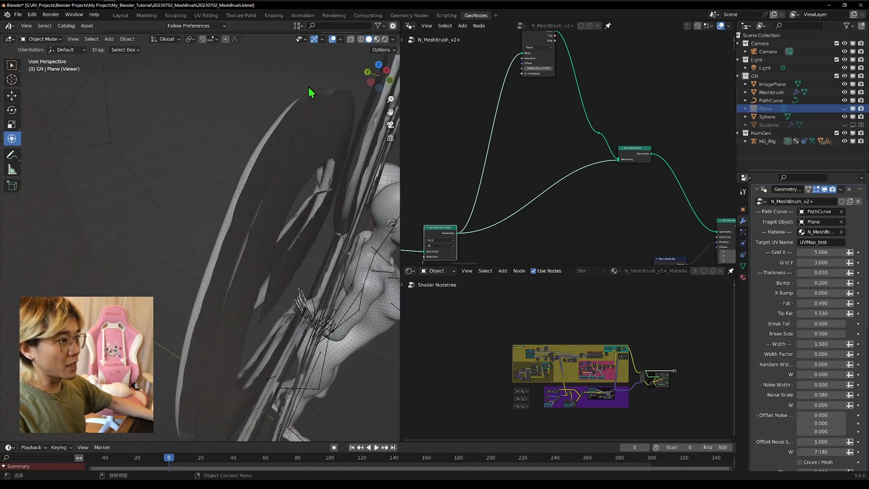
# Temporarily mute Position, Blur Attribute, Set Position and Subdivision Surface to examine the unsmoothed extruded strokes
pyautogui.scroll(-8, 431, 198)
pyautogui.moveTo(618, 202); pyautogui.dragTo(522, 142, button='middle')
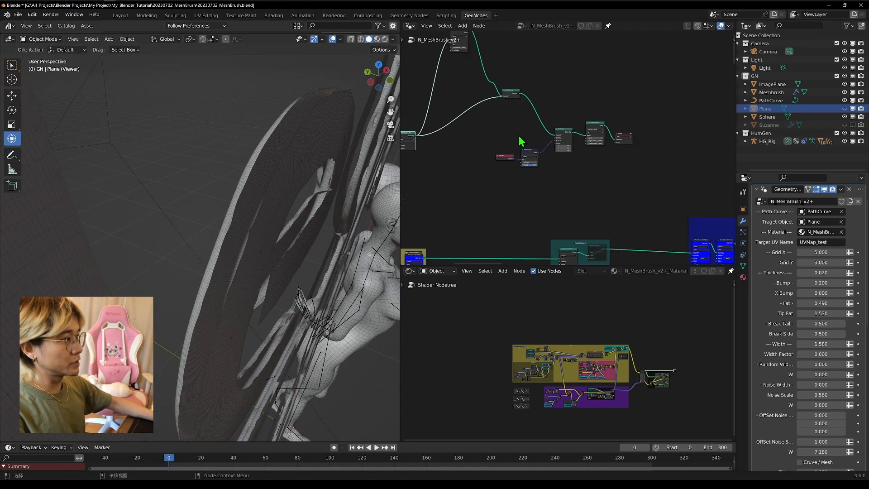
pyautogui.moveTo(507, 105); pyautogui.dragTo(528, 170, button='middle')
pyautogui.scroll(3, 527, 171)
pyautogui.scroll(3, 538, 203)
pyautogui.moveTo(514, 199); pyautogui.dragTo(631, 264)
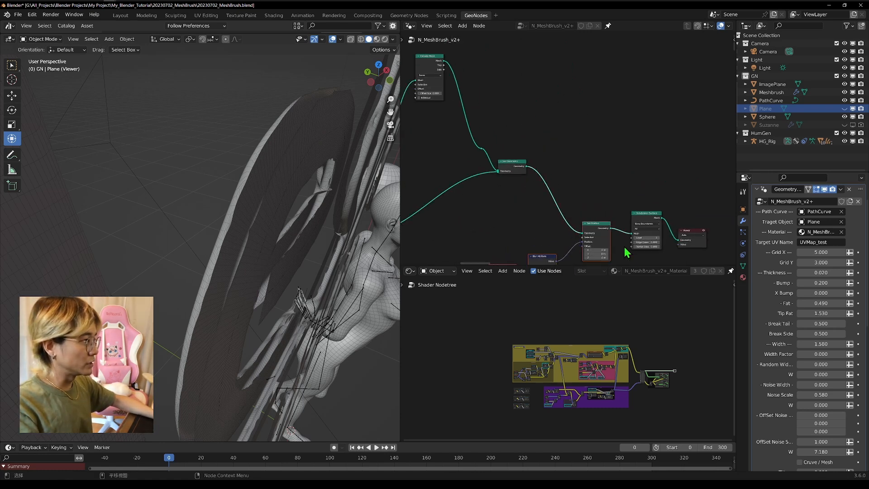
pyautogui.moveTo(614, 240); pyautogui.dragTo(601, 208, button='middle')
pyautogui.moveTo(455, 161)
pyautogui.mouseDown()
pyautogui.moveTo(668, 238)
pyautogui.moveTo(660, 243)
pyautogui.mouseUp()
pyautogui.press('m')
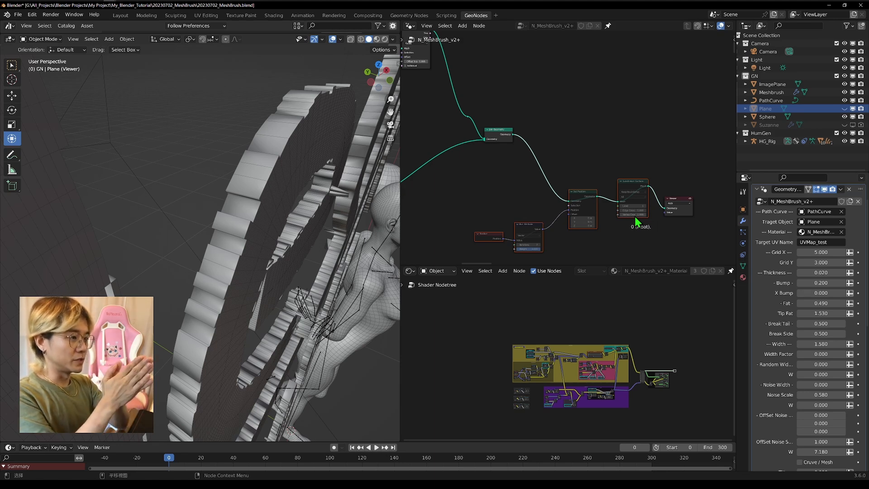
pyautogui.moveTo(470, 174); pyautogui.dragTo(636, 250)
# Insert a Merge by Distance node on the link coming out of Join Geometry
pyautogui.scroll(2, 572, 145)
pyautogui.hotkey('shift', 'a')
pyautogui.write('m')
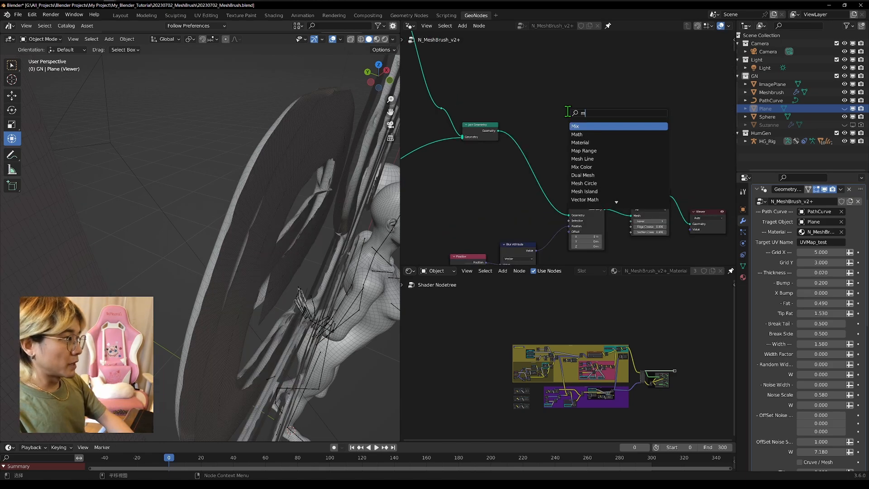
pyautogui.write(' by')
pyautogui.press('Return')
pyautogui.click(517, 138)
# Set the Merge by Distance node's distance to 0.0001 m
pyautogui.moveTo(306, 180)
pyautogui.mouseDown(button='middle')
pyautogui.moveTo(286, 165)
pyautogui.moveTo(279, 141)
pyautogui.moveTo(203, 136)
pyautogui.moveTo(196, 158)
pyautogui.moveTo(241, 167)
pyautogui.moveTo(380, 168)
pyautogui.mouseUp(button='middle')
pyautogui.moveTo(290, 199)
pyautogui.mouseDown(button='middle')
pyautogui.moveTo(275, 171)
pyautogui.moveTo(250, 183)
pyautogui.mouseUp(button='middle')
pyautogui.scroll(8, 446, 209)
pyautogui.click(458, 208)
pyautogui.click(420, 205)
pyautogui.write('0.0001')
pyautogui.press('Return')
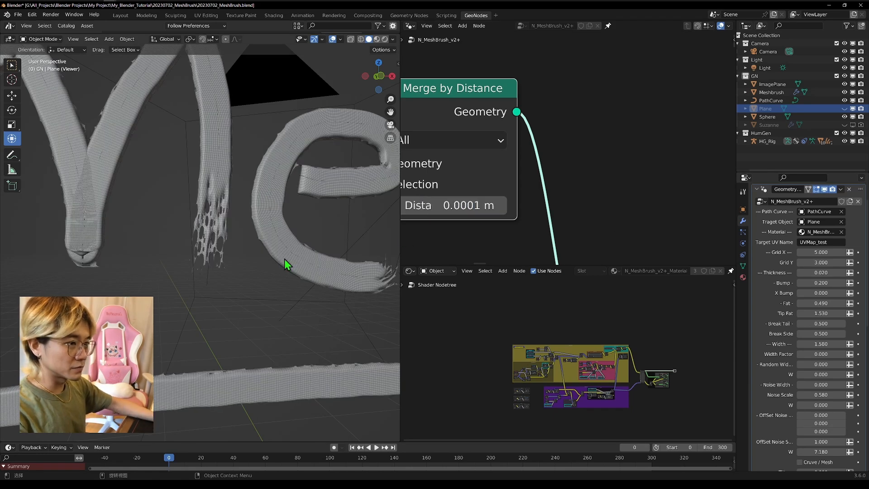
# Turn on the Face Orientation overlay and inspect which way the stroke faces point
pyautogui.click(340, 39)
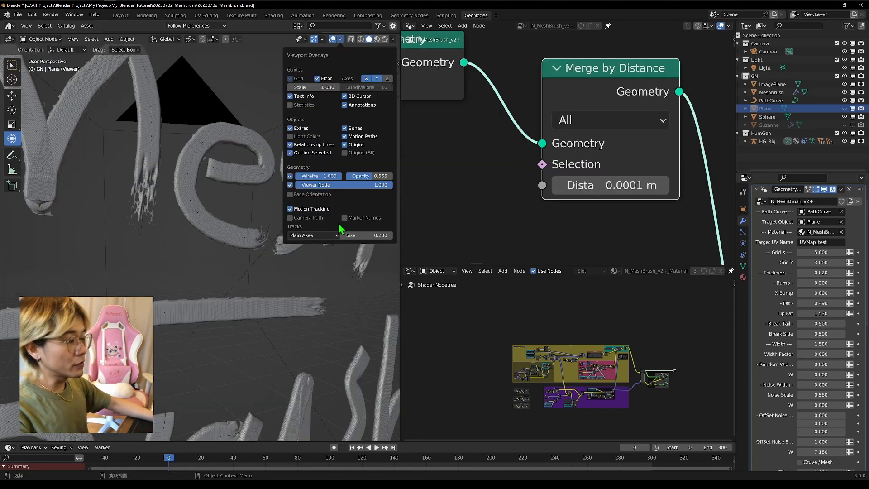
pyautogui.click(290, 194)
pyautogui.moveTo(245, 178); pyautogui.dragTo(325, 230, button='middle')
pyautogui.hotkey('shift', '`')
pyautogui.press('w')
pyautogui.press('Escape')
pyautogui.scroll(-8, 498, 207)
# Insert a Flip Faces node on the direct link from Delete Geometry to Join Geometry
pyautogui.moveTo(498, 208); pyautogui.dragTo(599, 179, button='middle')
pyautogui.hotkey('shift', 'a')
pyautogui.write('ffa')
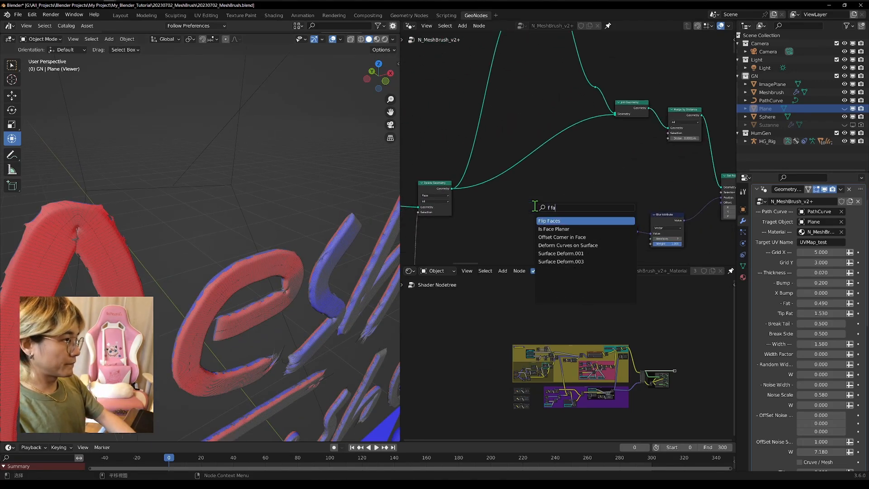
pyautogui.press('Return')
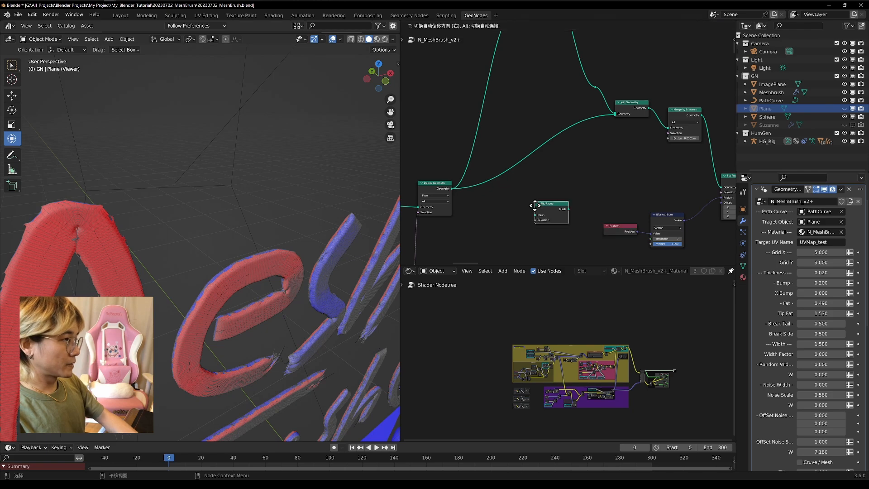
pyautogui.click(552, 216)
pyautogui.scroll(4, 550, 210)
pyautogui.moveTo(554, 217); pyautogui.dragTo(544, 152)
# Check the face orientation around the strokes, and hide the viewport overlays
pyautogui.moveTo(224, 298); pyautogui.dragTo(291, 287, button='middle')
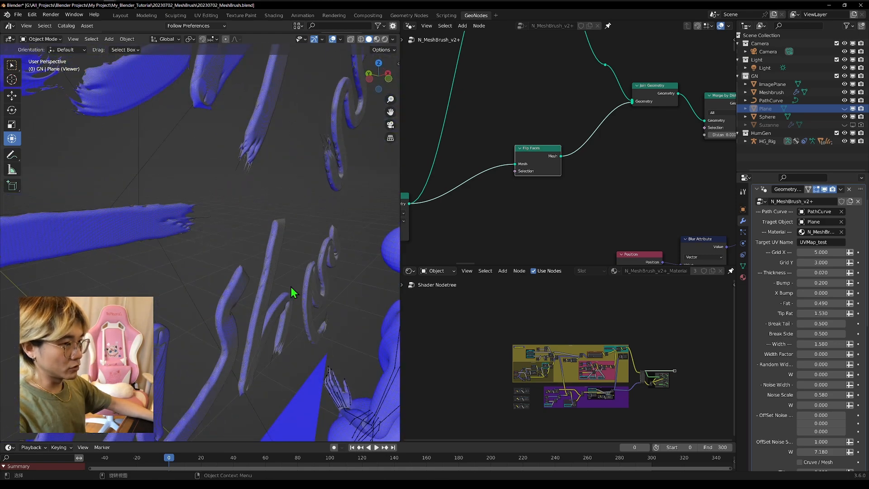
pyautogui.moveTo(210, 203)
pyautogui.mouseDown(button='middle')
pyautogui.moveTo(163, 206)
pyautogui.moveTo(283, 194)
pyautogui.mouseUp(button='middle')
pyautogui.scroll(2, 211, 210)
pyautogui.hotkey('alt', 'shift', 'z')
pyautogui.scroll(-5, 212, 209)
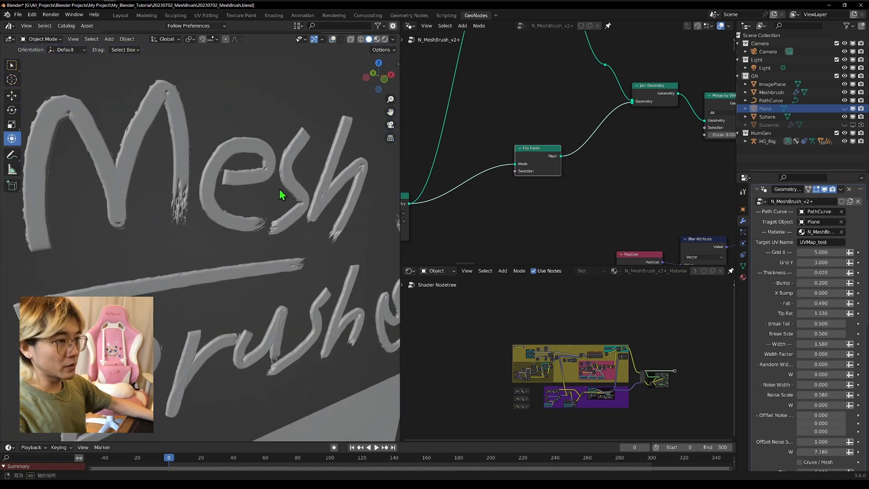
# Examine the Extrude Mesh node's Offset Scale and the thickness it gives the lettering
pyautogui.scroll(-6, 525, 176)
pyautogui.moveTo(545, 171); pyautogui.dragTo(566, 220, button='middle')
pyautogui.scroll(8, 566, 219)
pyautogui.moveTo(565, 219); pyautogui.dragTo(620, 262, button='middle')
pyautogui.scroll(2, 593, 230)
pyautogui.scroll(4, 593, 230)
pyautogui.scroll(-4, 566, 226)
pyautogui.doubleClick(526, 185)
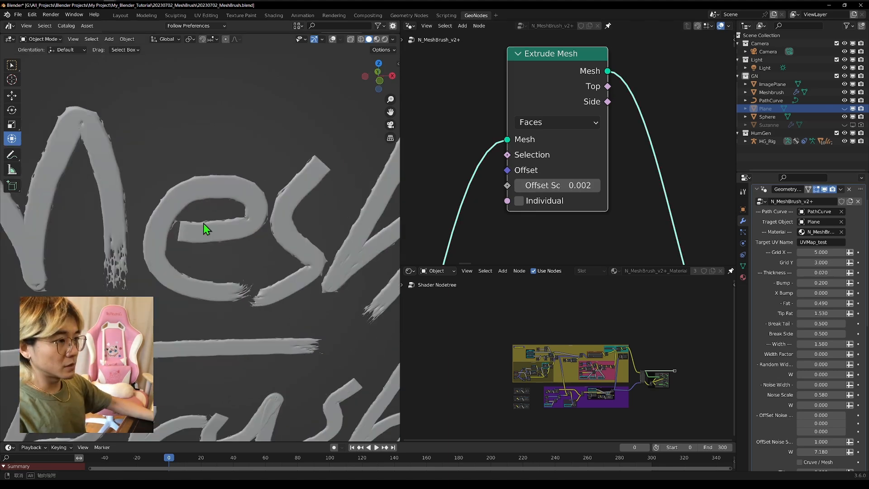
pyautogui.moveTo(202, 223); pyautogui.dragTo(180, 211, button='middle')
pyautogui.moveTo(311, 189); pyautogui.dragTo(248, 198, button='middle')
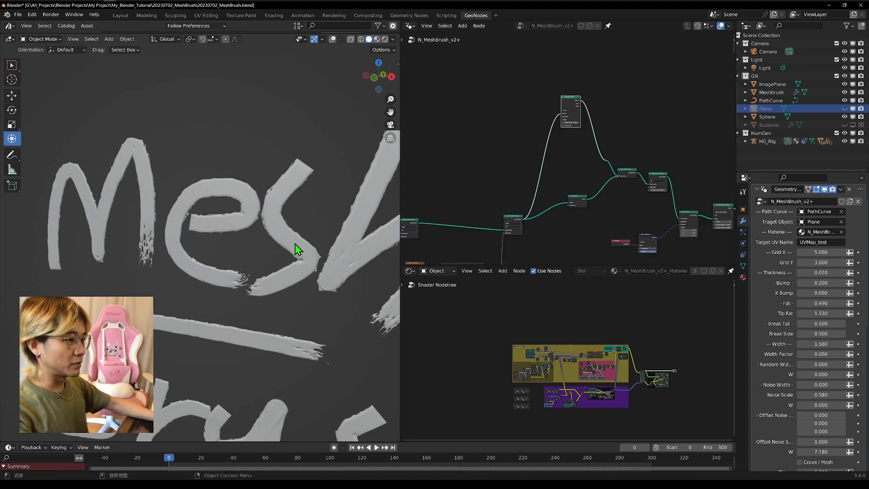
pyautogui.moveTo(295, 249)
pyautogui.mouseDown(button='middle')
pyautogui.moveTo(262, 262)
pyautogui.moveTo(281, 252)
pyautogui.mouseUp(button='middle')
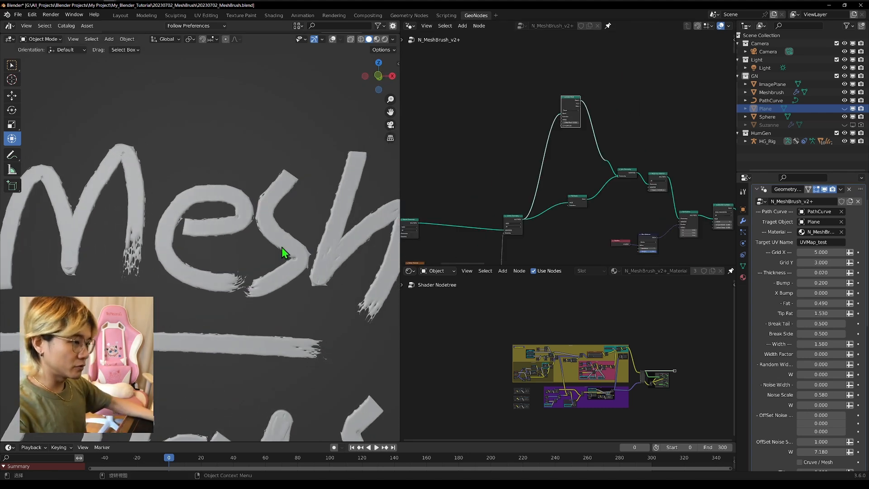
# Locate where the CF attribute is stored, and duplicate its Named Attribute node to a spot beside Extrude Mesh
pyautogui.scroll(5, 565, 129)
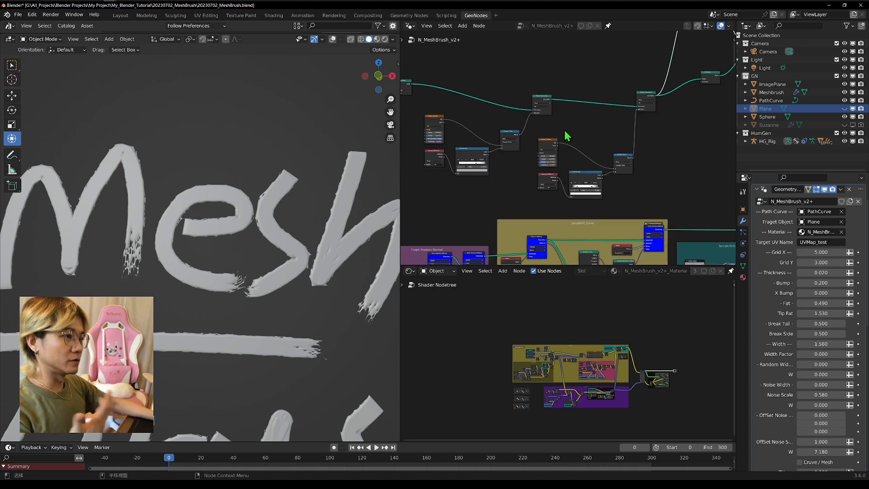
pyautogui.moveTo(396, 245); pyautogui.dragTo(12, 251, button='middle')
pyautogui.scroll(6, 407, 97)
pyautogui.moveTo(407, 97); pyautogui.dragTo(686, 207, button='middle')
pyautogui.scroll(2, 561, 159)
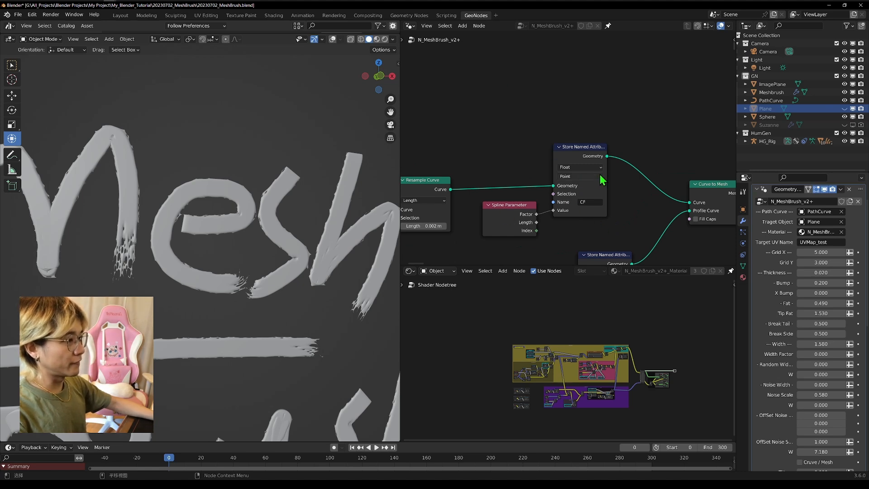
pyautogui.scroll(-3, 647, 112)
pyautogui.moveTo(648, 112); pyautogui.dragTo(488, 203, button='middle')
pyautogui.hotkey('shift', 'd')
pyautogui.click(583, 59)
pyautogui.moveTo(601, 75); pyautogui.dragTo(501, 195, button='middle')
pyautogui.moveTo(466, 180); pyautogui.dragTo(627, 98)
pyautogui.moveTo(628, 104); pyautogui.dragTo(469, 186, button='middle')
pyautogui.moveTo(471, 186); pyautogui.dragTo(549, 146)
# Add a Math node above Extrude Mesh and connect the CF attribute to its first value
pyautogui.scroll(4, 551, 154)
pyautogui.scroll(2, 552, 159)
pyautogui.hotkey('shift', 'a')
pyautogui.write('mat')
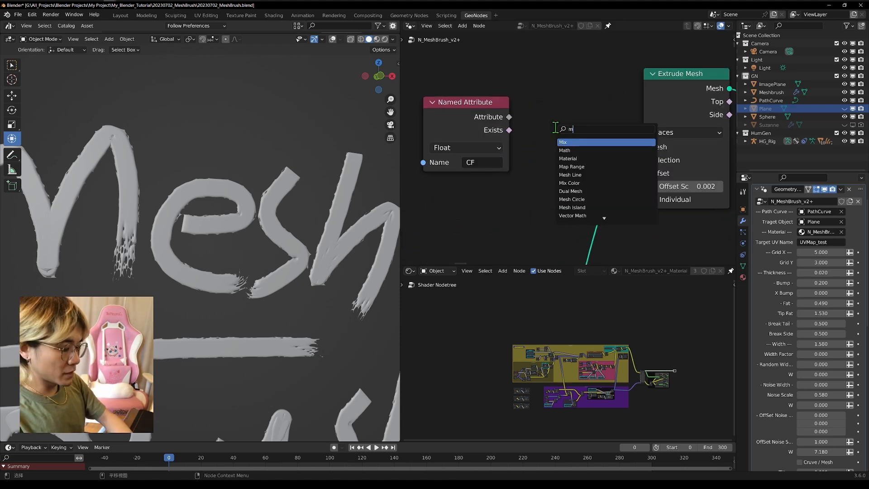
pyautogui.press('Return')
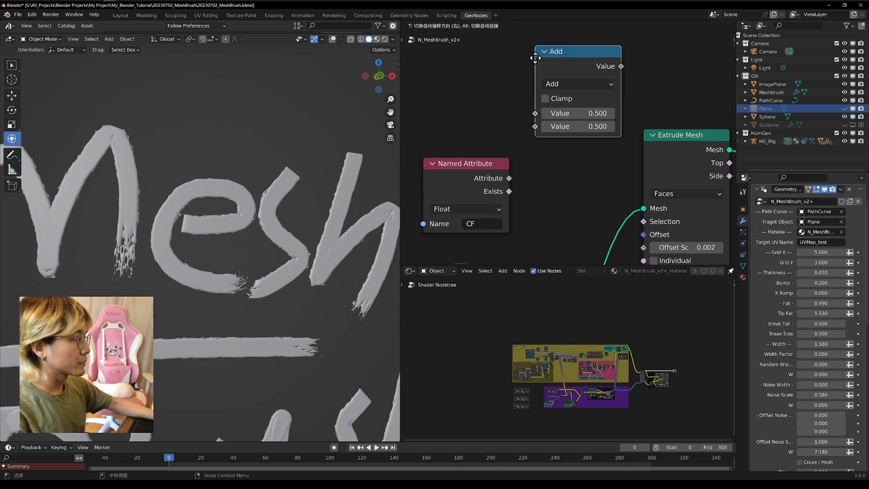
pyautogui.click(525, 75)
pyautogui.scroll(3, 568, 156)
pyautogui.moveTo(493, 186); pyautogui.dragTo(540, 91)
pyautogui.moveTo(452, 170); pyautogui.dragTo(432, 159)
# Switch the Math node to Multiply with a second value of 0.002
pyautogui.click(588, 62)
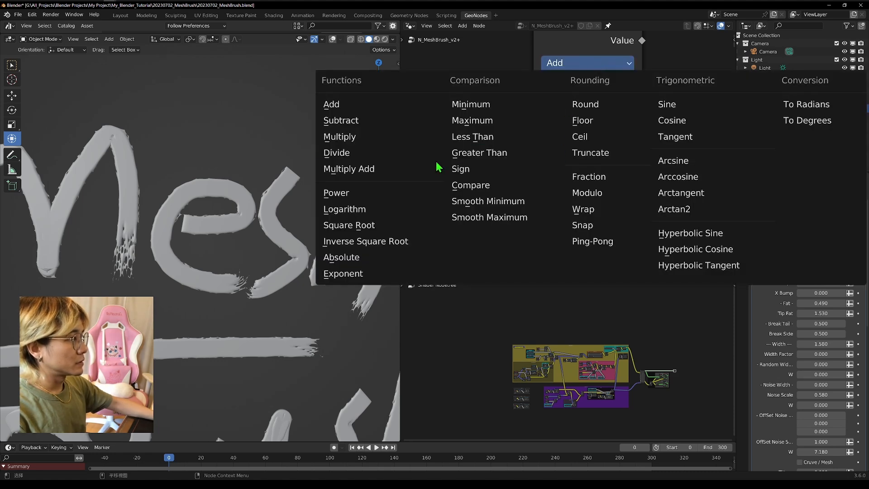
pyautogui.click(362, 145)
pyautogui.click(599, 114)
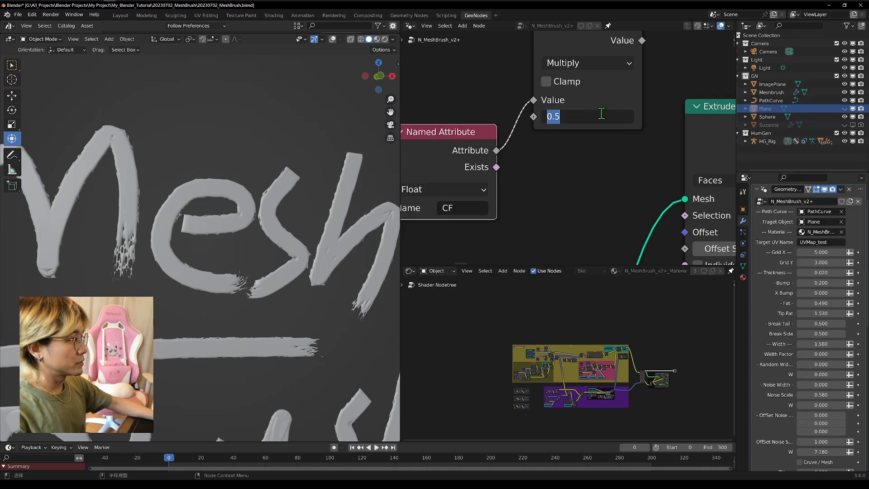
pyautogui.moveTo(599, 114); pyautogui.dragTo(520, 62, button='middle')
pyautogui.write('0.001')
pyautogui.press('BackSpace')
pyautogui.write('2')
pyautogui.press('Return')
# Connect the Multiply result to Extrude Mesh's Offset Scale
pyautogui.scroll(-1, 471, 155)
pyautogui.moveTo(469, 155); pyautogui.dragTo(479, 222, button='middle')
pyautogui.click(575, 88)
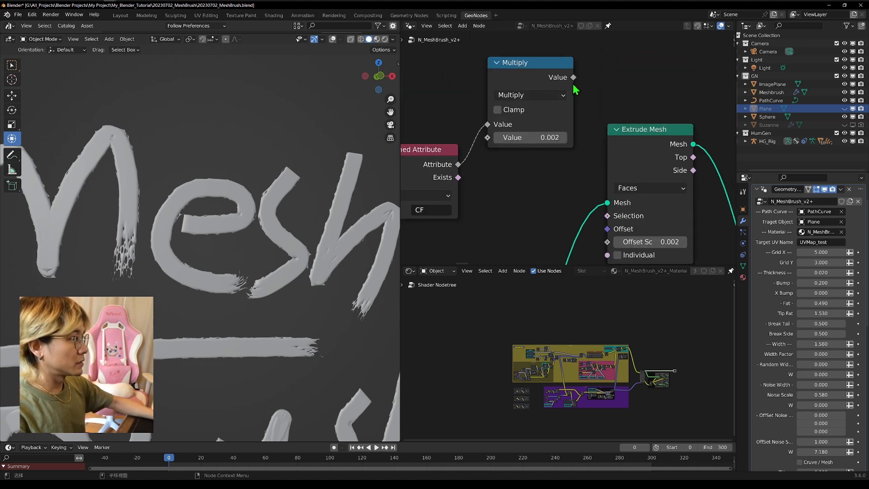
pyautogui.moveTo(573, 78); pyautogui.dragTo(605, 231)
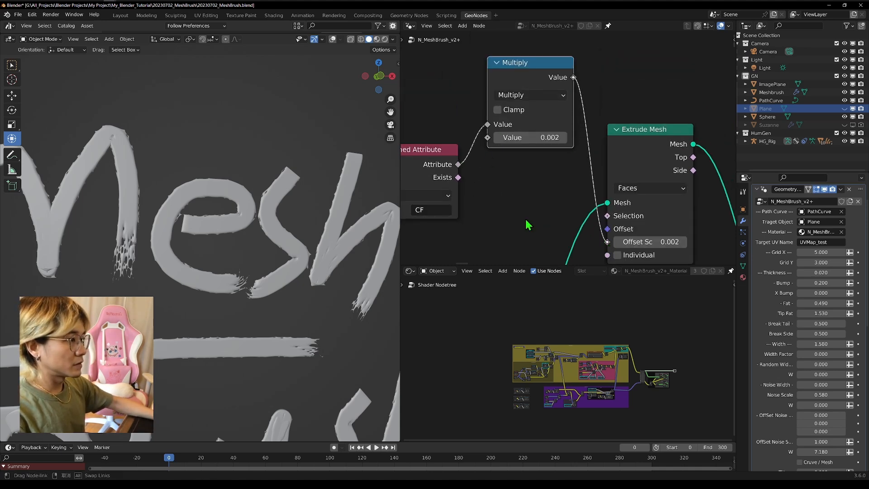
pyautogui.moveTo(561, 254); pyautogui.dragTo(561, 253)
# Insert a Color Ramp between the CF attribute and Multiply, running from white at 0 to black at 1
pyautogui.scroll(2, 453, 158)
pyautogui.hotkey('shift', 'a')
pyautogui.write('ram')
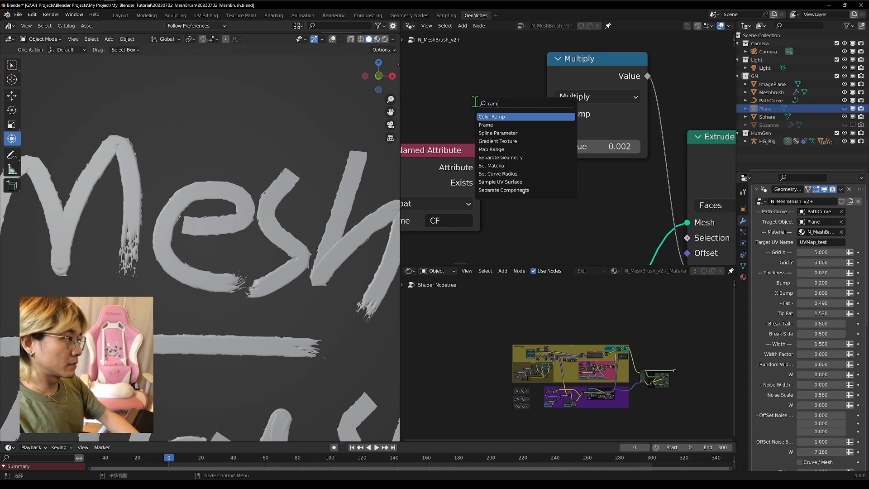
pyautogui.click(491, 142)
pyautogui.click(542, 181)
pyautogui.scroll(-1, 543, 181)
pyautogui.moveTo(505, 165)
pyautogui.mouseDown()
pyautogui.moveTo(580, 164)
pyautogui.moveTo(502, 165)
pyautogui.mouseUp()
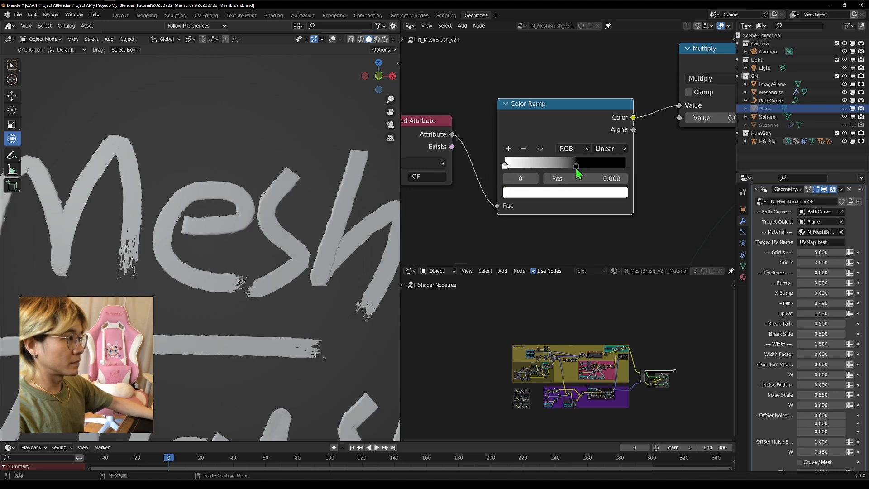
# Change the Multiply node to Multiply Add with an addend of 0.002
pyautogui.scroll(2, 670, 177)
pyautogui.click(601, 117)
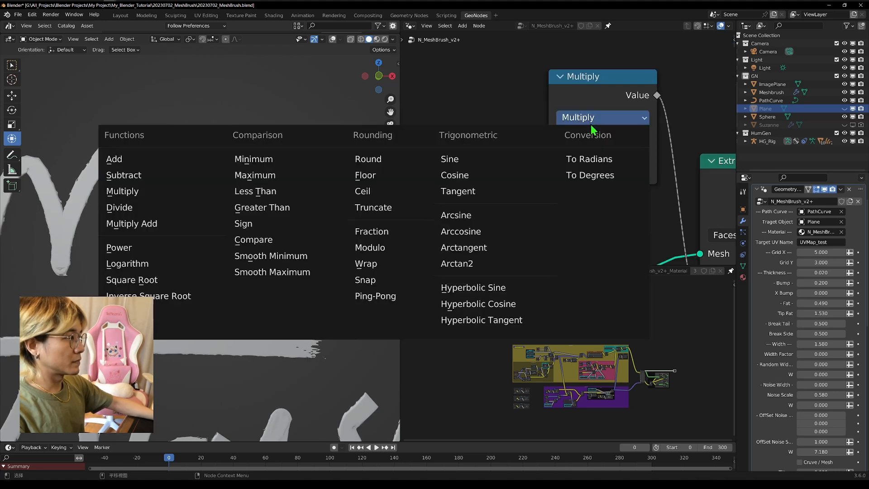
pyautogui.click(169, 224)
pyautogui.click(607, 173)
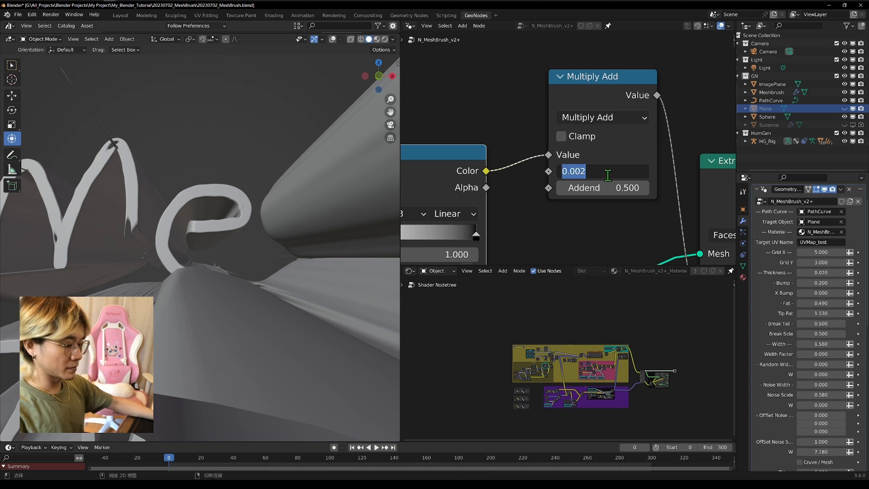
pyautogui.write('0.002')
pyautogui.press('Return')
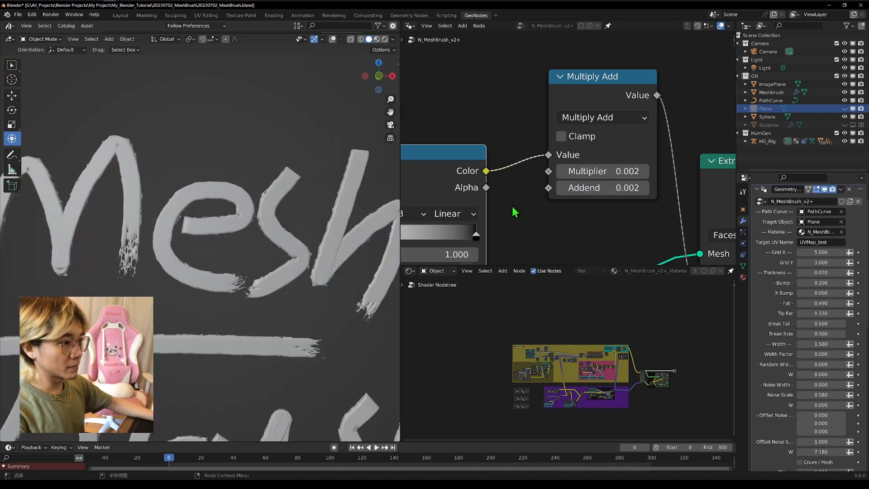
# Set the Multiply Add multiplier to 0.005 and inspect the stroke thickness up close
pyautogui.moveTo(149, 275)
pyautogui.mouseDown(button='middle')
pyautogui.moveTo(195, 172)
pyautogui.moveTo(226, 195)
pyautogui.mouseUp(button='middle')
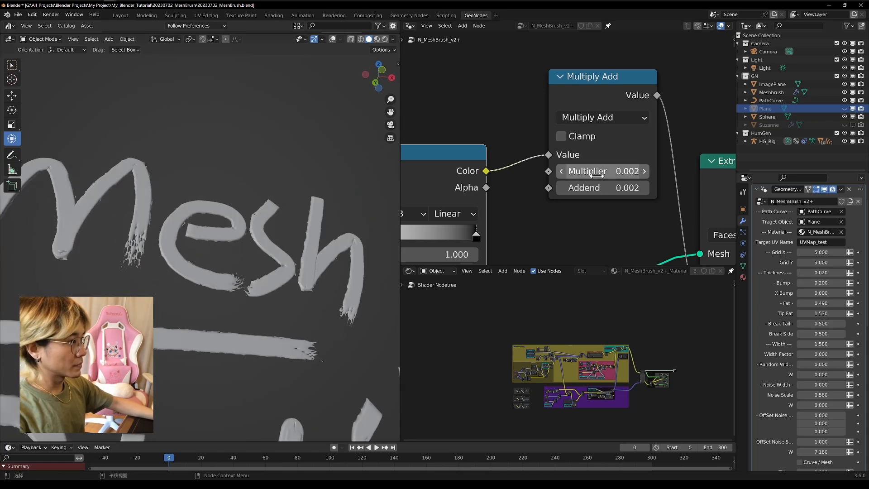
pyautogui.click(577, 171)
pyautogui.write('0.005')
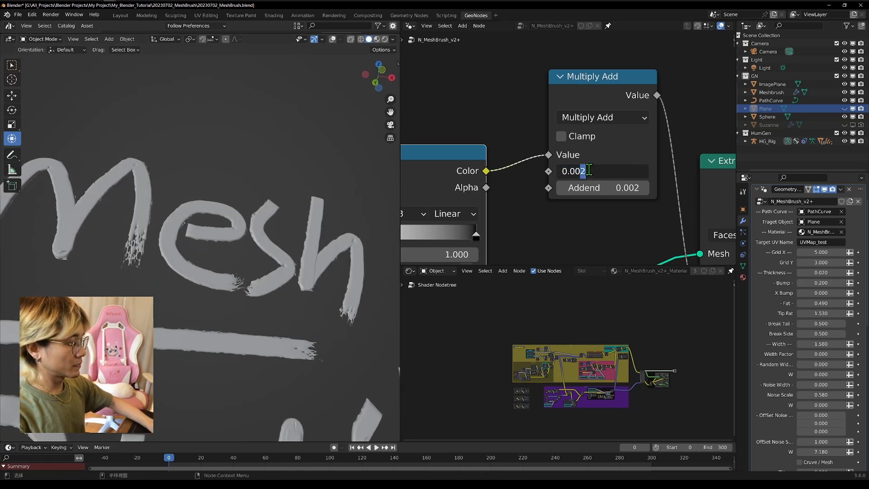
pyautogui.press('Return')
pyautogui.moveTo(256, 258); pyautogui.dragTo(252, 204, button='middle')
pyautogui.scroll(-10, 252, 203)
pyautogui.scroll(10, 252, 204)
pyautogui.hotkey('shift', '`')
pyautogui.press('w')
pyautogui.click(242, 210)
pyautogui.moveTo(308, 236); pyautogui.dragTo(293, 257, button='middle')
# Compress the CF Color Ramp, moving the black stop to about 0.080 and the white stop to 0.029
pyautogui.moveTo(475, 229); pyautogui.dragTo(640, 188, button='middle')
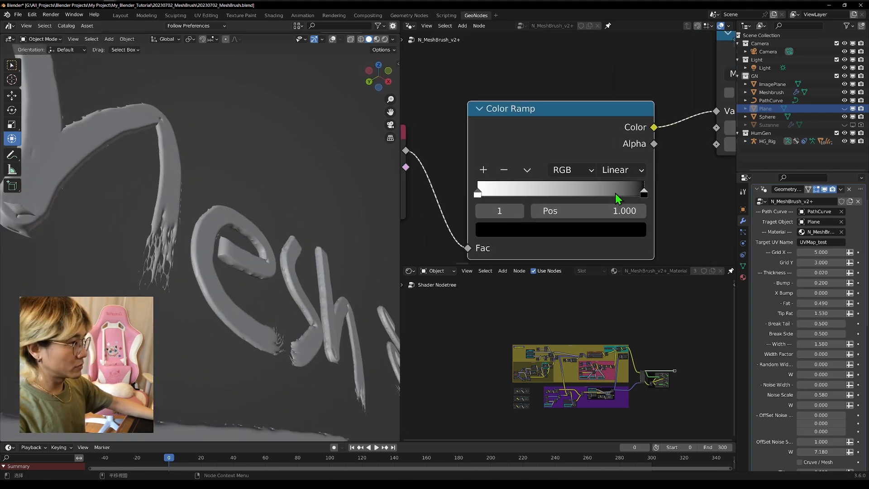
pyautogui.moveTo(493, 191); pyautogui.dragTo(488, 193)
pyautogui.moveTo(344, 236)
pyautogui.mouseDown(button='middle')
pyautogui.moveTo(178, 316)
pyautogui.moveTo(189, 315)
pyautogui.mouseUp(button='middle')
pyautogui.moveTo(252, 244); pyautogui.dragTo(333, 154, button='middle')
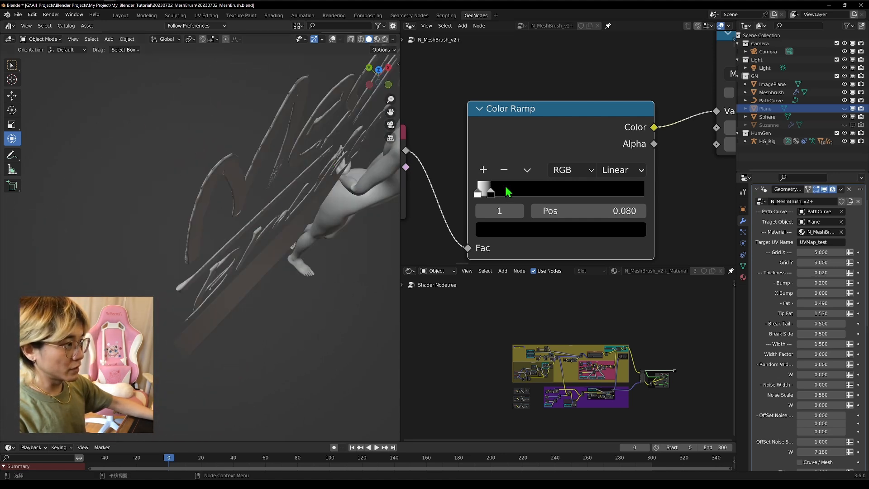
pyautogui.moveTo(485, 194); pyautogui.dragTo(483, 195)
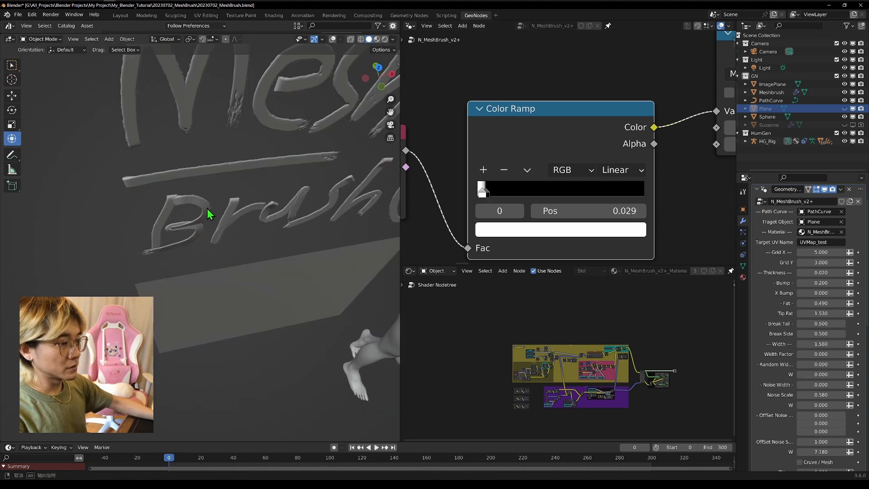
pyautogui.moveTo(210, 213); pyautogui.dragTo(215, 246, button='middle')
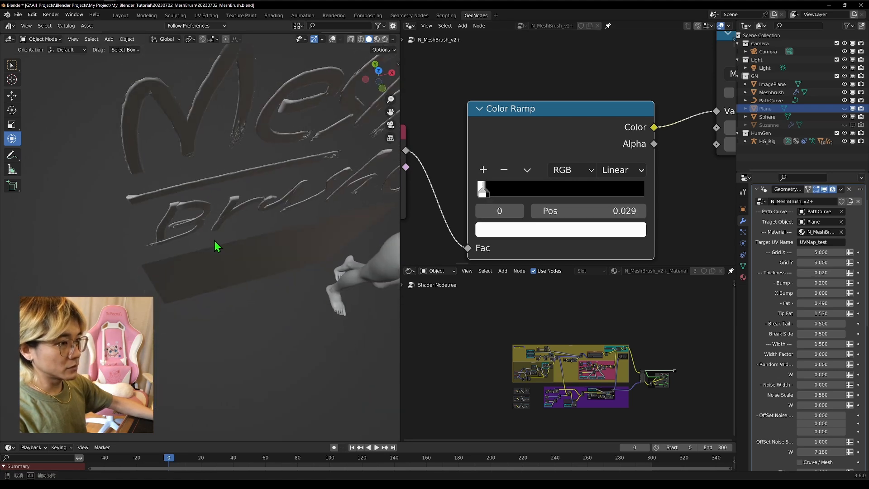
# Duplicate the Named Attribute and Color Ramp that feed Delete Geometry's noise comparison, and bring the copies toward Extrude Mesh
pyautogui.scroll(-5, 555, 179)
pyautogui.scroll(-5, 552, 175)
pyautogui.moveTo(552, 176); pyautogui.dragTo(590, 38, button='middle')
pyautogui.moveTo(456, 177); pyautogui.dragTo(563, 61, button='middle')
pyautogui.moveTo(489, 175); pyautogui.dragTo(594, 214)
pyautogui.moveTo(600, 167); pyautogui.dragTo(544, 259, button='middle')
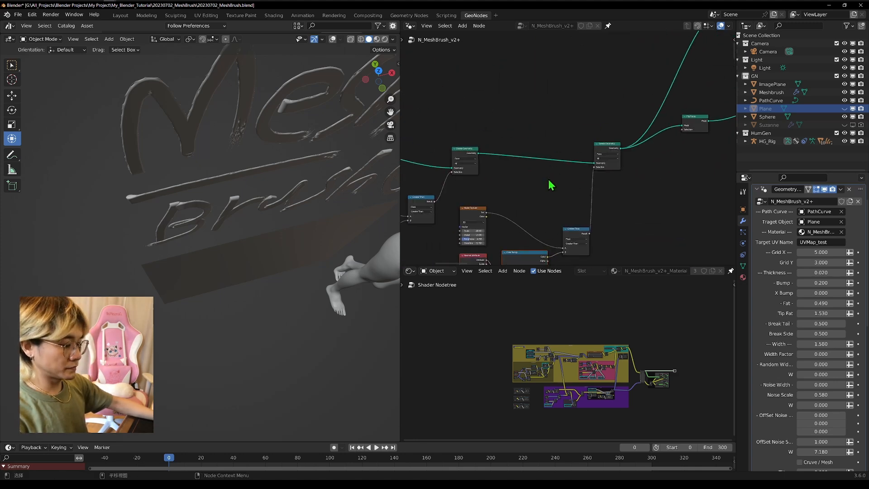
pyautogui.moveTo(550, 181); pyautogui.dragTo(555, 147, button='middle')
pyautogui.hotkey('shift', 'd')
pyautogui.click(559, 77)
pyautogui.moveTo(567, 75); pyautogui.dragTo(533, 211, button='middle')
pyautogui.moveTo(519, 197); pyautogui.dragTo(599, 140)
# Arrange the CF thickness nodes and place the copied PF attribute and Color Ramp below them
pyautogui.moveTo(578, 144); pyautogui.dragTo(468, 203, button='middle')
pyautogui.scroll(3, 505, 181)
pyautogui.moveTo(437, 129); pyautogui.dragTo(422, 75)
pyautogui.moveTo(561, 119); pyautogui.dragTo(503, 68)
pyautogui.moveTo(482, 139); pyautogui.dragTo(527, 148, button='middle')
pyautogui.moveTo(435, 196); pyautogui.dragTo(485, 156)
# Duplicate the Multiply Add node, change the copy to Add and insert it before Extrude Mesh's Offset Scale
pyautogui.click(555, 84)
pyautogui.hotkey('shift', 'd')
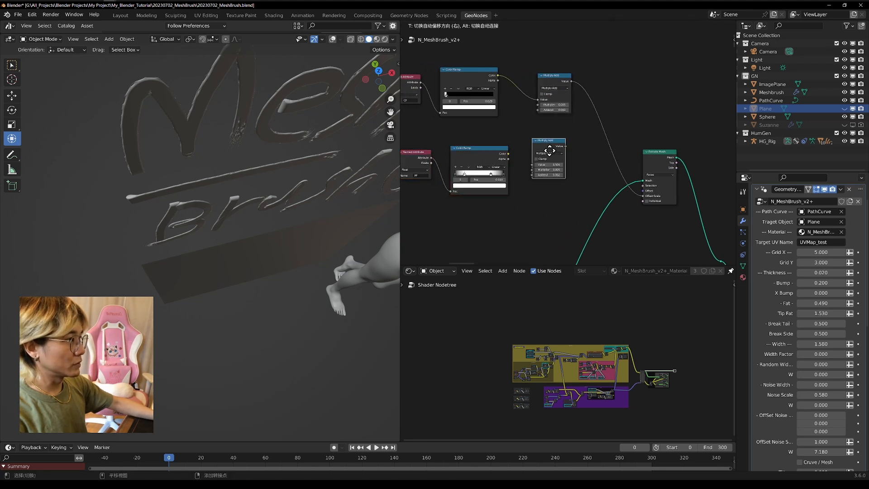
pyautogui.click(549, 159)
pyautogui.click(549, 161)
pyautogui.click(548, 160)
pyautogui.click(547, 161)
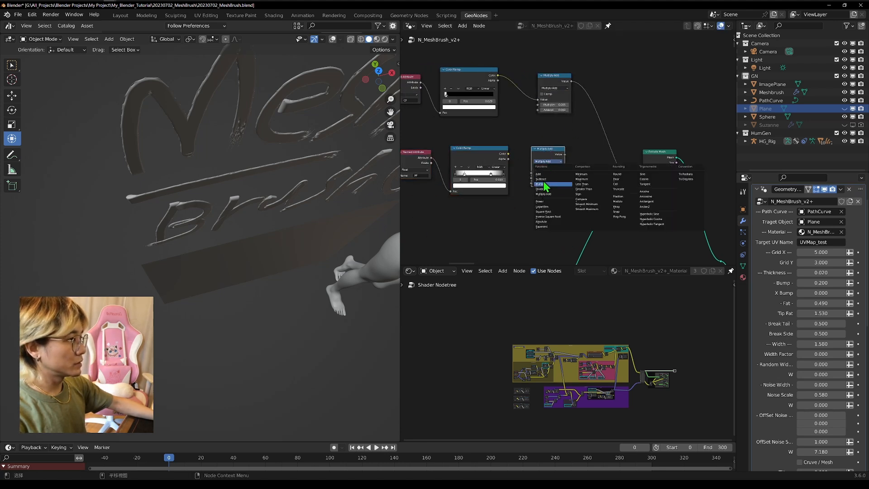
pyautogui.click(541, 173)
pyautogui.scroll(2, 531, 165)
pyautogui.moveTo(555, 142); pyautogui.dragTo(630, 92)
# Duplicate Multiply Add again, feed it from the PF Color Ramp and connect its result to Add's second value
pyautogui.click(549, 65)
pyautogui.hotkey('shift', 'd')
pyautogui.click(546, 132)
pyautogui.moveTo(493, 155); pyautogui.dragTo(521, 156)
pyautogui.moveTo(563, 132); pyautogui.dragTo(597, 137)
# Inspect the thickness of the stroke edges up close in the viewport
pyautogui.moveTo(289, 203); pyautogui.dragTo(271, 150, button='middle')
pyautogui.hotkey('shift', '`')
pyautogui.press('w')
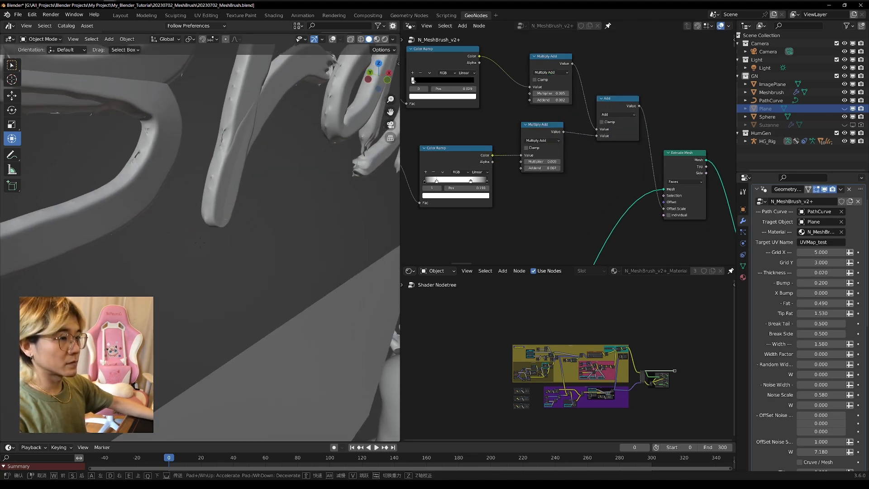
pyautogui.press('s')
pyautogui.click(231, 248)
# Invert the PF Color Ramp to white outer stops and black inner stops, with stop 2 at 0.739, and review the strokes
pyautogui.scroll(3, 437, 180)
pyautogui.moveTo(438, 180); pyautogui.dragTo(534, 207, button='middle')
pyautogui.click(560, 168)
pyautogui.click(511, 222)
pyautogui.click(534, 235)
pyautogui.moveTo(595, 137); pyautogui.dragTo(593, 89)
pyautogui.click(619, 210)
pyautogui.click(608, 235)
pyautogui.moveTo(593, 141); pyautogui.dragTo(596, 170)
pyautogui.click(529, 211)
pyautogui.click(543, 234)
pyautogui.click(592, 210)
pyautogui.click(564, 235)
pyautogui.moveTo(282, 138)
pyautogui.mouseDown(button='middle')
pyautogui.moveTo(282, 125)
pyautogui.moveTo(218, 435)
pyautogui.mouseUp(button='middle')
pyautogui.moveTo(283, 215); pyautogui.dragTo(341, 242, button='middle')
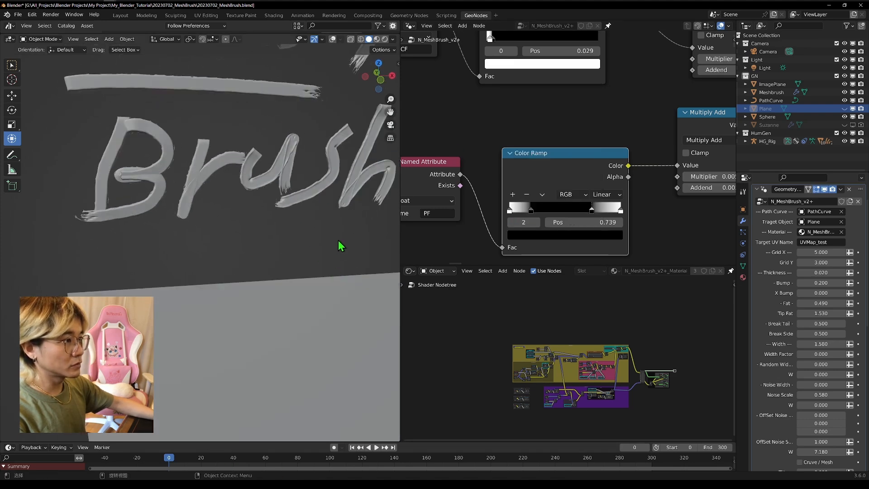
# Move stop 1 of the PF Color Ramp to 0.244 and review the strokes up close and from a distance
pyautogui.press('KP_0')
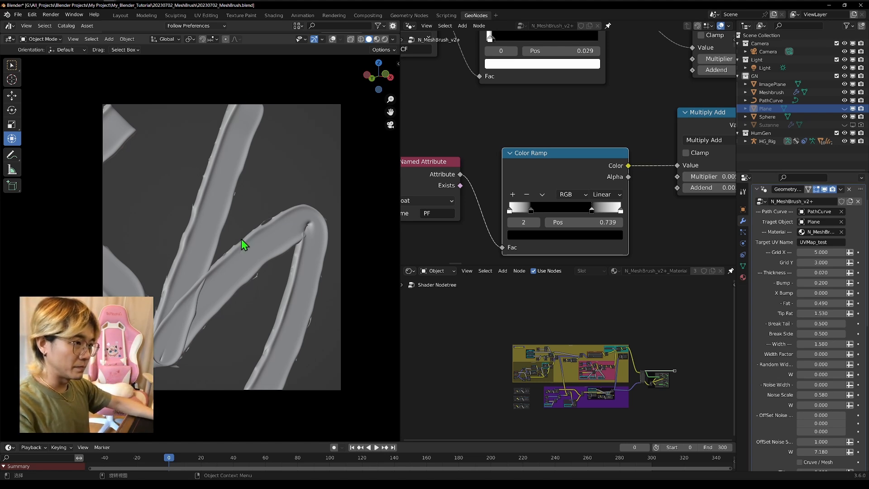
pyautogui.moveTo(530, 210); pyautogui.dragTo(537, 211)
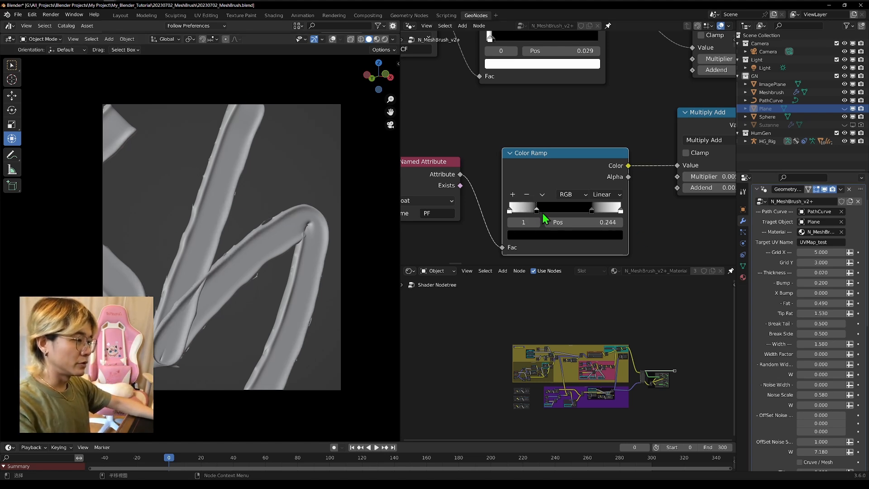
pyautogui.scroll(-6, 469, 207)
pyautogui.moveTo(550, 146); pyautogui.dragTo(550, 197, button='middle')
pyautogui.moveTo(277, 233)
pyautogui.mouseDown(button='middle')
pyautogui.moveTo(222, 233)
pyautogui.moveTo(259, 234)
pyautogui.mouseUp(button='middle')
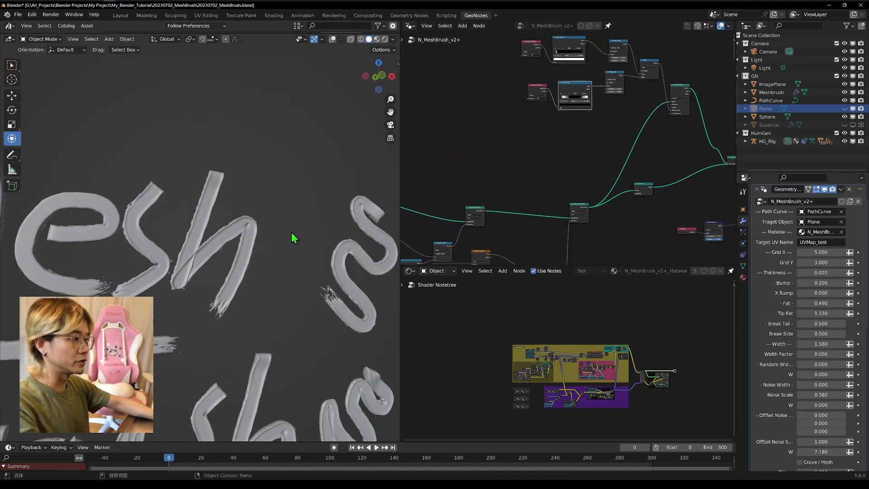
pyautogui.moveTo(330, 249); pyautogui.dragTo(291, 226, button='middle')
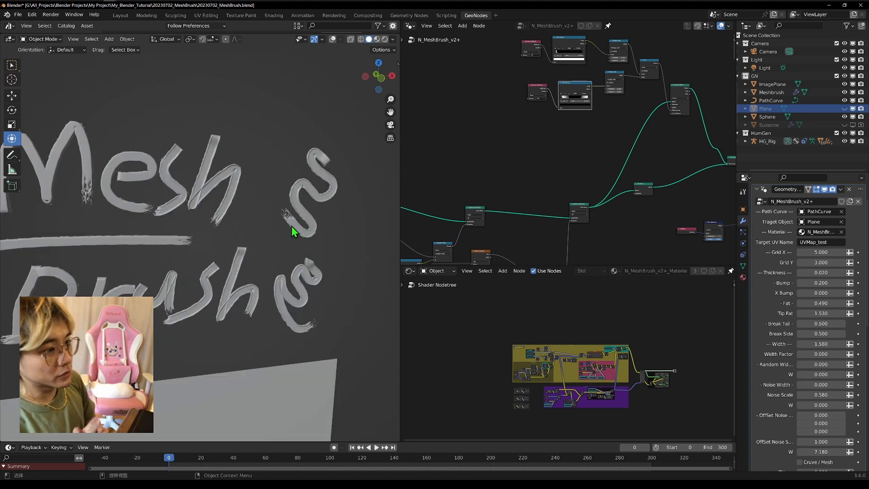
pyautogui.hotkey('shift', '`')
pyautogui.press('w')
pyautogui.click(200, 243)
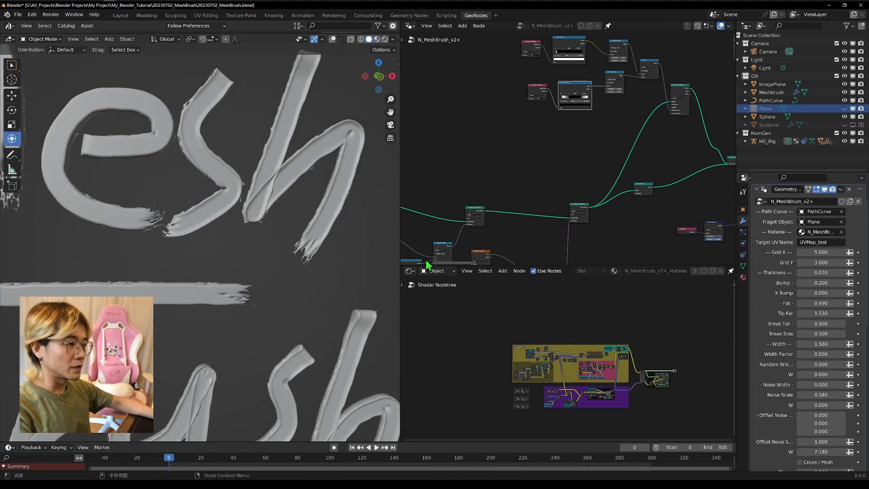
# Enlarge the shader editor and bring up the material's purple Brush Hair frame
pyautogui.scroll(-5, 522, 182)
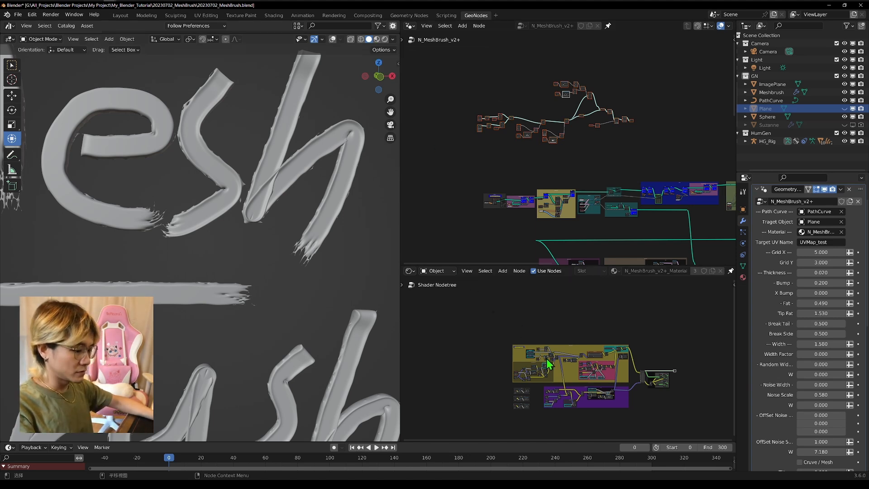
pyautogui.rightClick(542, 337)
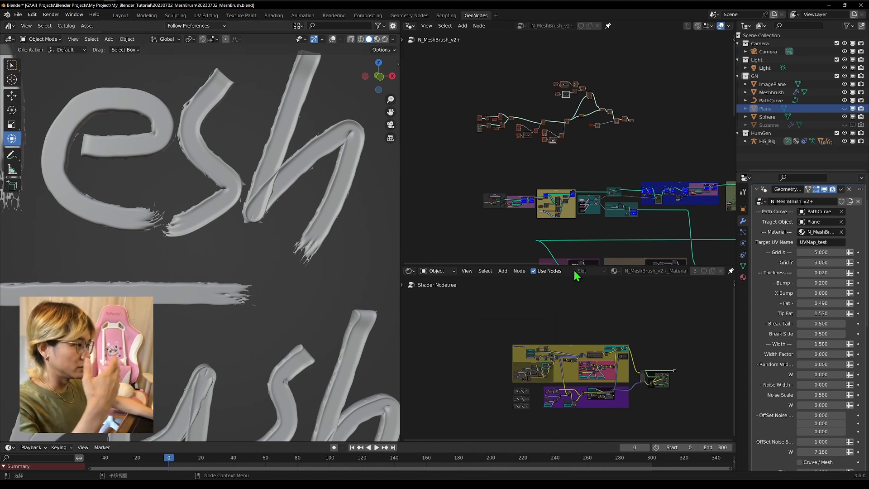
pyautogui.moveTo(573, 265); pyautogui.dragTo(573, 166)
pyautogui.scroll(6, 530, 280)
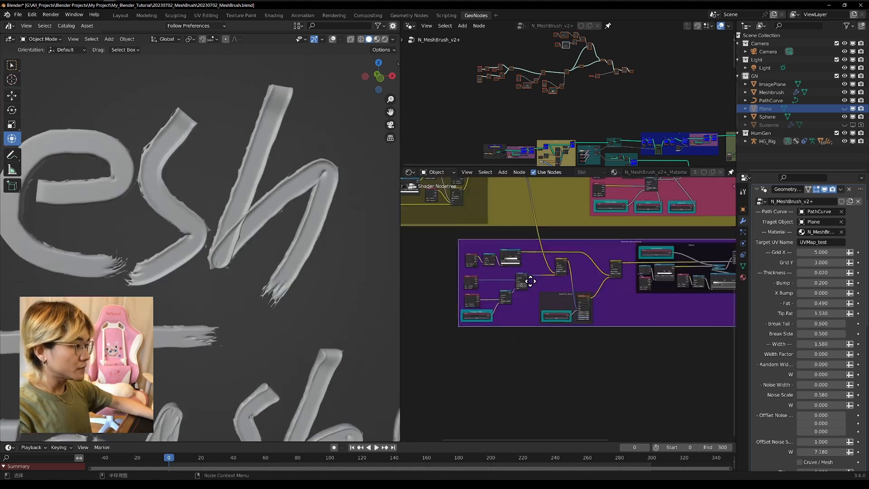
# Review the CF and PF Spline Parameter and Store Named Attribute pairs before Curve to Mesh, selecting each pair in turn
pyautogui.scroll(5, 531, 101)
pyautogui.scroll(5, 586, 115)
pyautogui.moveTo(485, 40); pyautogui.dragTo(578, 120)
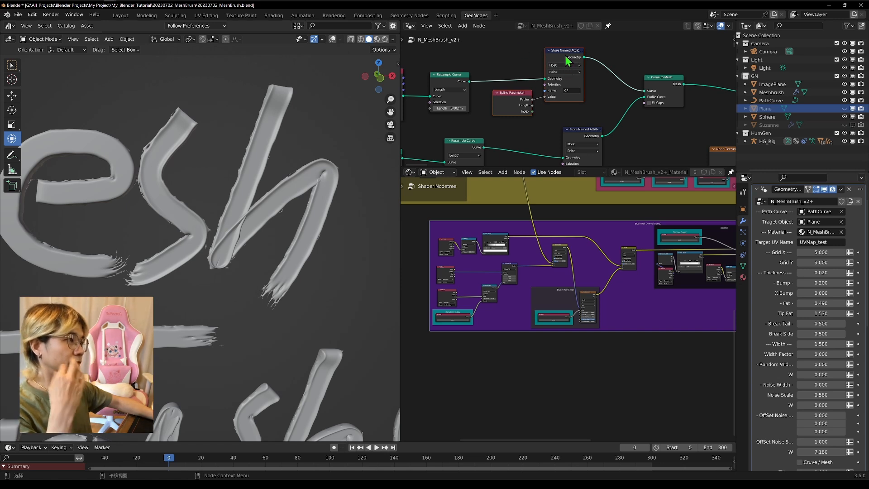
pyautogui.scroll(-5, 565, 56)
pyautogui.moveTo(518, 79); pyautogui.dragTo(596, 174)
pyautogui.moveTo(576, 93); pyautogui.dragTo(569, 107)
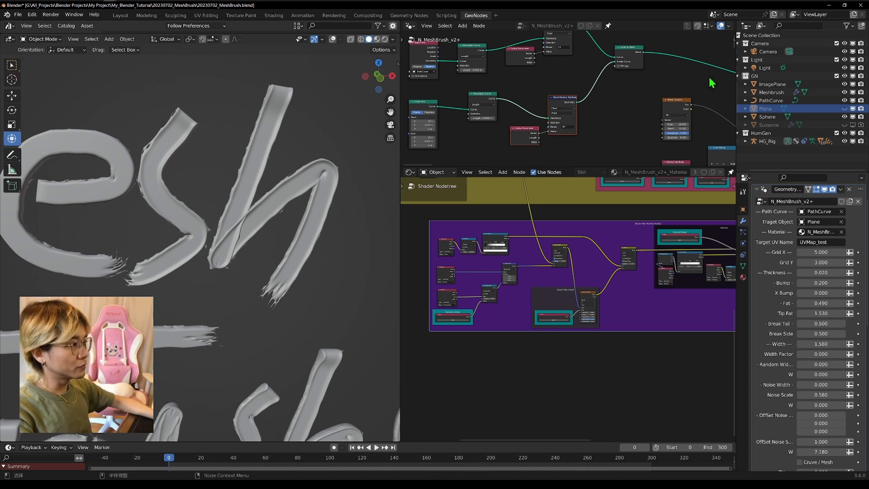
pyautogui.scroll(-3, 535, 137)
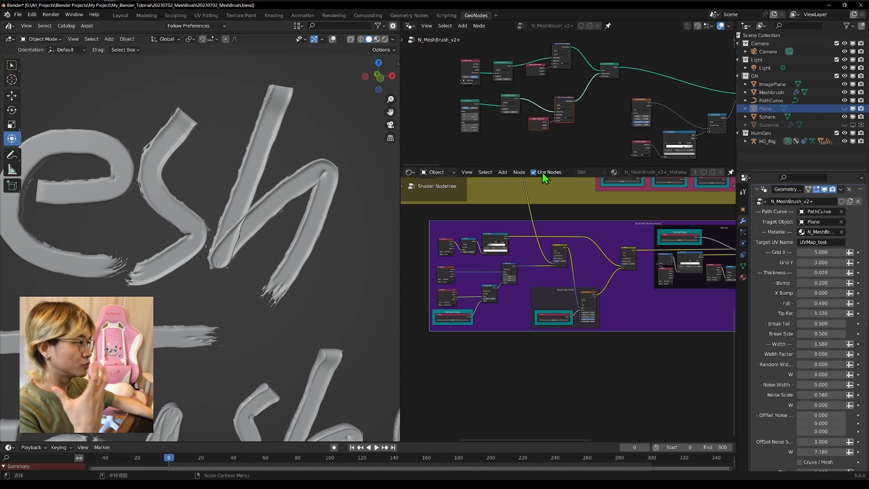
pyautogui.scroll(-2, 554, 135)
pyautogui.scroll(-1, 556, 132)
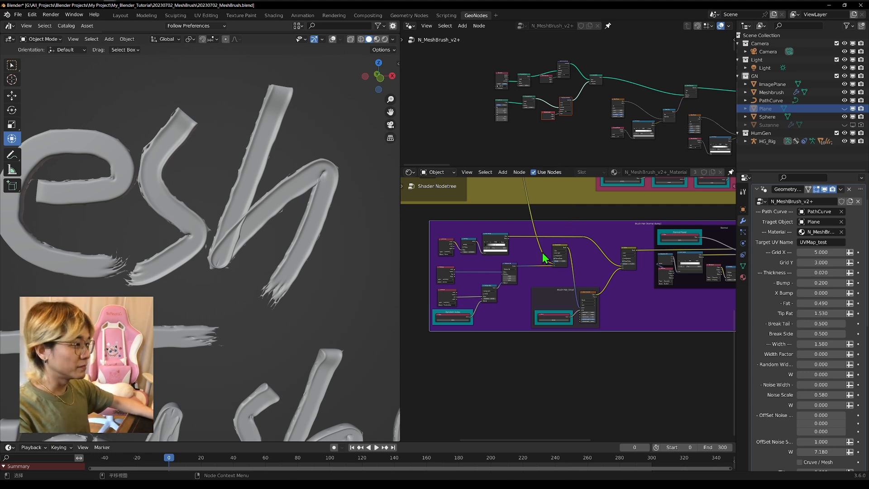
# Find the UV frame in the full node tree and examine how BrushUV is built from Factor and Profile_Factor
pyautogui.scroll(2, 549, 262)
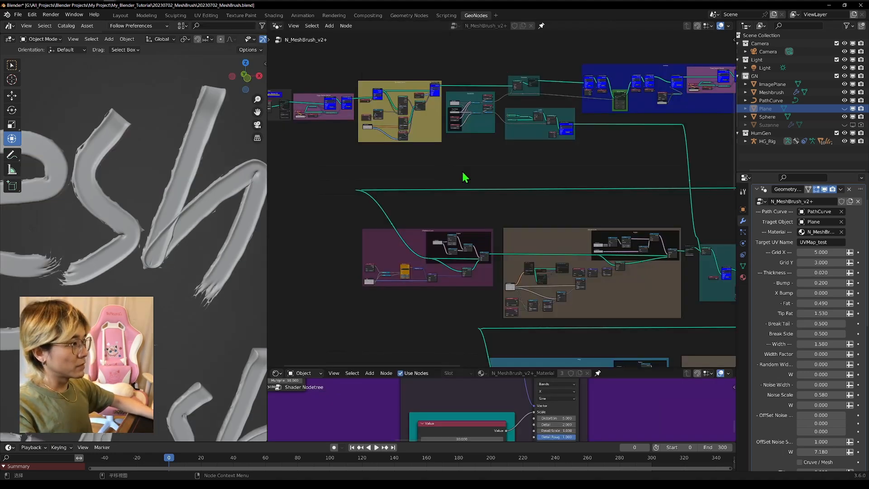
pyautogui.scroll(1, 409, 106)
pyautogui.moveTo(552, 167); pyautogui.dragTo(269, 110, button='middle')
pyautogui.scroll(6, 466, 196)
pyautogui.moveTo(577, 239); pyautogui.dragTo(376, 195, button='middle')
pyautogui.moveTo(495, 187); pyautogui.dragTo(318, 192, button='middle')
pyautogui.moveTo(531, 150)
pyautogui.mouseDown()
pyautogui.moveTo(528, 162)
pyautogui.moveTo(543, 151)
pyautogui.mouseUp()
pyautogui.scroll(4, 562, 199)
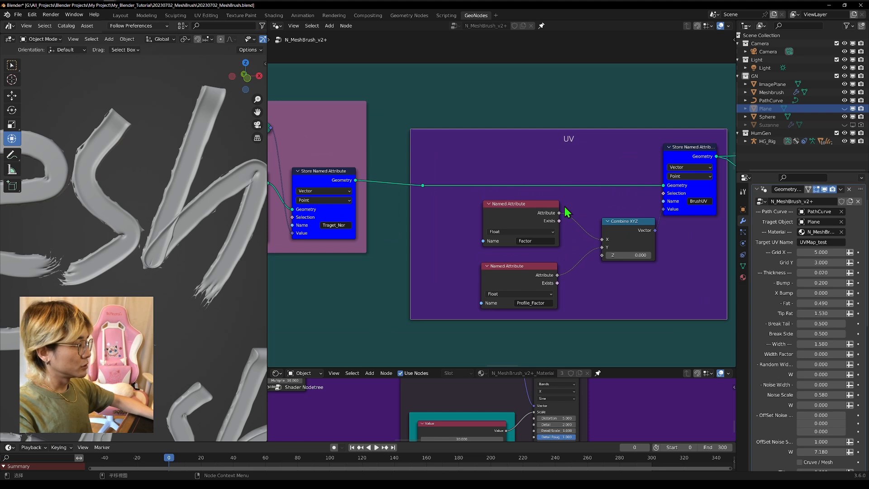
pyautogui.press('KP_Decimal')
pyautogui.moveTo(438, 202); pyautogui.dragTo(437, 194)
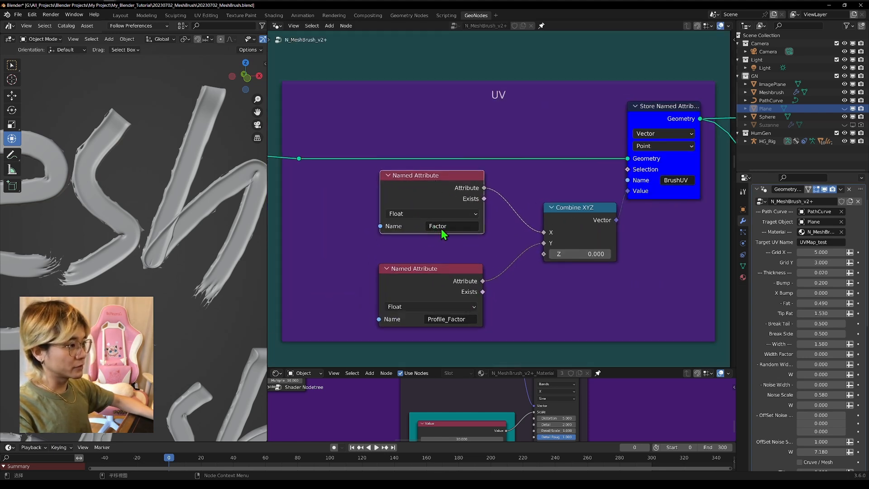
# Compare the rebuilt tree with the original setup, return to the UV frame and move Combine XYZ closer to the Named Attribute nodes
pyautogui.scroll(-8, 436, 101)
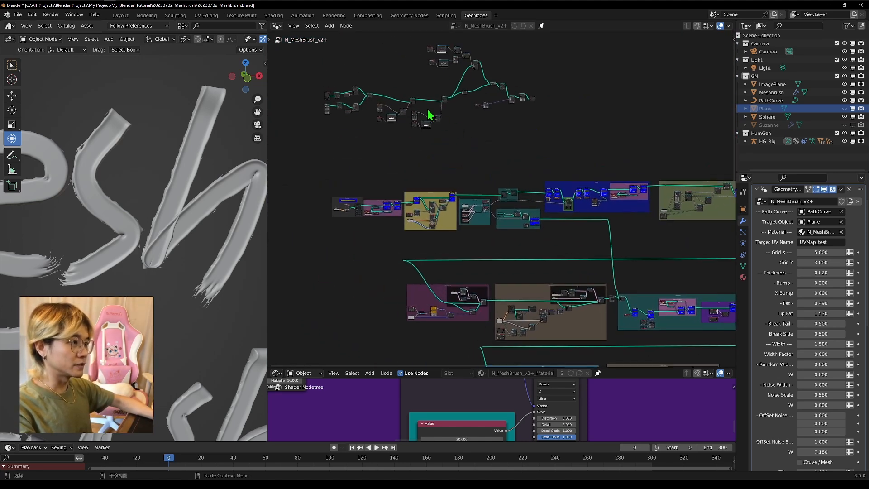
pyautogui.scroll(8, 491, 196)
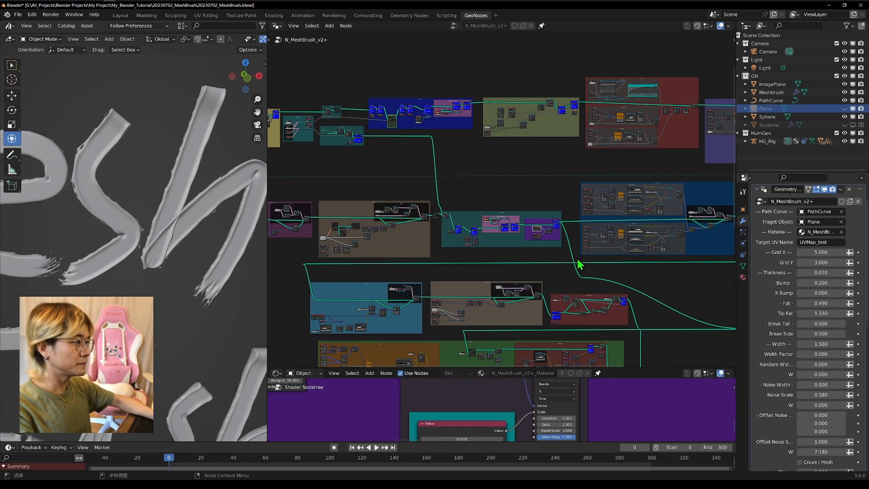
pyautogui.moveTo(509, 171); pyautogui.dragTo(452, 235, button='middle')
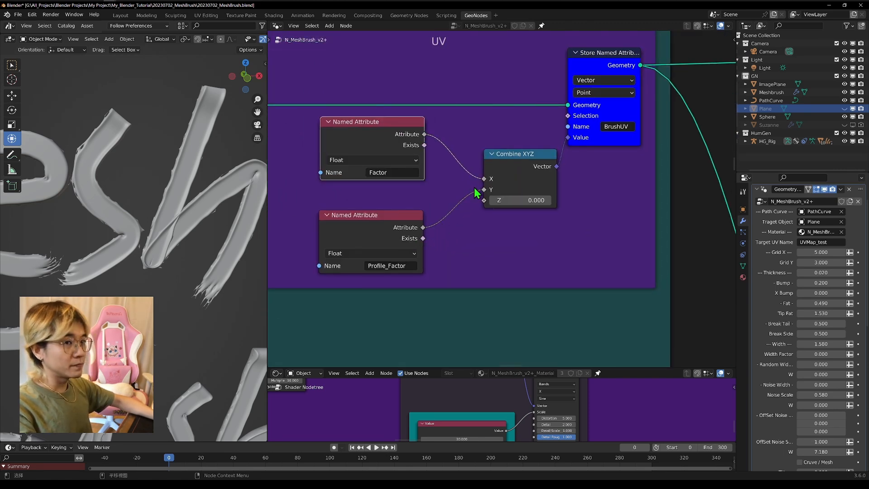
pyautogui.moveTo(511, 163); pyautogui.dragTo(491, 161)
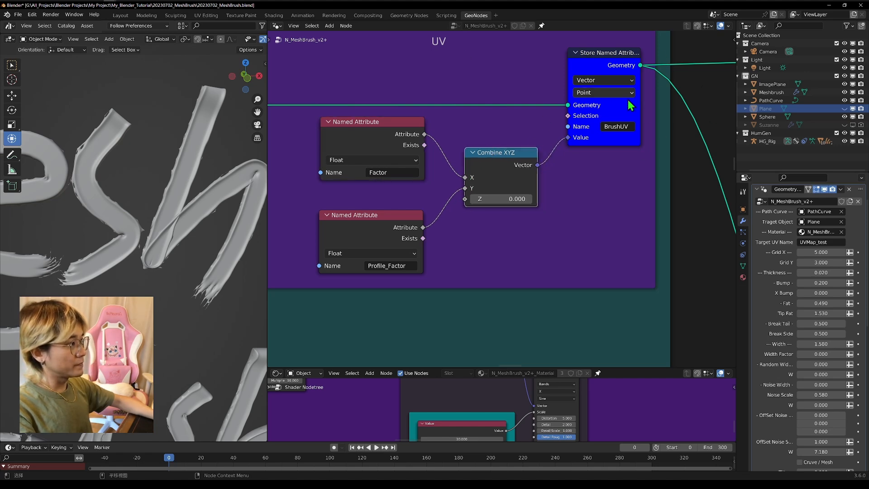
# Enlarge the shader editor and examine how the BrushUV Attribute feeds the vector Multiply Add in the purple Brush Hair frame
pyautogui.moveTo(484, 367); pyautogui.dragTo(487, 185)
pyautogui.scroll(-2, 521, 281)
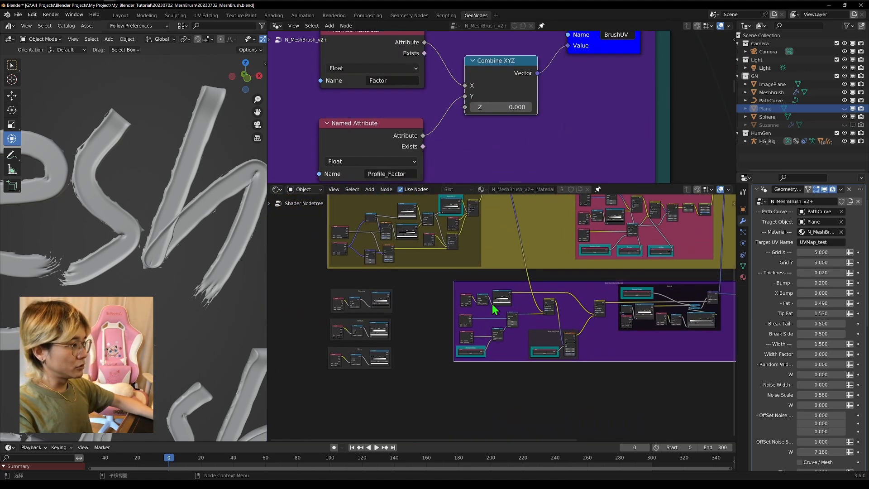
pyautogui.press('KP_Decimal')
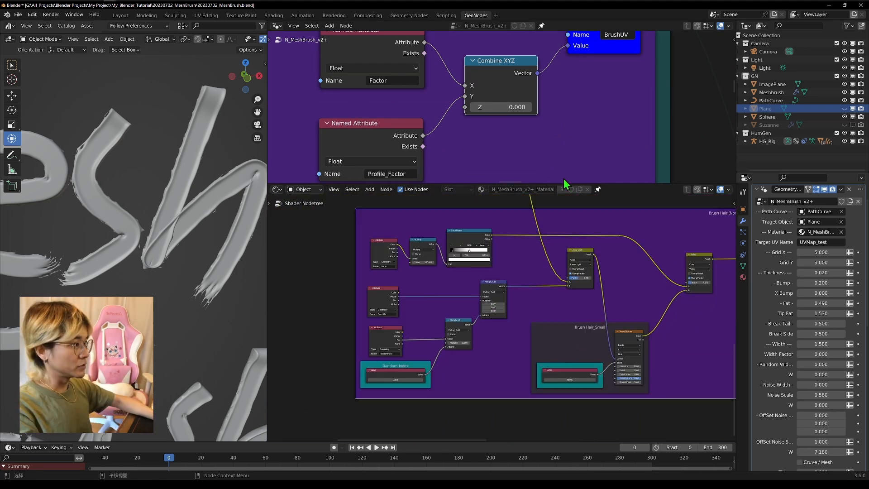
pyautogui.scroll(2, 483, 312)
pyautogui.scroll(4, 437, 288)
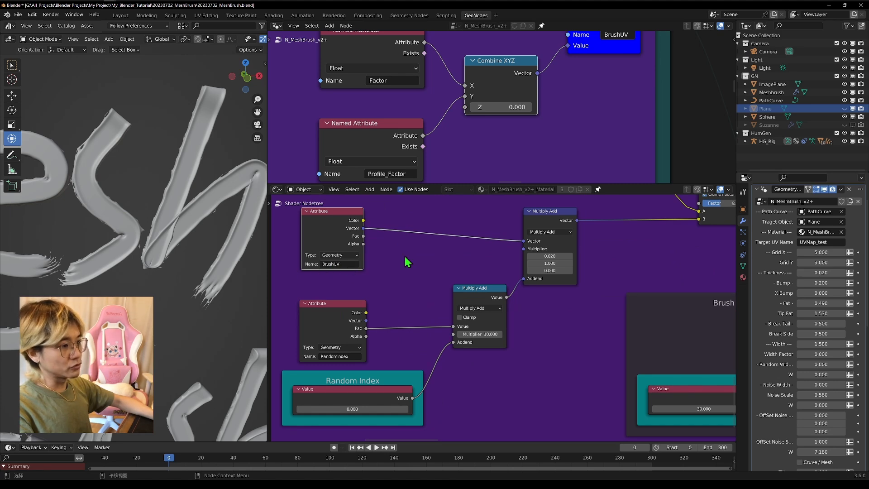
pyautogui.scroll(-2, 236, 28)
pyautogui.scroll(-5, 228, 38)
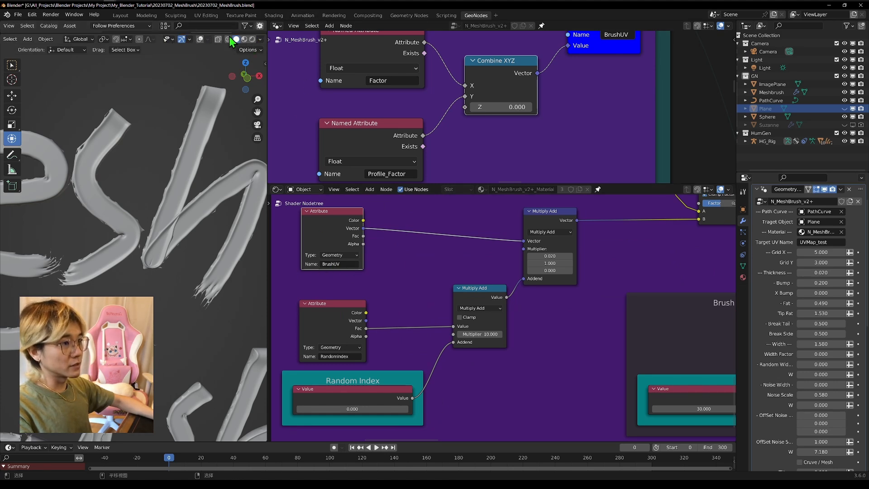
# Switch the viewport to rendered shading, preview the BrushUV Attribute on the strokes and widen the viewport
pyautogui.click(251, 40)
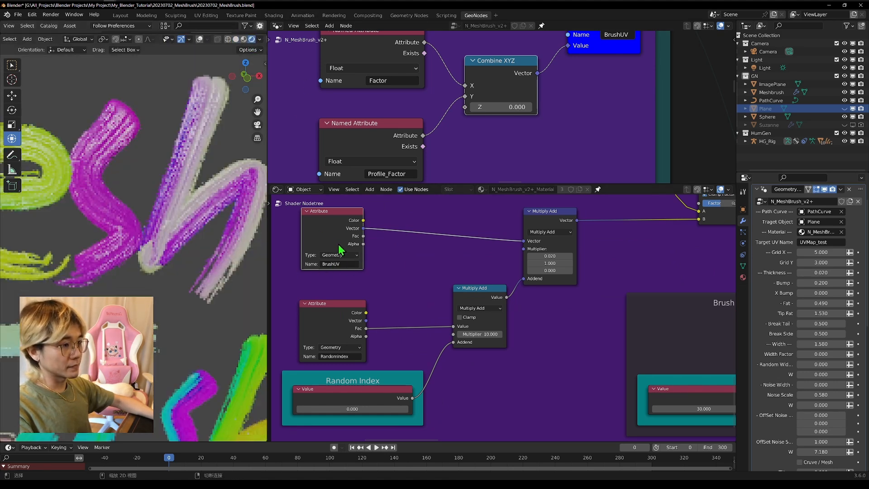
pyautogui.keyDown('ctrl'); pyautogui.keyDown('shift'); pyautogui.click(339, 254); pyautogui.keyUp('shift'); pyautogui.keyUp('ctrl')
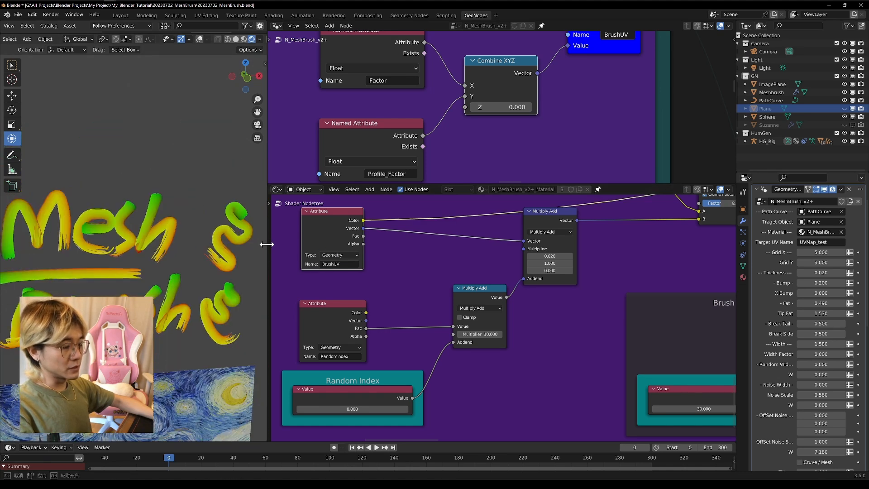
pyautogui.moveTo(270, 251); pyautogui.dragTo(308, 252)
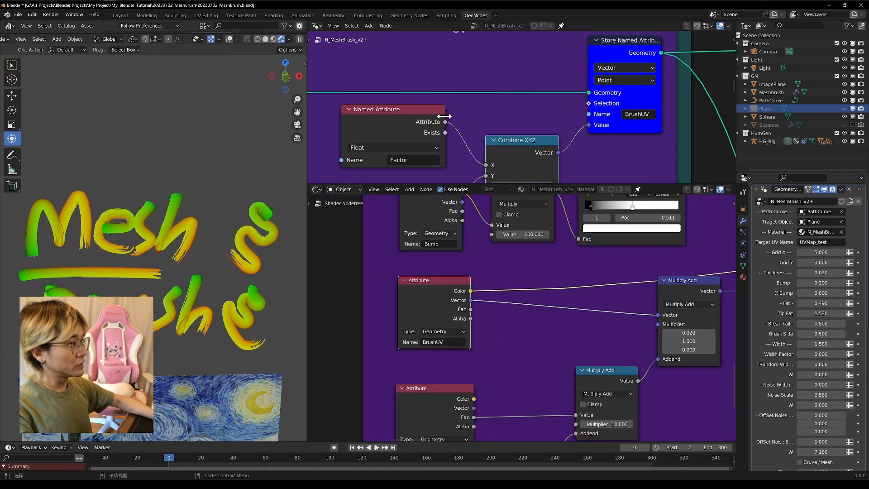
# Connect Factor and then Profile_Factor directly to the BrushUV Store Named Attribute's Value, and inspect the gradients on the strokes
pyautogui.moveTo(451, 127); pyautogui.dragTo(588, 126)
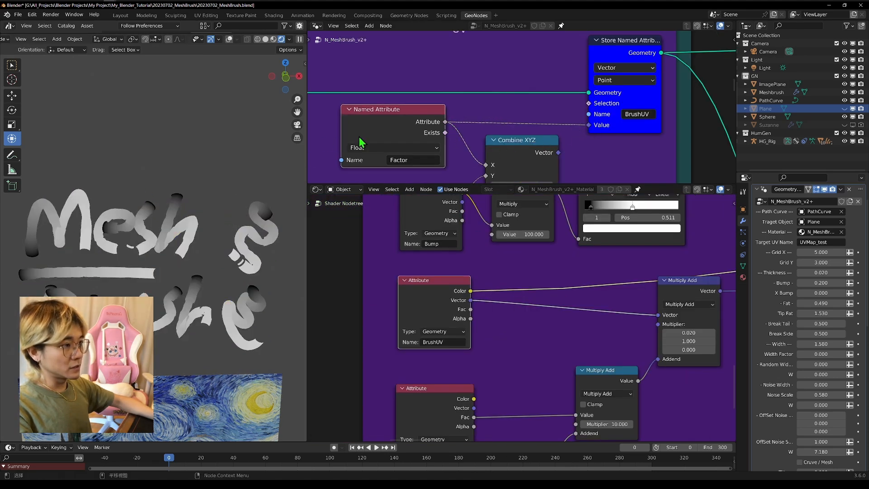
pyautogui.moveTo(518, 140); pyautogui.dragTo(531, 88, button='middle')
pyautogui.moveTo(416, 126); pyautogui.dragTo(396, 101, button='middle')
pyautogui.moveTo(440, 140); pyautogui.dragTo(586, 75)
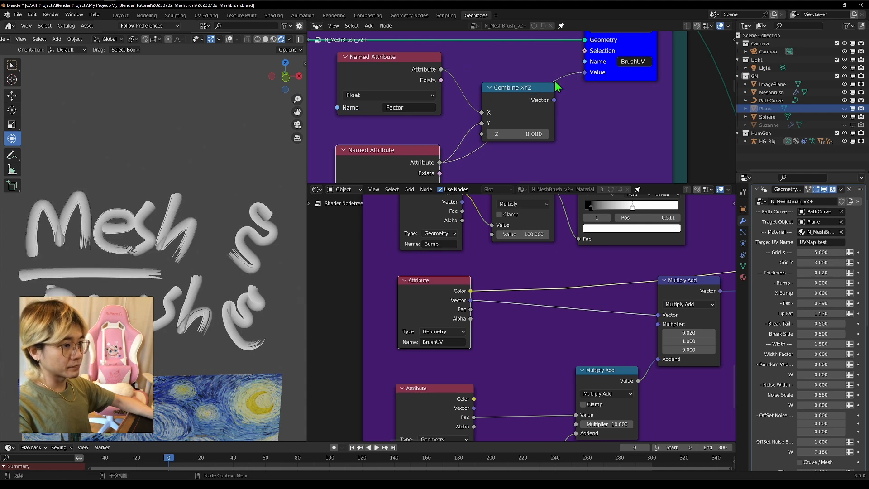
pyautogui.hotkey('shift', '`')
pyautogui.press('s')
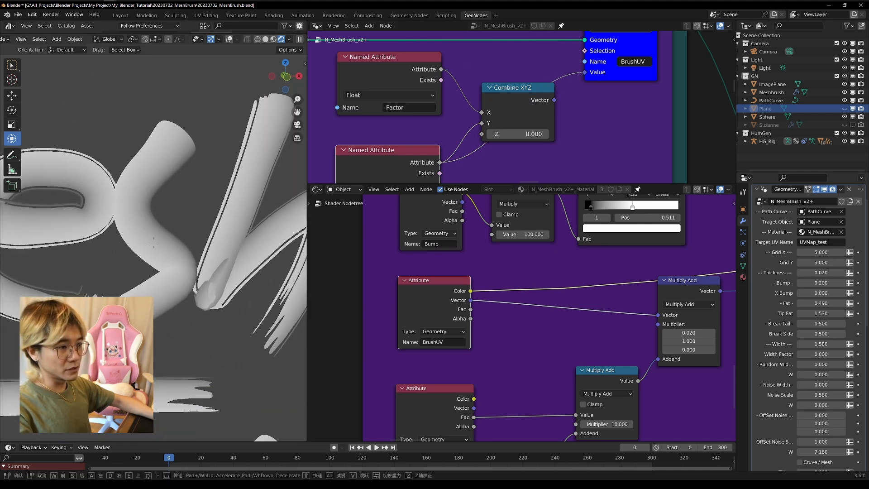
pyautogui.press('w')
pyautogui.press('s')
pyautogui.press('w')
pyautogui.press('Return')
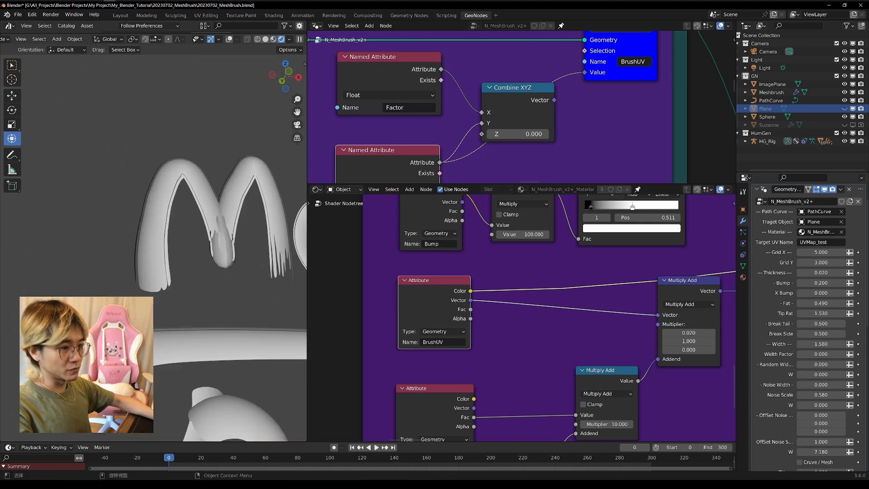
# Preview Factor alone through BrushUV's Value again, and reconnect the Combine XYZ vector to that Value
pyautogui.moveTo(443, 71); pyautogui.dragTo(587, 73)
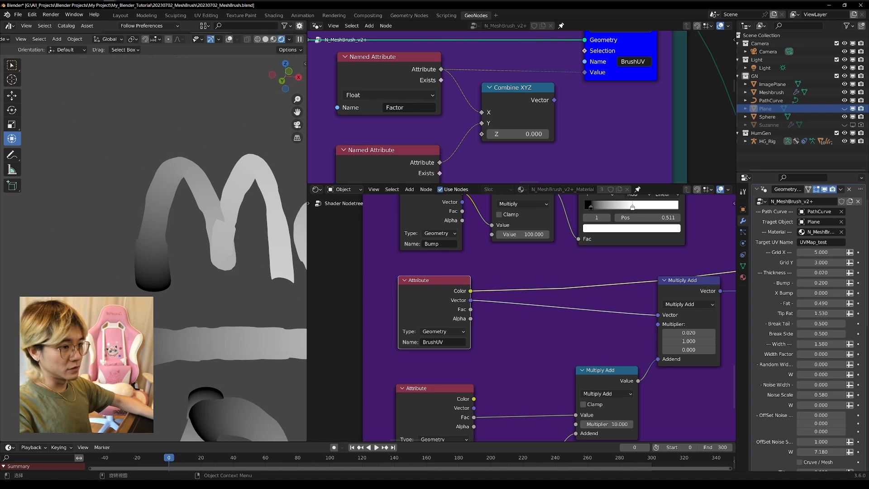
pyautogui.scroll(-4, 217, 320)
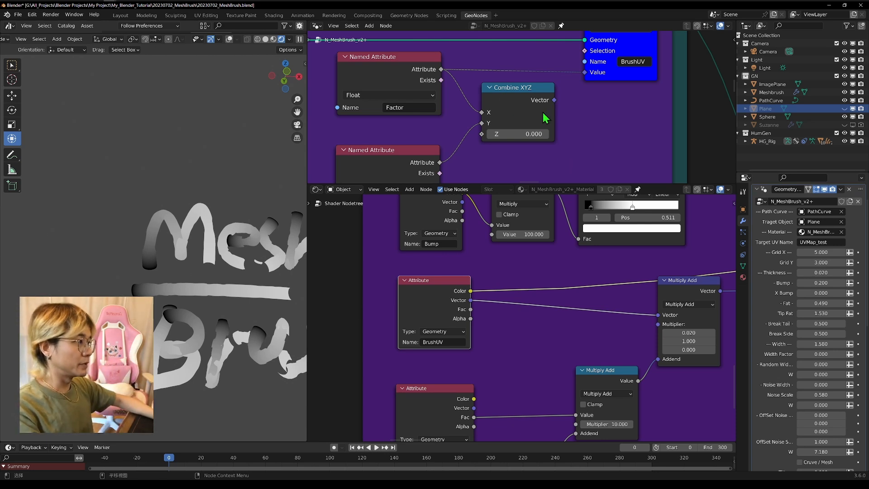
pyautogui.moveTo(555, 100); pyautogui.dragTo(584, 72)
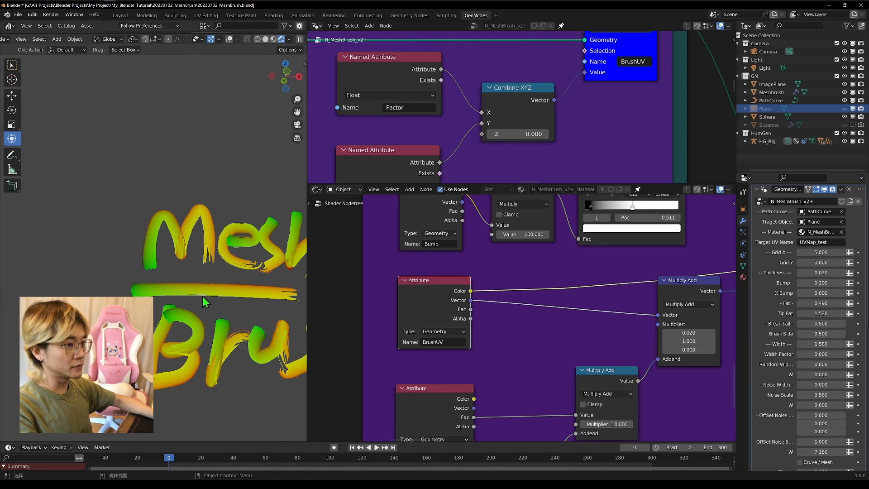
# Follow the BrushUV chain through Multiply Add and Linear Light, and preview the Brush Hair_Small Wave Texture on the strokes
pyautogui.moveTo(556, 280); pyautogui.dragTo(489, 278, button='middle')
pyautogui.scroll(-2, 649, 275)
pyautogui.moveTo(620, 302); pyautogui.dragTo(465, 312, button='middle')
pyautogui.moveTo(453, 304); pyautogui.dragTo(450, 305)
pyautogui.moveTo(437, 308); pyautogui.dragTo(380, 333, button='middle')
pyautogui.moveTo(406, 318); pyautogui.dragTo(407, 314)
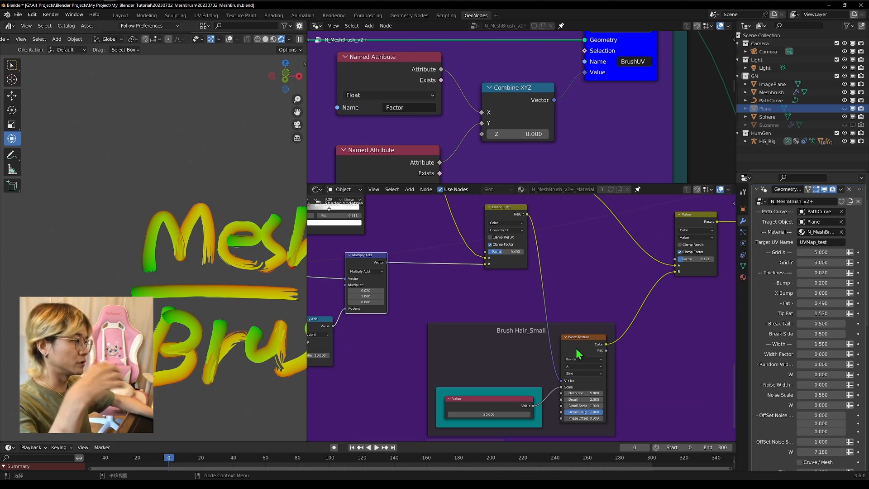
pyautogui.keyDown('ctrl'); pyautogui.keyDown('shift'); pyautogui.click(581, 347); pyautogui.keyUp('shift'); pyautogui.keyUp('ctrl')
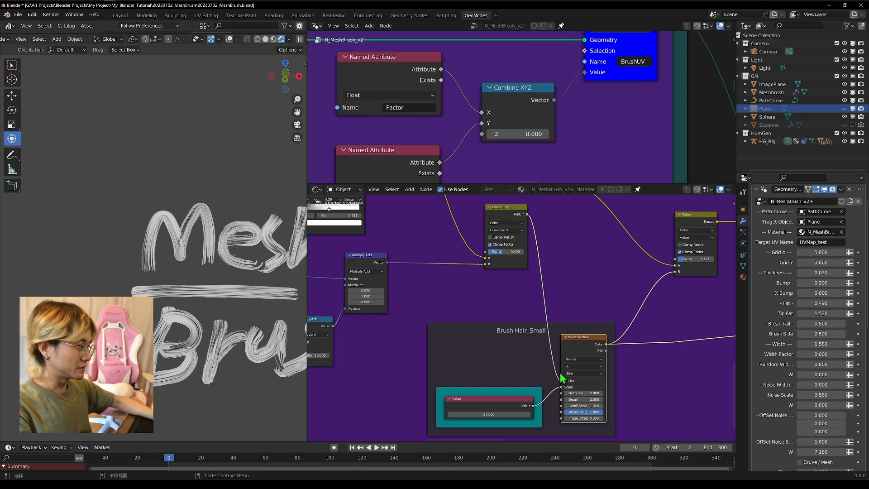
# Disconnect the Linear Light result from the Brush Hair_Small Wave Texture's Vector input and inspect the pattern on the strokes up close
pyautogui.moveTo(560, 380); pyautogui.dragTo(442, 249)
pyautogui.scroll(4, 442, 249)
pyautogui.hotkey('shift', '`')
pyautogui.press('w')
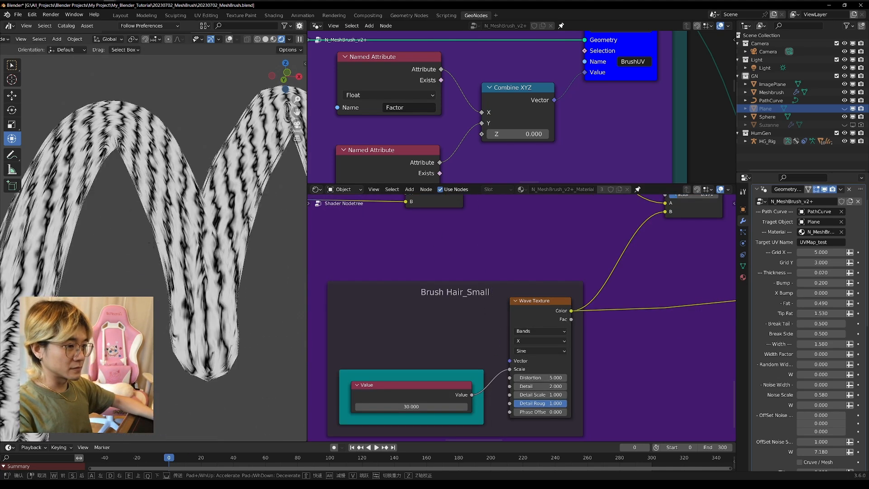
pyautogui.click(218, 301)
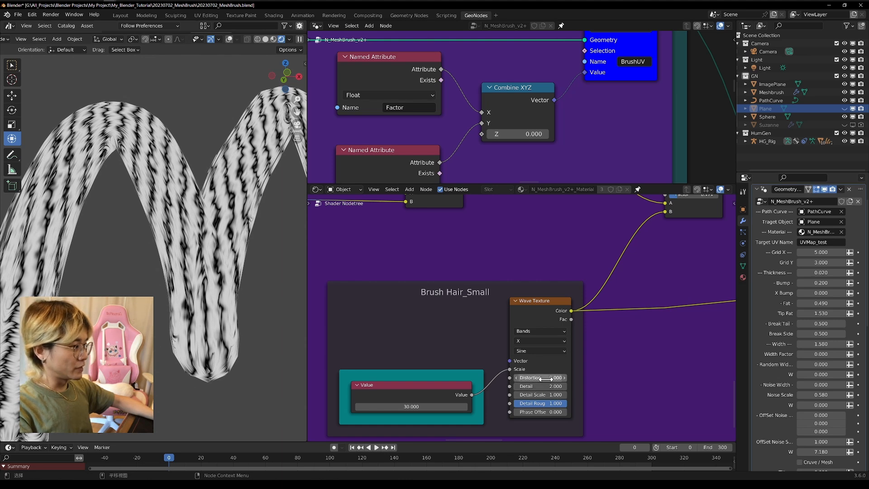
# Set the Wave Texture's Detail to 0 and Distortion to -0.700, and inspect the resulting bands on the strokes
pyautogui.moveTo(546, 386); pyautogui.dragTo(520, 386)
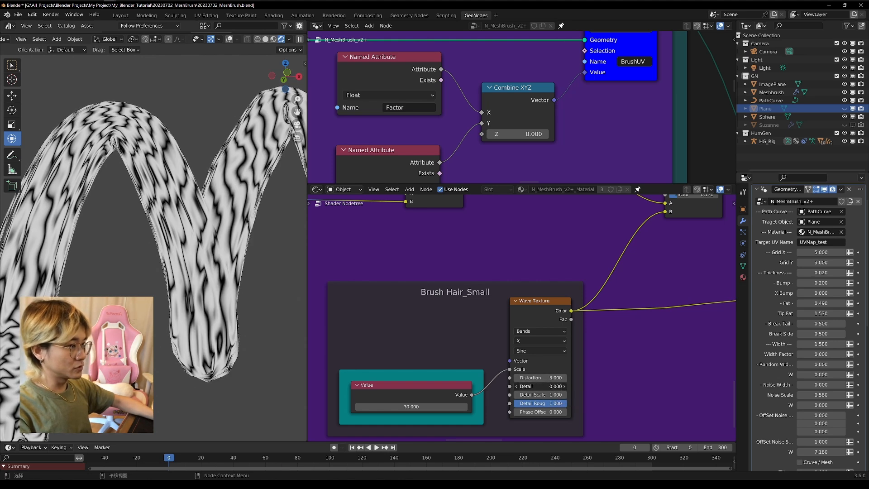
pyautogui.moveTo(547, 376); pyautogui.dragTo(502, 377)
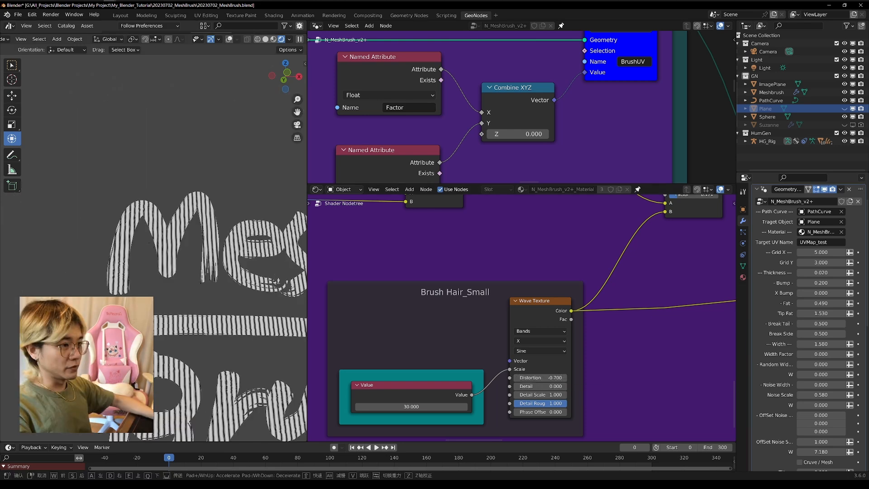
pyautogui.press('w')
pyautogui.click(256, 316)
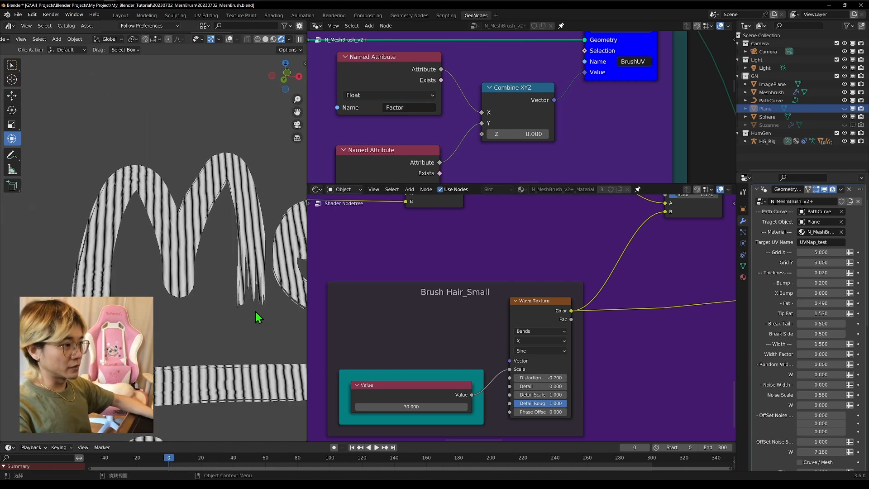
# Connect the Multiply Add vector directly to the Brush Hair_Small Wave Texture's Vector input
pyautogui.scroll(-3, 465, 249)
pyautogui.moveTo(467, 223); pyautogui.dragTo(459, 262, button='middle')
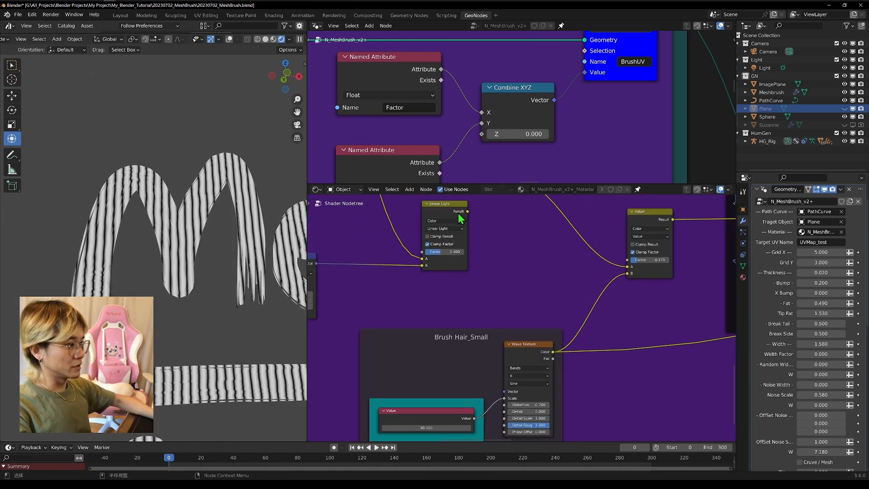
pyautogui.moveTo(316, 264); pyautogui.dragTo(504, 391)
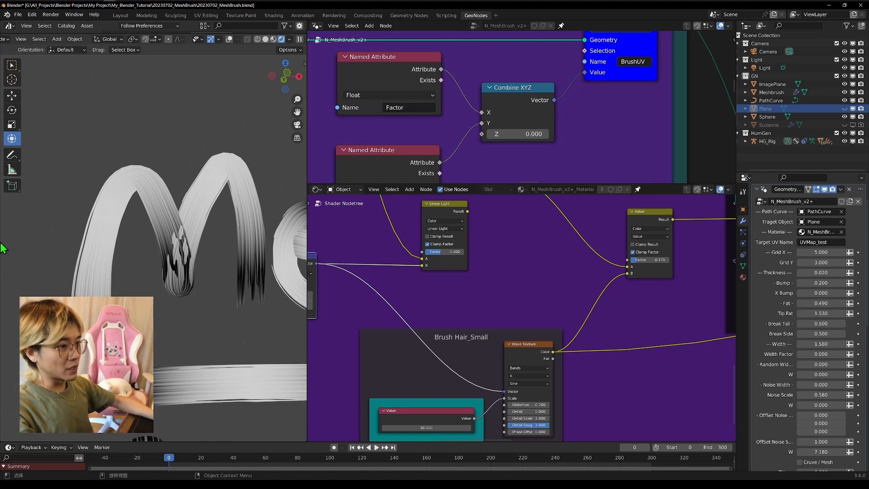
# Reconnect the Linear Light result to the Wave Texture's Vector input and inspect the hair strands on the strokes
pyautogui.moveTo(467, 211)
pyautogui.mouseDown()
pyautogui.moveTo(503, 398)
pyautogui.moveTo(561, 405)
pyautogui.moveTo(534, 405)
pyautogui.moveTo(529, 412)
pyautogui.moveTo(537, 413)
pyautogui.mouseUp()
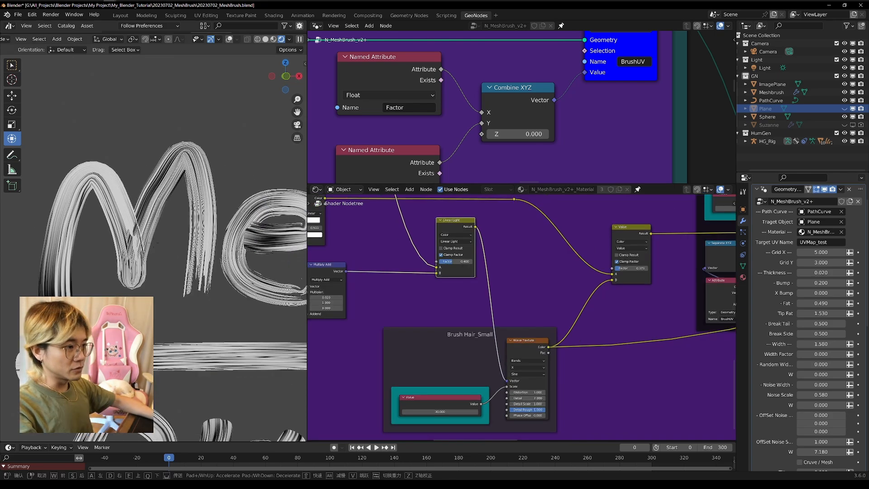
pyautogui.moveTo(277, 245); pyautogui.dragTo(261, 232, button='middle')
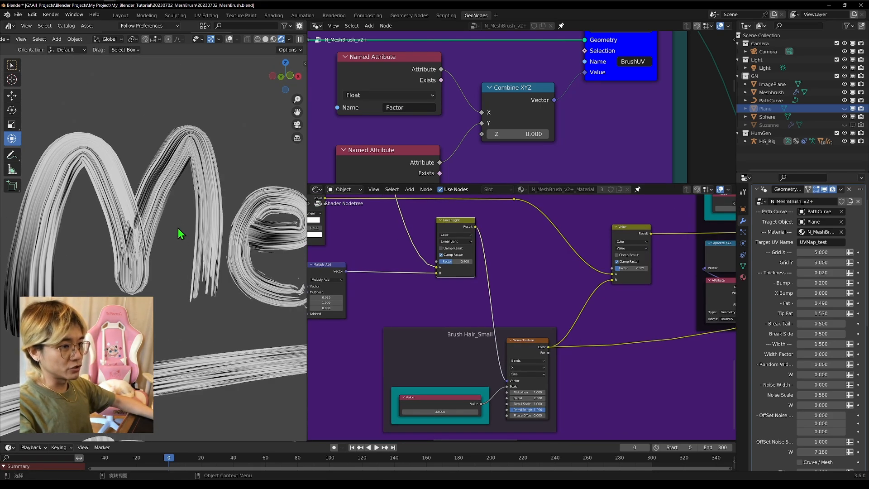
pyautogui.moveTo(180, 234); pyautogui.dragTo(136, 258, button='middle')
# Follow the brush hair output through the value mix and the Normal frame to the Bump node
pyautogui.scroll(-1, 542, 273)
pyautogui.moveTo(542, 272); pyautogui.dragTo(443, 317, button='middle')
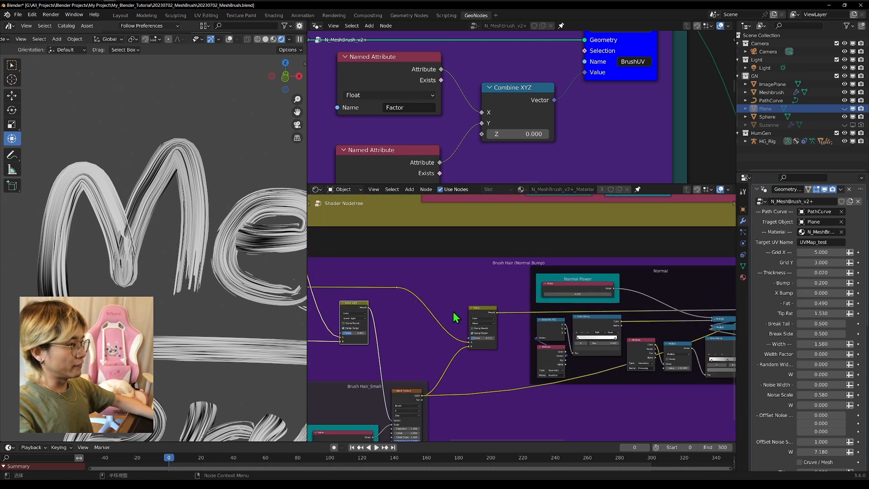
pyautogui.moveTo(636, 357); pyautogui.dragTo(427, 322, button='middle')
pyautogui.scroll(1, 519, 285)
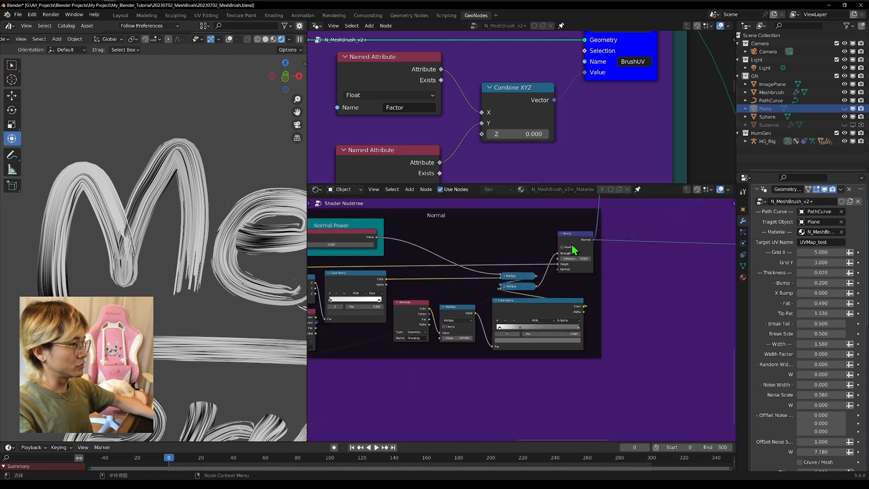
pyautogui.moveTo(572, 245); pyautogui.dragTo(604, 241)
pyautogui.scroll(-3, 522, 319)
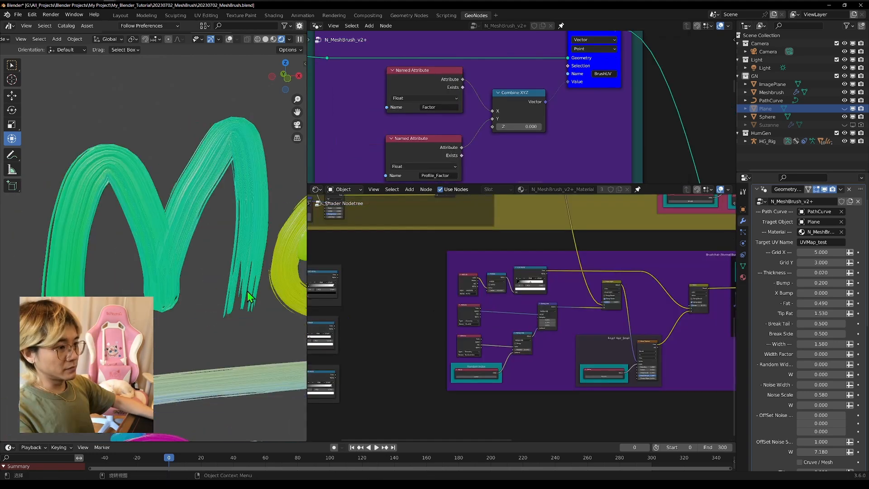
# Examine the BrushUV Attribute in the Brush Hair frame and the noise and mix nodes of the Mix SampleUV_C & SampleUV_M frame
pyautogui.scroll(6, 543, 378)
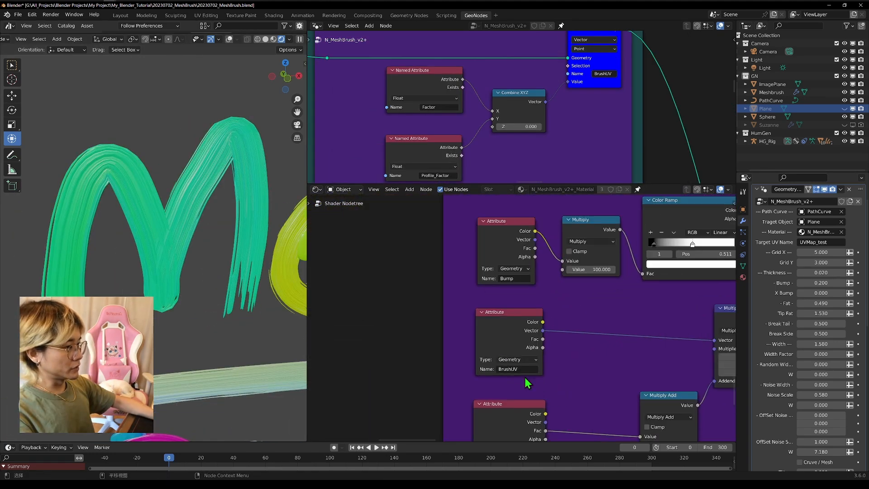
pyautogui.scroll(-7, 502, 358)
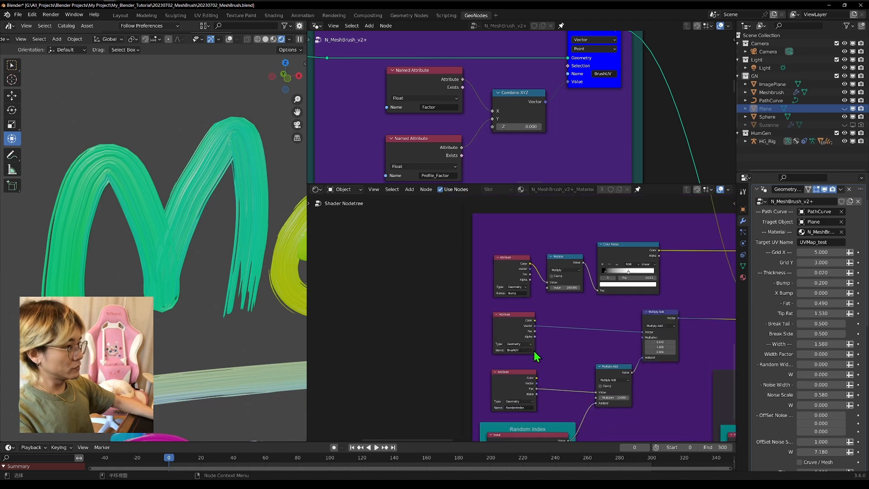
pyautogui.scroll(5, 520, 310)
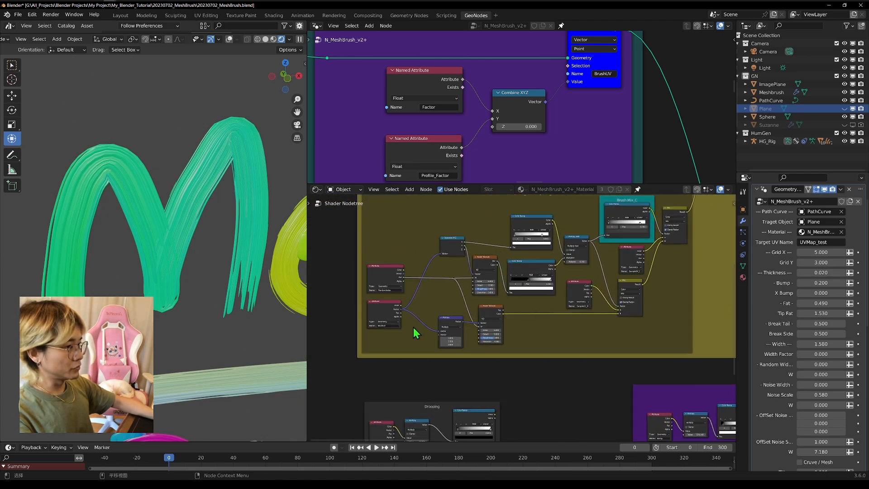
pyautogui.scroll(2, 403, 335)
pyautogui.moveTo(396, 339); pyautogui.dragTo(639, 313, button='middle')
pyautogui.moveTo(450, 290); pyautogui.dragTo(402, 321, button='middle')
pyautogui.moveTo(582, 263); pyautogui.dragTo(485, 308, button='middle')
pyautogui.scroll(-4, 406, 322)
pyautogui.moveTo(633, 303); pyautogui.dragTo(438, 360, button='middle')
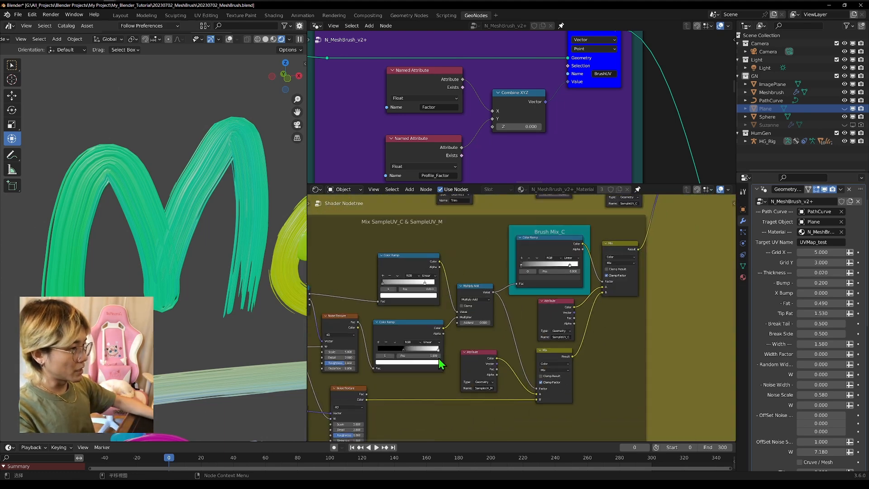
pyautogui.scroll(-5, 438, 362)
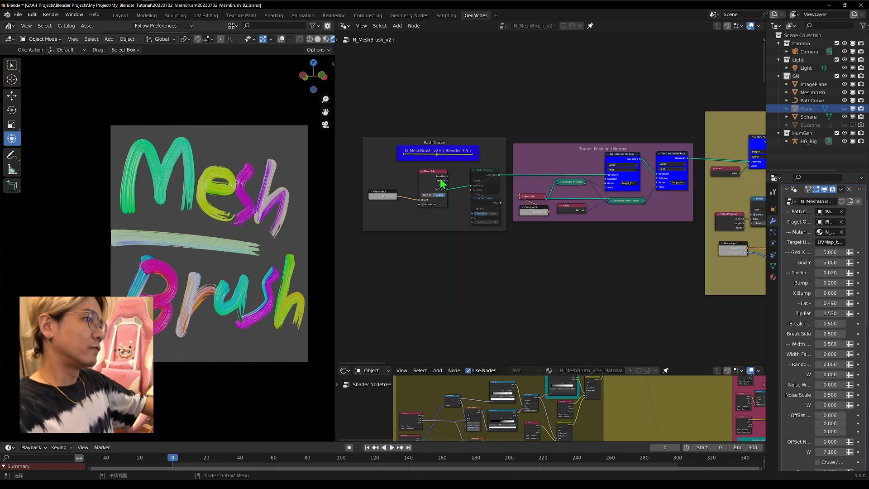
# Examine the Path Curve and Traget_Position / Normal frames of the N_MeshBrush_v2+ geometry node tree
pyautogui.moveTo(438, 179); pyautogui.dragTo(436, 177)
pyautogui.scroll(-1, 456, 176)
pyautogui.moveTo(534, 127); pyautogui.dragTo(446, 130, button='middle')
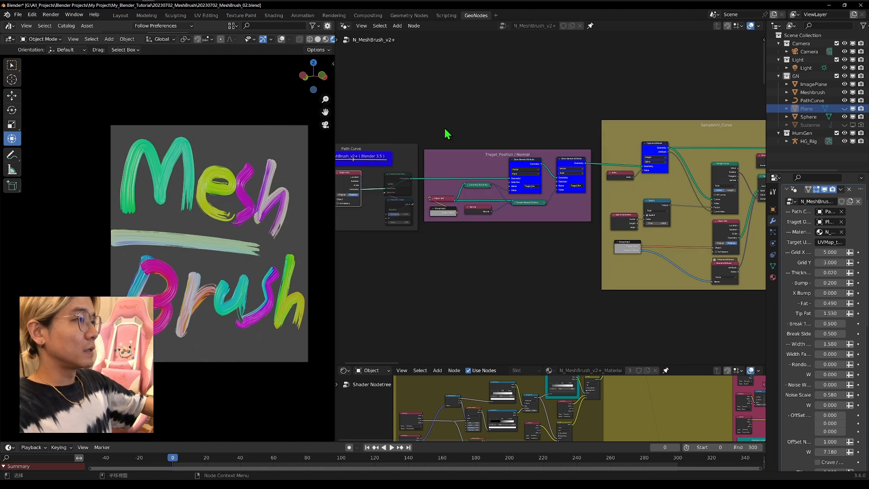
pyautogui.moveTo(426, 116); pyautogui.dragTo(532, 268)
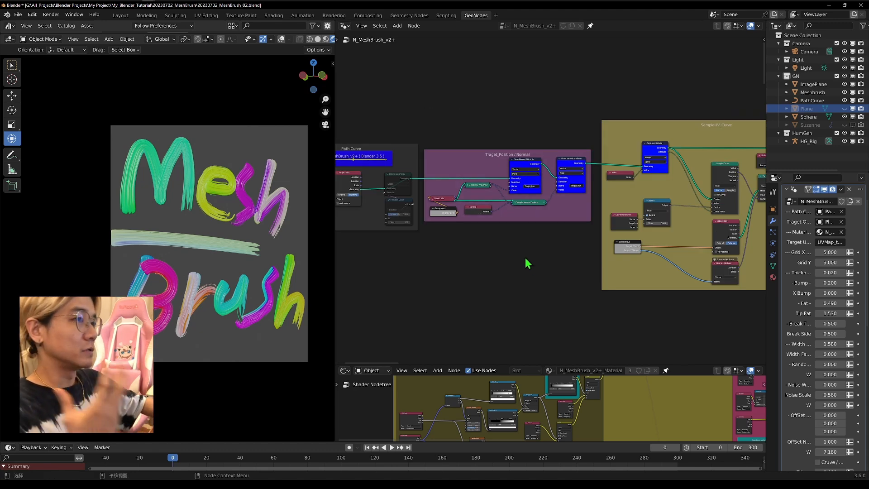
# Toggle the viewport visibility of the target Plane and compare it with the brush strokes
pyautogui.moveTo(156, 258)
pyautogui.mouseDown(button='middle')
pyautogui.moveTo(221, 243)
pyautogui.moveTo(192, 321)
pyautogui.moveTo(208, 308)
pyautogui.moveTo(196, 267)
pyautogui.moveTo(271, 289)
pyautogui.mouseUp(button='middle')
pyautogui.scroll(3, 272, 289)
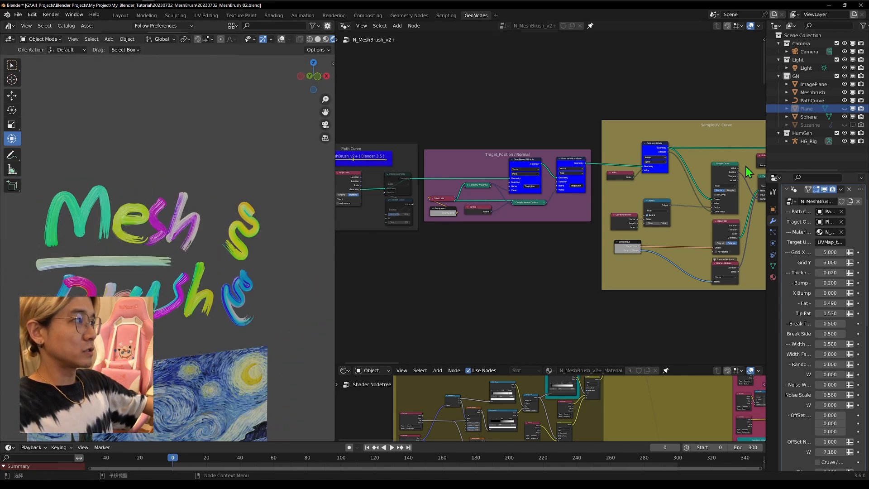
pyautogui.click(844, 109)
pyautogui.scroll(2, 503, 223)
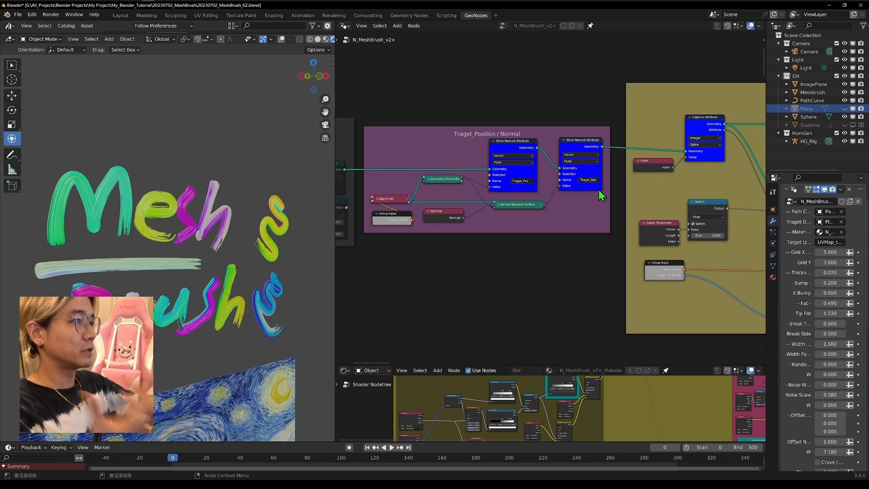
# Examine the SampleUV_Curve frame and compare it with the stroke colors and the Starry Night image plane
pyautogui.scroll(-4, 599, 190)
pyautogui.moveTo(598, 191); pyautogui.dragTo(399, 184, button='middle')
pyautogui.moveTo(401, 58); pyautogui.dragTo(664, 319)
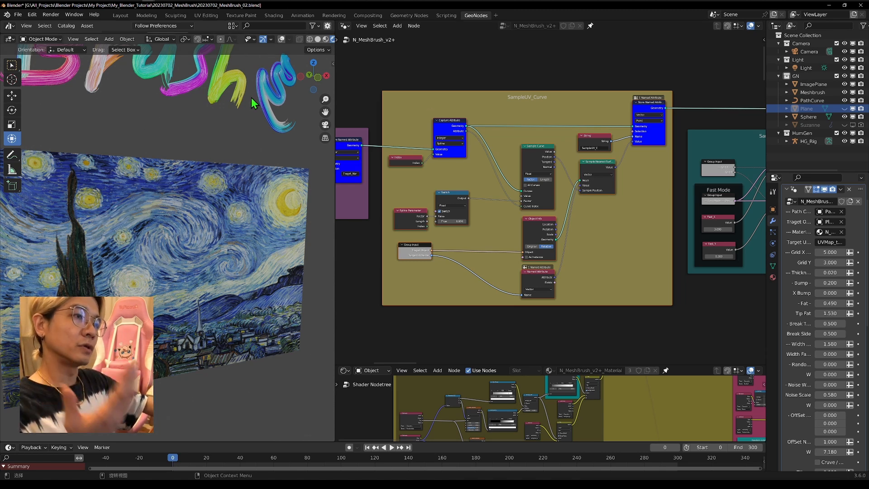
pyautogui.keyDown('shift'); pyautogui.moveTo(257, 101); pyautogui.dragTo(271, 208, button='middle'); pyautogui.keyUp('shift')
pyautogui.keyDown('shift'); pyautogui.moveTo(211, 137); pyautogui.dragTo(213, 228, button='middle'); pyautogui.keyUp('shift')
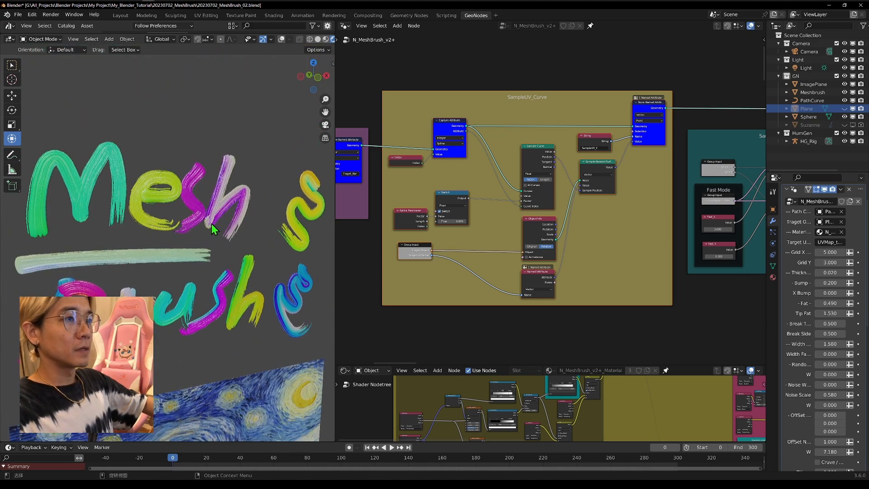
pyautogui.click(500, 76)
pyautogui.moveTo(379, 63); pyautogui.dragTo(681, 333)
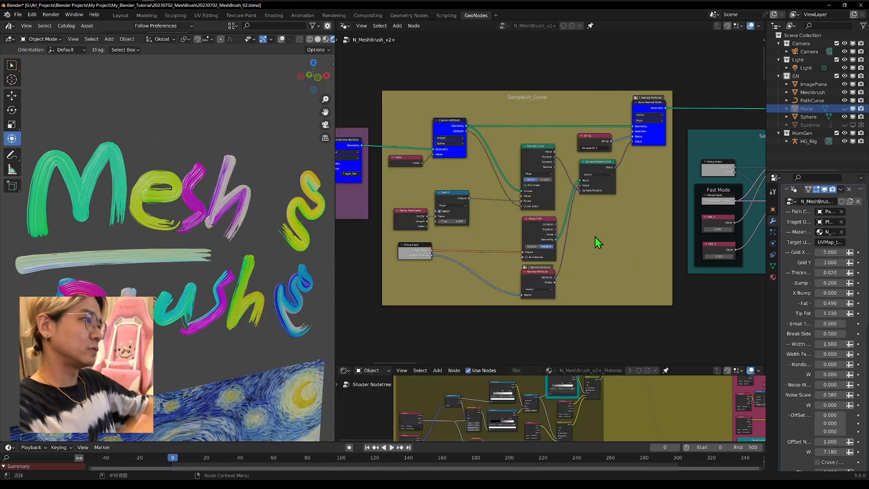
# Examine the node frames that follow SampleUV_Curve, up to the profile frame with its Arc and Curve Line
pyautogui.scroll(-4, 640, 316)
pyautogui.moveTo(647, 129); pyautogui.dragTo(394, 147, button='middle')
pyautogui.scroll(1, 394, 147)
pyautogui.moveTo(389, 148); pyautogui.dragTo(523, 275)
pyautogui.moveTo(643, 213); pyautogui.dragTo(629, 248)
pyautogui.moveTo(628, 256); pyautogui.dragTo(584, 217, button='middle')
pyautogui.scroll(2, 584, 217)
pyautogui.scroll(2, 565, 224)
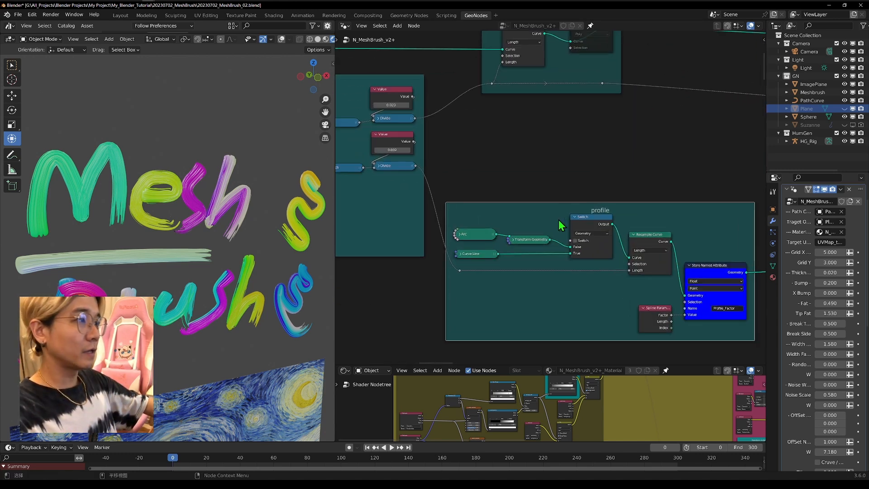
# Turn on the viewport overlays, check the Curve Line node's settings in the profile frame and expand the Arc node
pyautogui.click(281, 39)
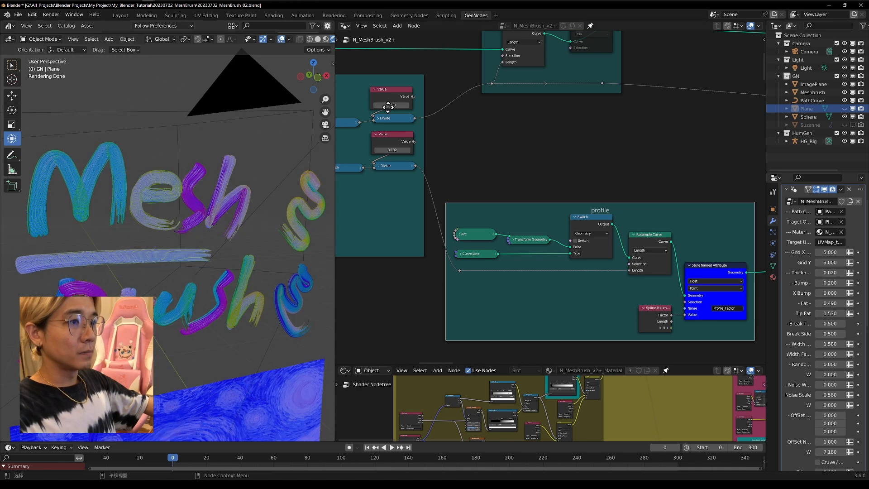
pyautogui.scroll(2, 534, 224)
pyautogui.moveTo(522, 225); pyautogui.dragTo(516, 192, button='middle')
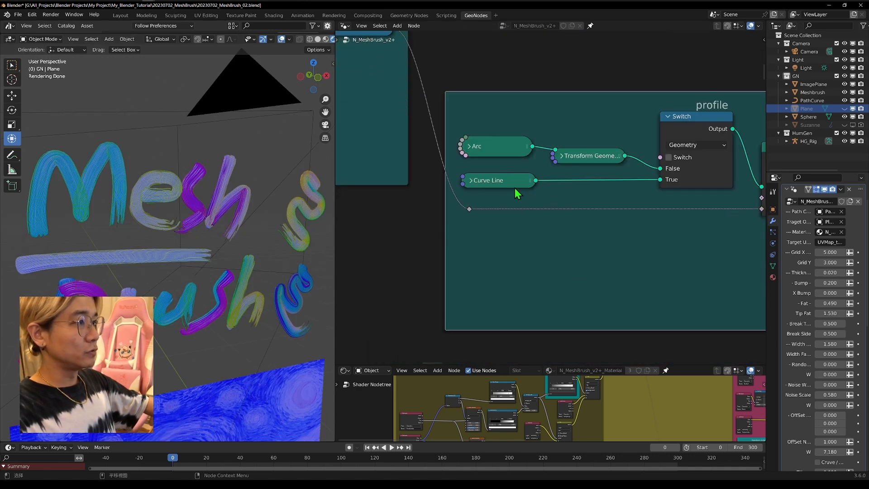
pyautogui.click(471, 181)
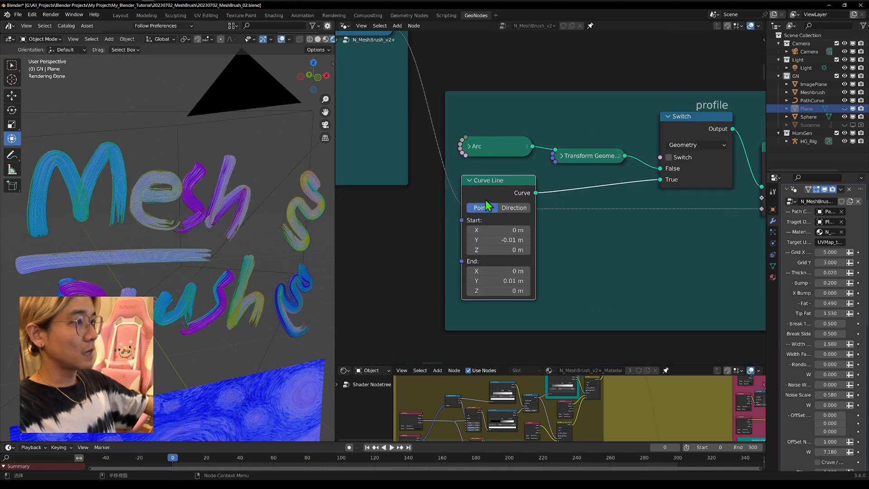
pyautogui.click(470, 181)
pyautogui.click(470, 146)
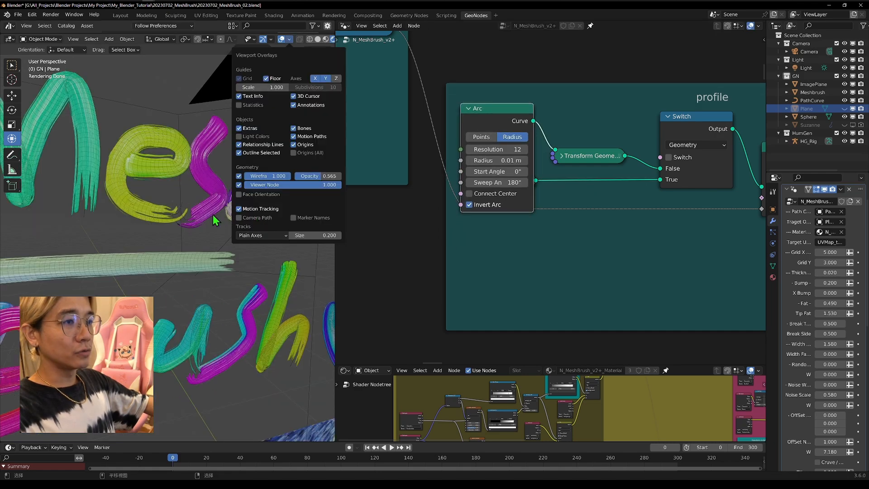
# Inspect the wireframe of the brush strokes up close with the overlays on
pyautogui.scroll(-3, 209, 224)
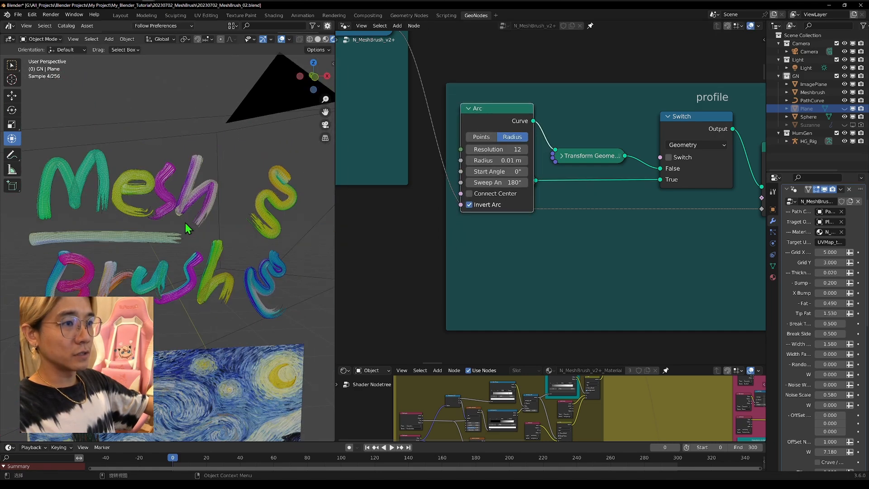
pyautogui.hotkey('shift', '`')
pyautogui.press('w')
pyautogui.press('s')
pyautogui.click(224, 238)
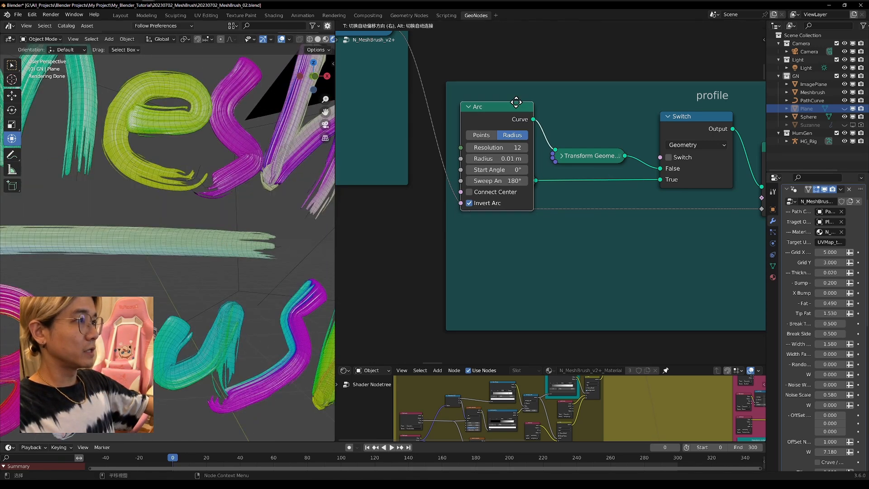
# Move the Arc node clear of the Curve Line, and toggle the profile Switch to compare the flat and arc-shaped strokes
pyautogui.moveTo(517, 113); pyautogui.dragTo(516, 50)
pyautogui.moveTo(702, 202); pyautogui.dragTo(658, 215, button='middle')
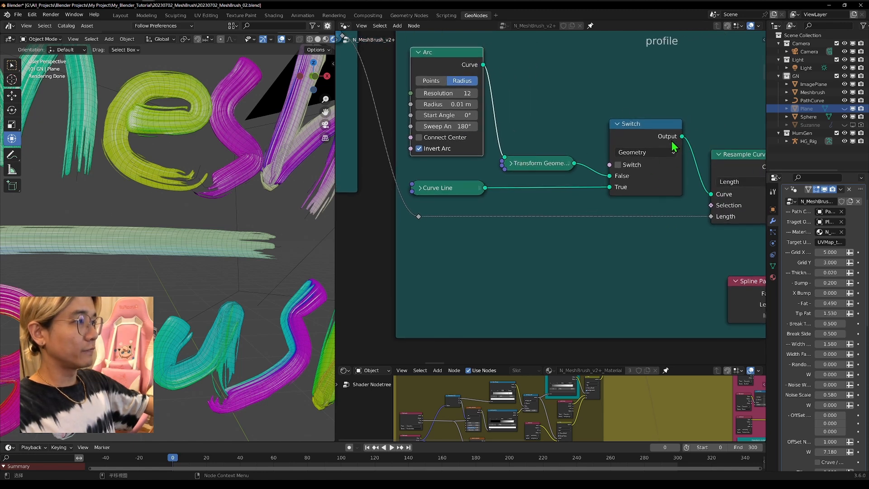
pyautogui.click(618, 165)
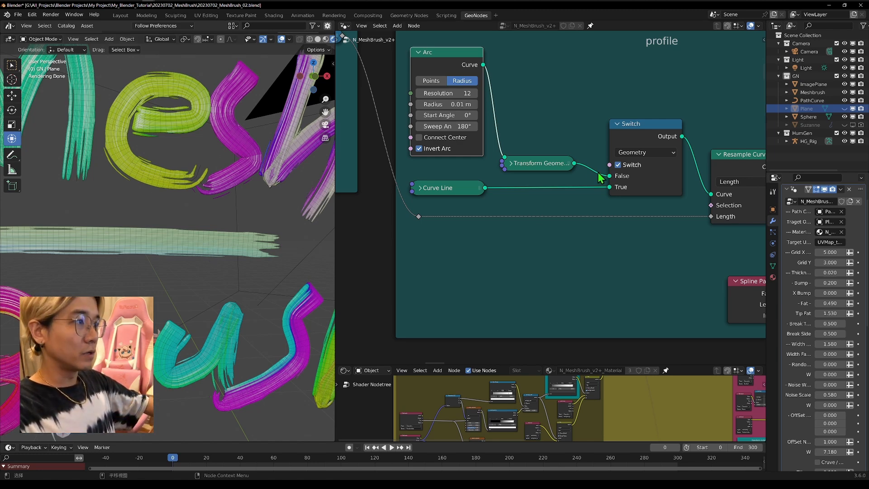
pyautogui.scroll(-1, 484, 90)
pyautogui.scroll(-3, 551, 249)
pyautogui.scroll(5, 565, 185)
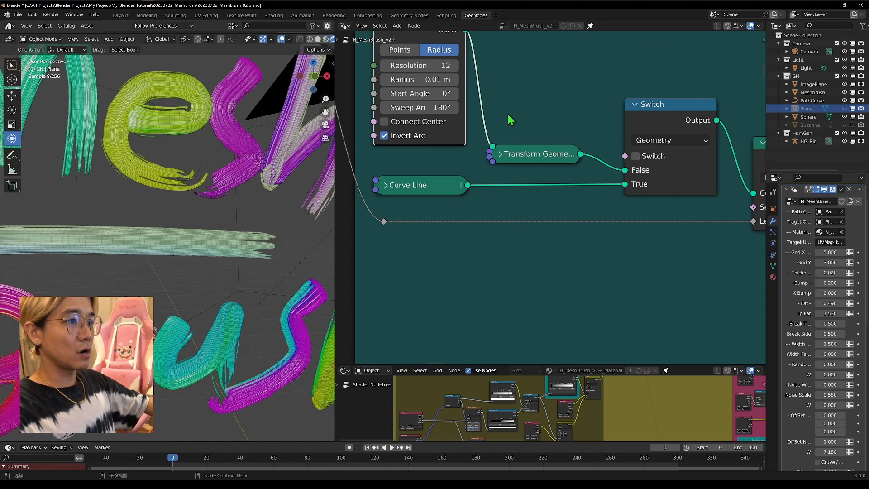
# Examine the Attribute frame and its chain of Store Named Attribute nodes, including the Traget_Position / Normal group
pyautogui.scroll(-4, 500, 128)
pyautogui.moveTo(529, 196); pyautogui.dragTo(586, 288, button='middle')
pyautogui.moveTo(490, 254); pyautogui.dragTo(553, 202, button='middle')
pyautogui.scroll(-2, 557, 190)
pyautogui.moveTo(351, 65); pyautogui.dragTo(724, 238)
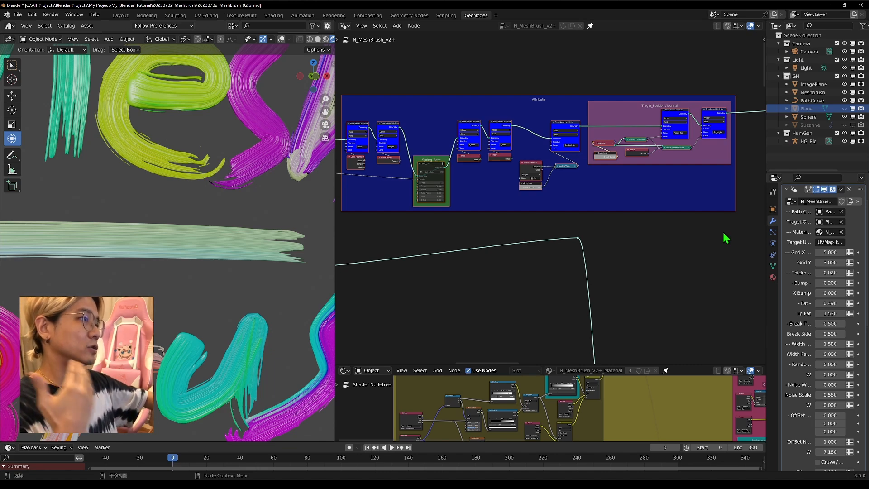
# Check how the Attribute frame sits between its neighbouring frames in the overall N_MeshBrush_v2+ tree
pyautogui.scroll(-2, 529, 225)
pyautogui.scroll(-4, 581, 242)
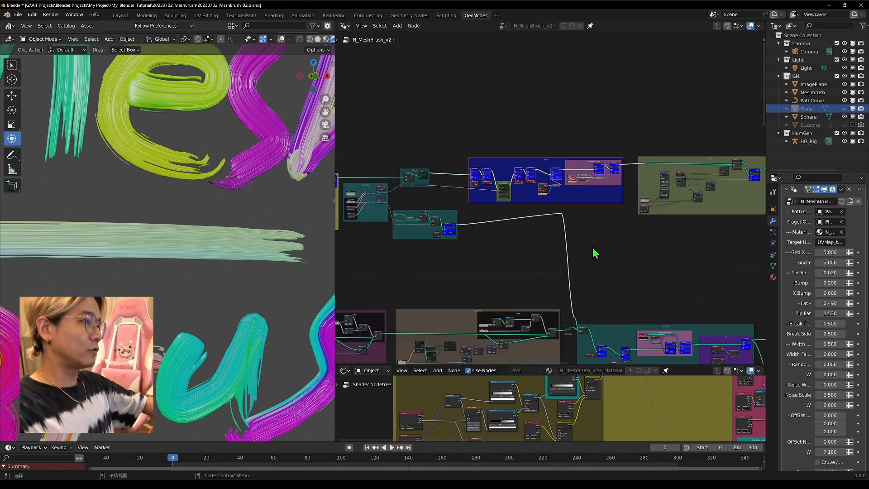
pyautogui.moveTo(483, 153); pyautogui.dragTo(555, 359, button='middle')
pyautogui.scroll(10, 562, 337)
pyautogui.moveTo(560, 325); pyautogui.dragTo(530, 246, button='middle')
pyautogui.scroll(1, 530, 247)
pyautogui.scroll(1, 530, 247)
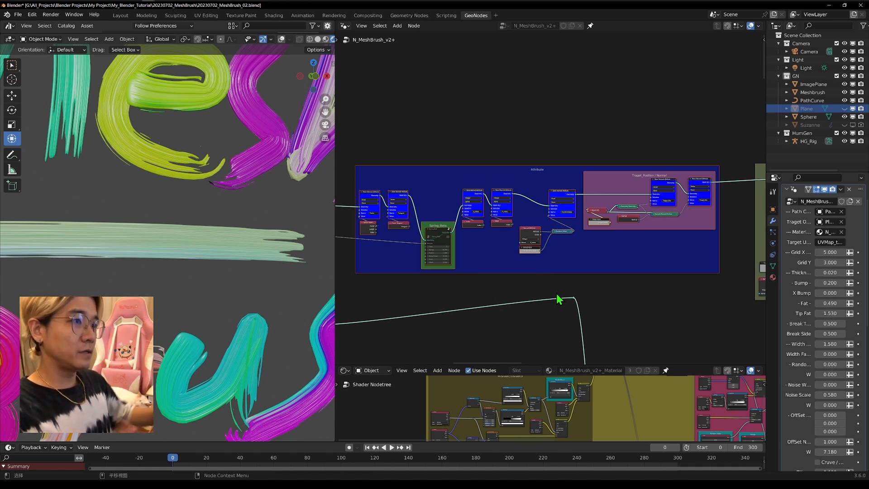
pyautogui.scroll(-2, 619, 244)
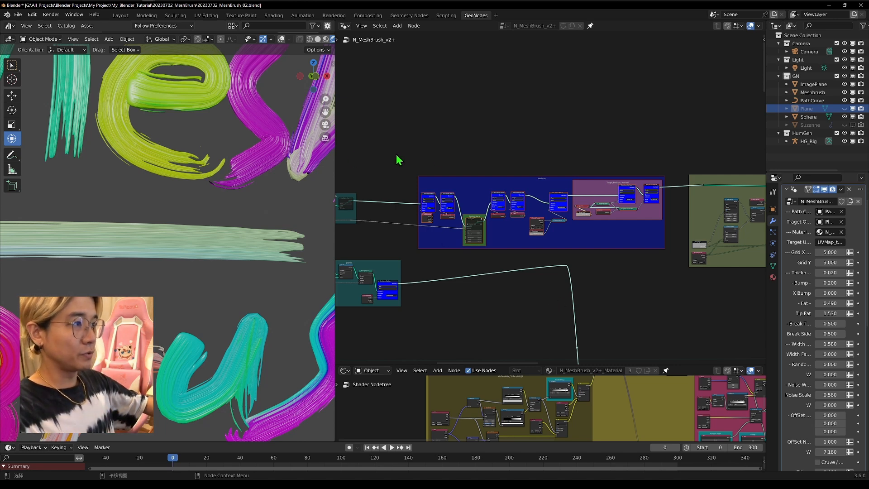
# Examine the Trim frame and try out the End value of its Trim Curve node
pyautogui.scroll(2, 601, 222)
pyautogui.moveTo(712, 238); pyautogui.dragTo(362, 206, button='middle')
pyautogui.scroll(4, 388, 174)
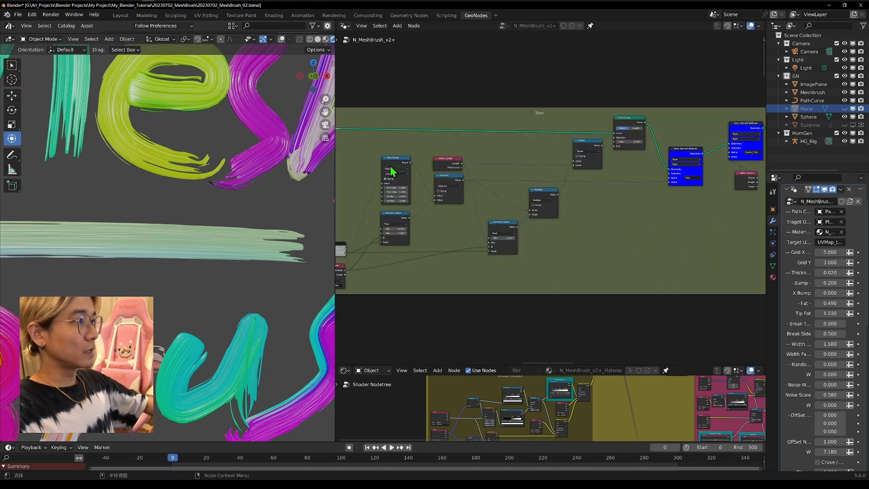
pyautogui.scroll(-2, 488, 161)
pyautogui.scroll(6, 545, 195)
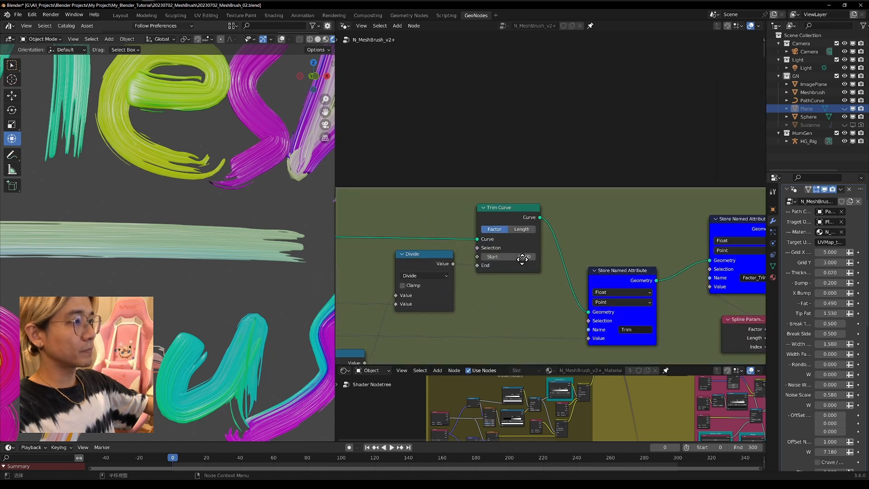
pyautogui.moveTo(511, 270); pyautogui.dragTo(628, 247, button='middle')
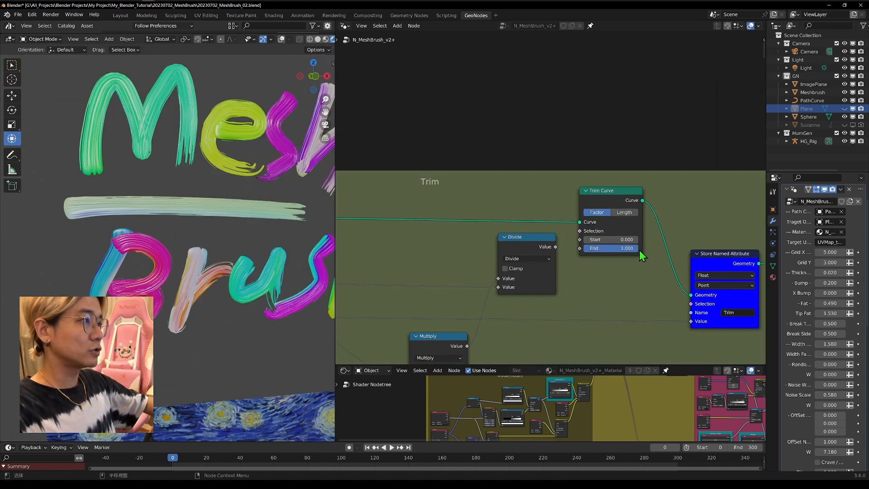
pyautogui.moveTo(629, 248)
pyautogui.mouseDown()
pyautogui.moveTo(587, 248)
pyautogui.moveTo(633, 248)
pyautogui.mouseUp()
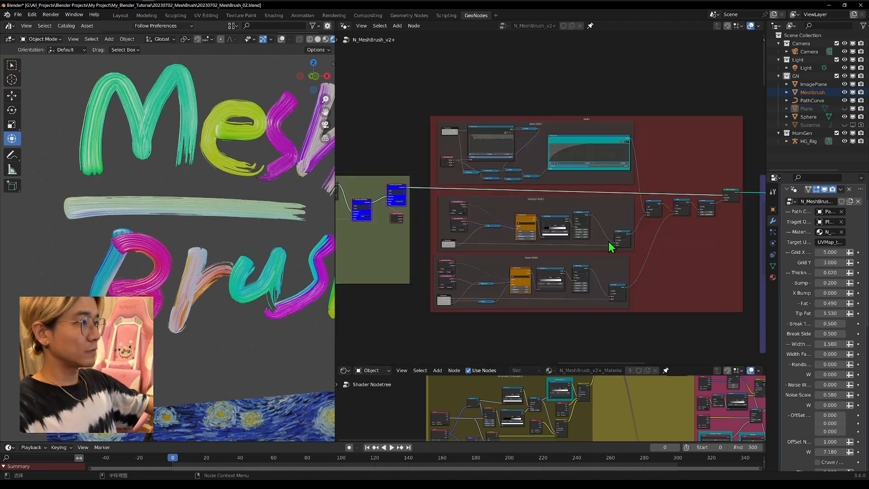
# Look over the Width frame with its three sub-frames and the overall layout of the Curve Tilt Align With Object frame
pyautogui.moveTo(610, 247); pyautogui.dragTo(574, 233, button='middle')
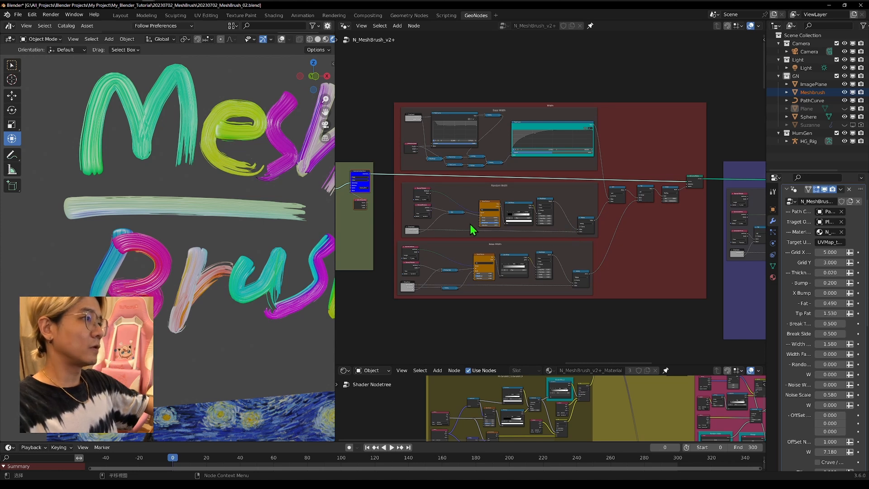
pyautogui.moveTo(393, 92); pyautogui.dragTo(699, 298)
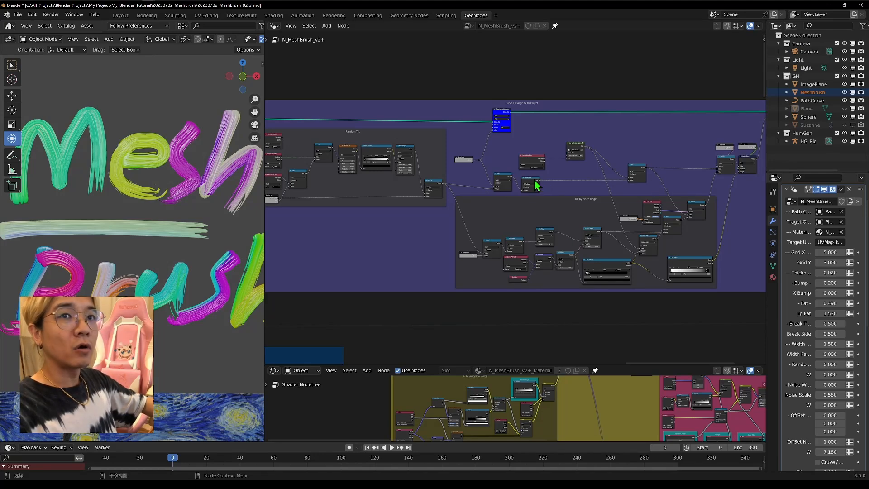
pyautogui.scroll(-3, 534, 181)
pyautogui.moveTo(428, 182); pyautogui.dragTo(414, 193, button='middle')
pyautogui.scroll(1, 413, 193)
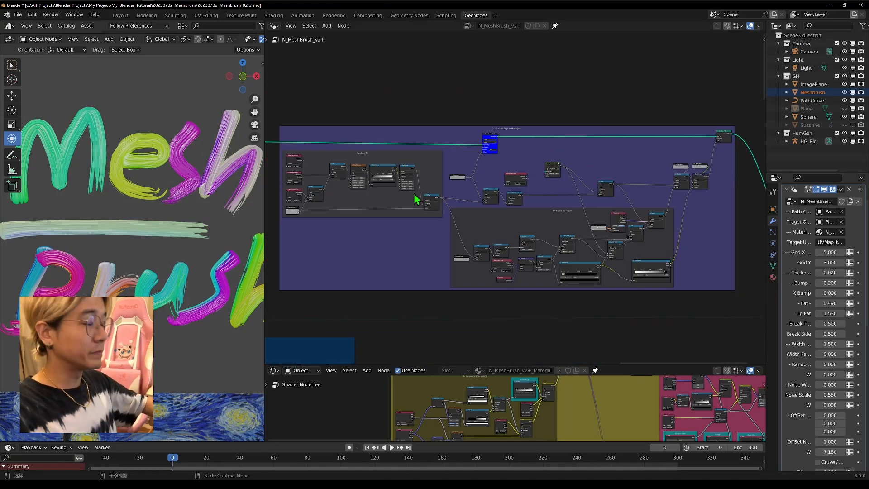
# Examine the Tilt Store Named Attribute and the nodes leading to the Curve Tilt Align group node
pyautogui.scroll(1, 432, 154)
pyautogui.scroll(2, 445, 161)
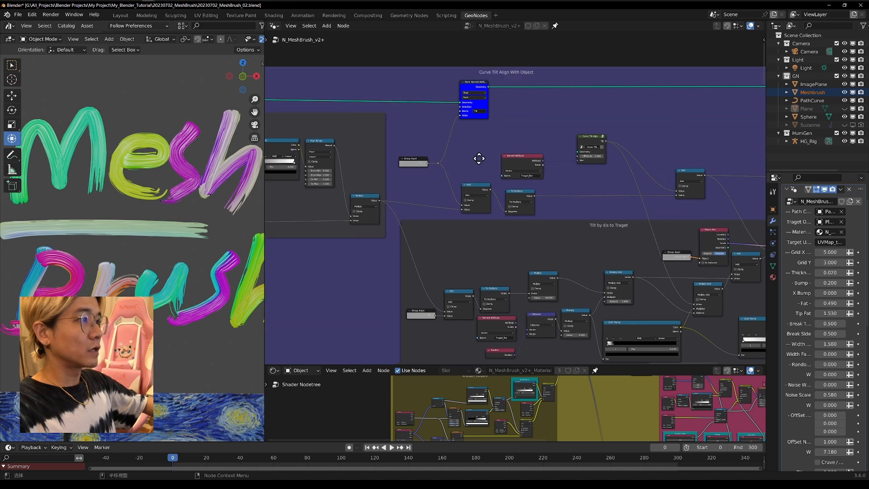
pyautogui.moveTo(459, 145); pyautogui.dragTo(540, 190, button='middle')
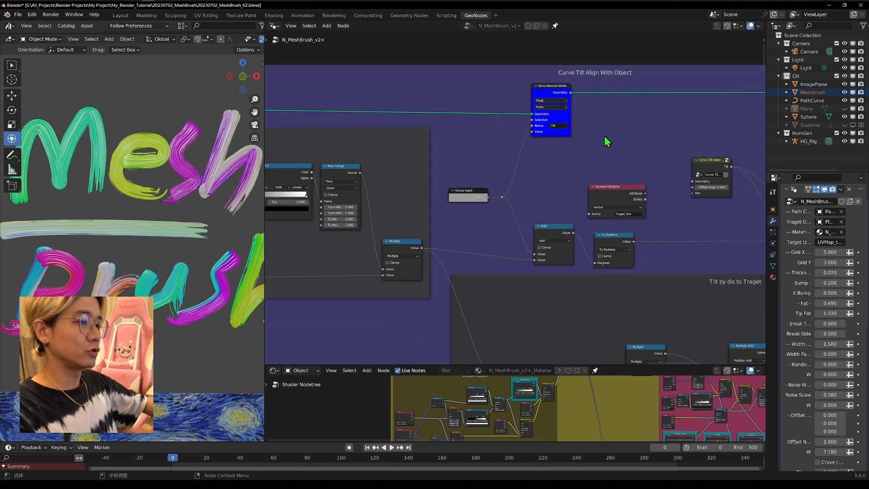
pyautogui.moveTo(602, 138); pyautogui.dragTo(479, 194, button='middle')
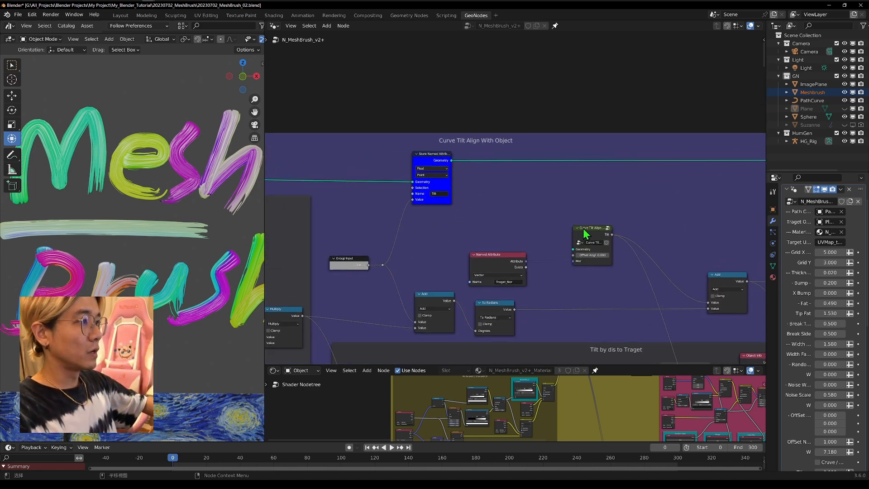
pyautogui.moveTo(557, 216); pyautogui.dragTo(180, 220, button='middle')
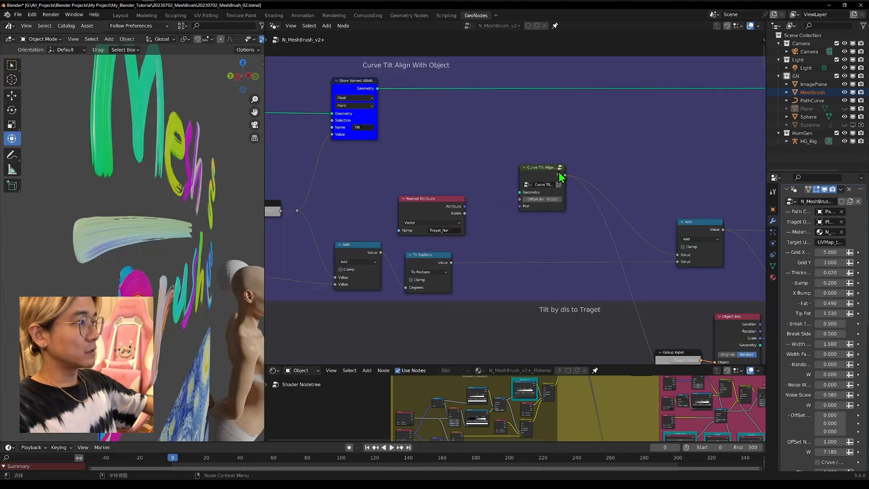
# Open the Curve Tilt Align With Object node group and examine its Cross Product, Dot Product and Arctan2 chain
pyautogui.moveTo(506, 140); pyautogui.dragTo(588, 266)
pyautogui.click(560, 167)
pyautogui.scroll(-5, 485, 213)
pyautogui.scroll(4, 484, 213)
pyautogui.scroll(3, 452, 229)
pyautogui.moveTo(479, 209); pyautogui.dragTo(419, 221, button='middle')
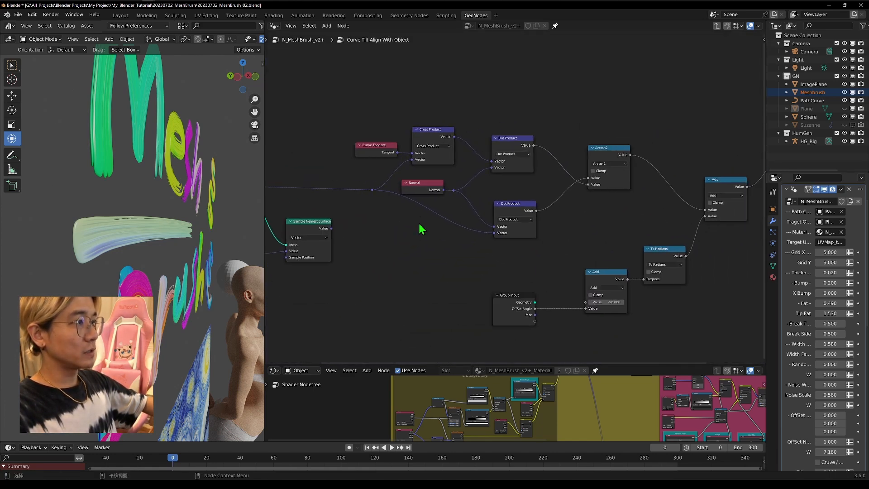
pyautogui.scroll(-3, 421, 220)
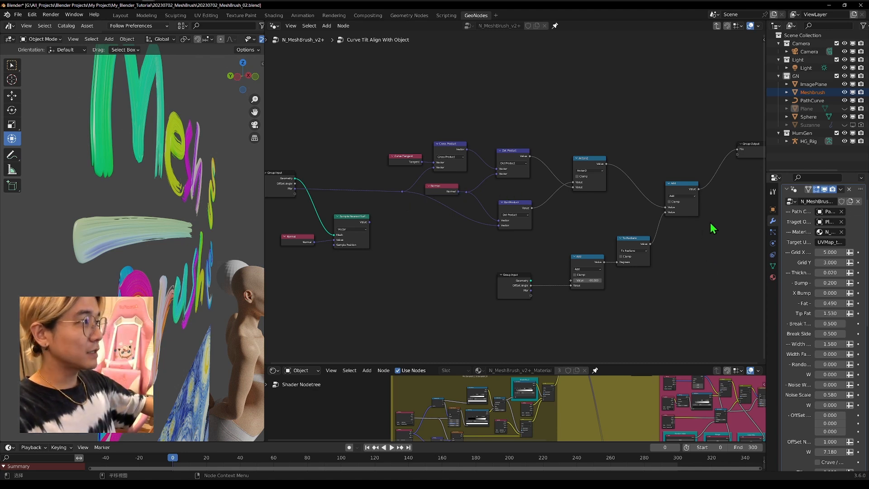
# Move the Group Output and Group Input nodes closer to their neighbours and widen the node editor beside the 3D viewport
pyautogui.moveTo(742, 185); pyautogui.dragTo(713, 194, button='middle')
pyautogui.moveTo(727, 157); pyautogui.dragTo(715, 194)
pyautogui.moveTo(527, 200); pyautogui.dragTo(611, 186, button='middle')
pyautogui.moveTo(267, 231); pyautogui.dragTo(155, 228)
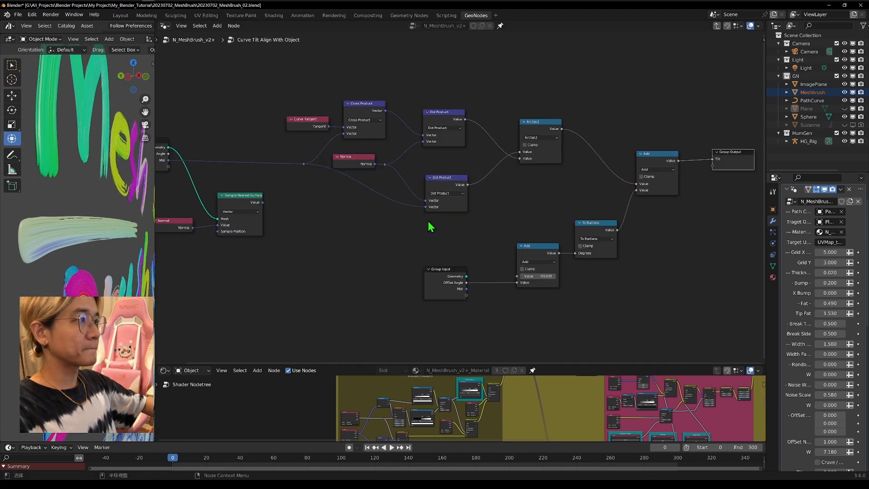
pyautogui.scroll(-1, 430, 227)
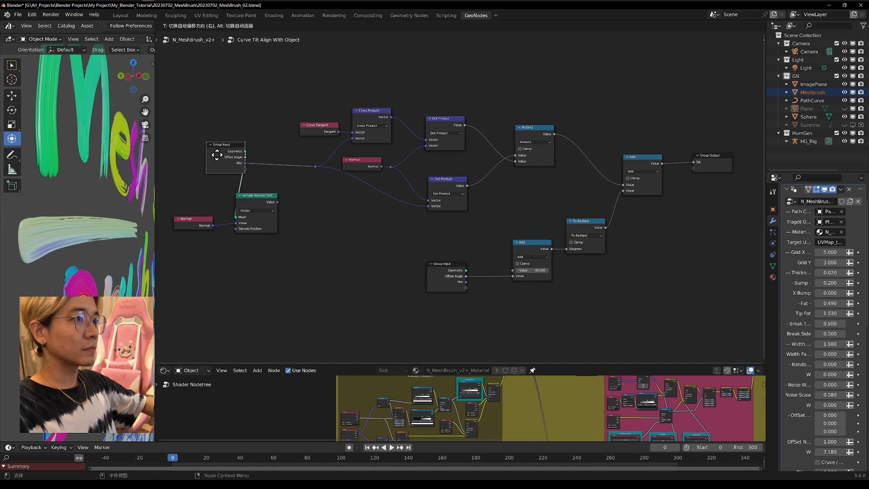
# Leave the node group and check the Traget_Nor Named Attribute feeding it within the Curve Tilt Align With Object frame
pyautogui.press('Tab')
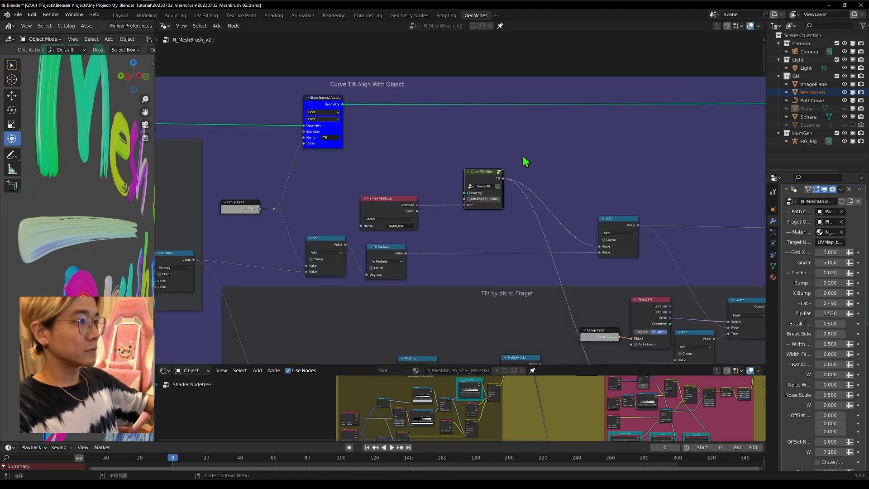
pyautogui.scroll(2, 393, 219)
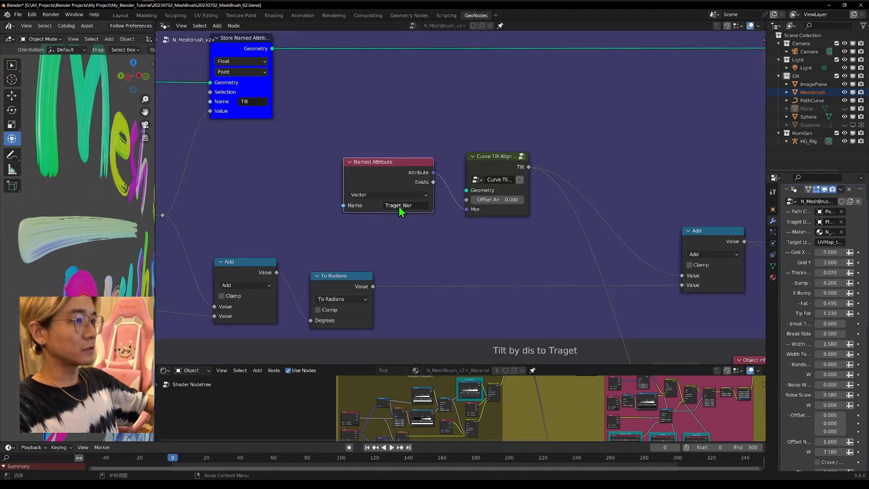
pyautogui.scroll(-8, 401, 205)
pyautogui.moveTo(324, 207); pyautogui.dragTo(198, 198, button='middle')
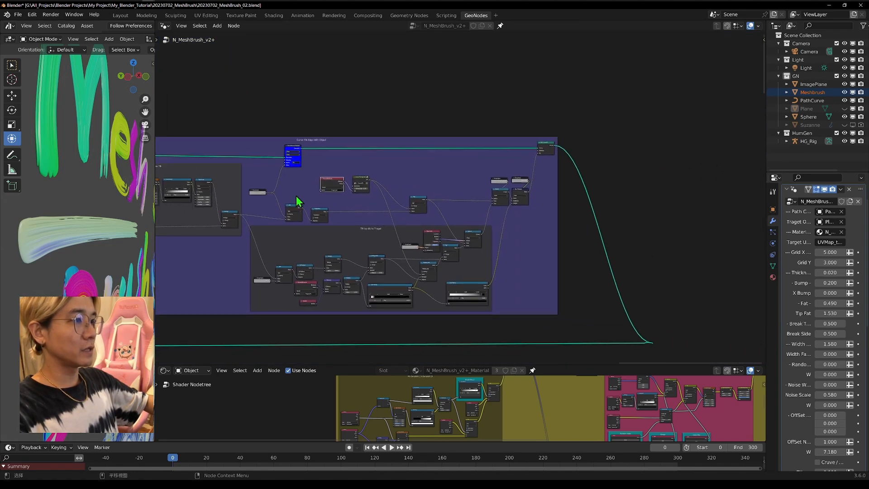
pyautogui.scroll(3, 326, 200)
pyautogui.scroll(-9, 398, 194)
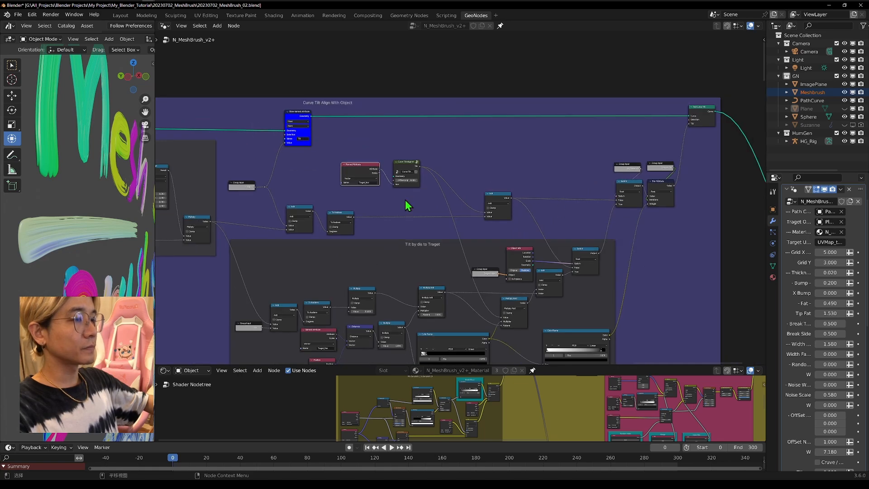
# Examine the OffSetNoise (Cruve) frame, including its Noise Texture, Set Position and Bypass nodes
pyautogui.moveTo(389, 195); pyautogui.dragTo(804, 152, button='middle')
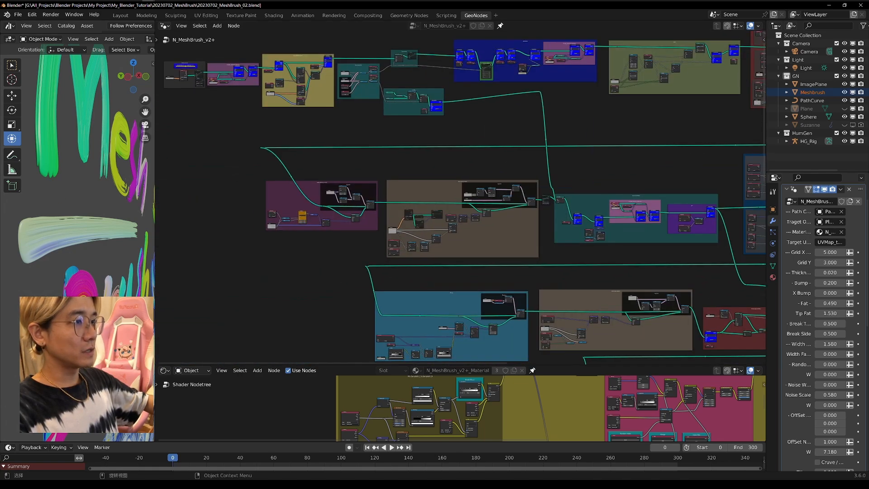
pyautogui.scroll(8, 225, 176)
pyautogui.moveTo(135, 212); pyautogui.dragTo(59, 211, button='middle')
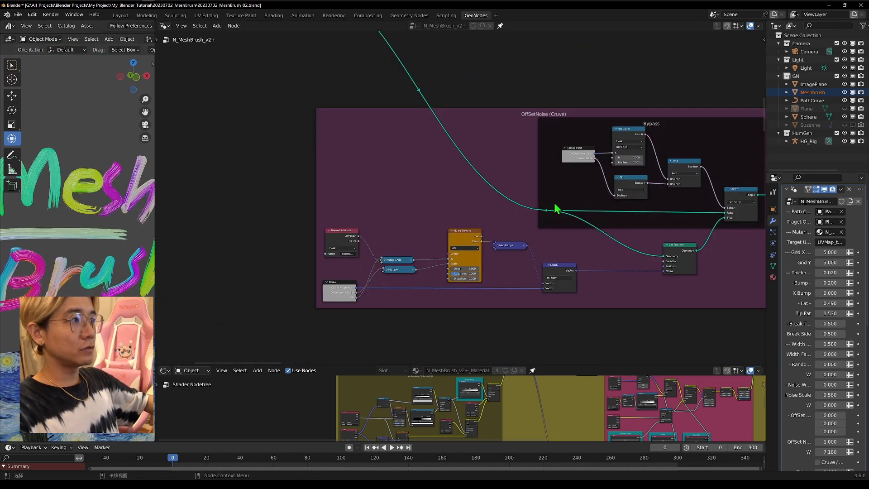
pyautogui.scroll(-2, 545, 200)
pyautogui.moveTo(545, 200); pyautogui.dragTo(434, 175, button='middle')
# Examine the Extrude (Cruve) frame and the switch logic in its Bypass sub-frame
pyautogui.moveTo(369, 124); pyautogui.dragTo(363, 130)
pyautogui.moveTo(570, 188); pyautogui.dragTo(180, 151, button='middle')
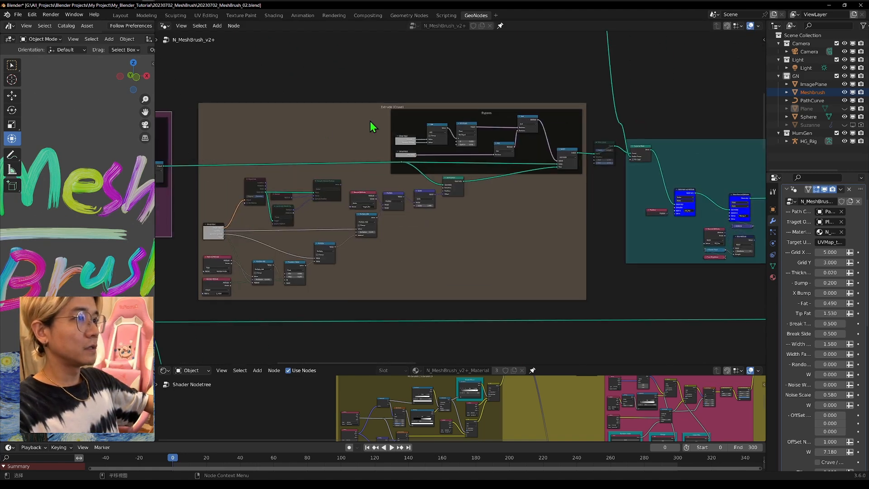
pyautogui.scroll(2, 398, 109)
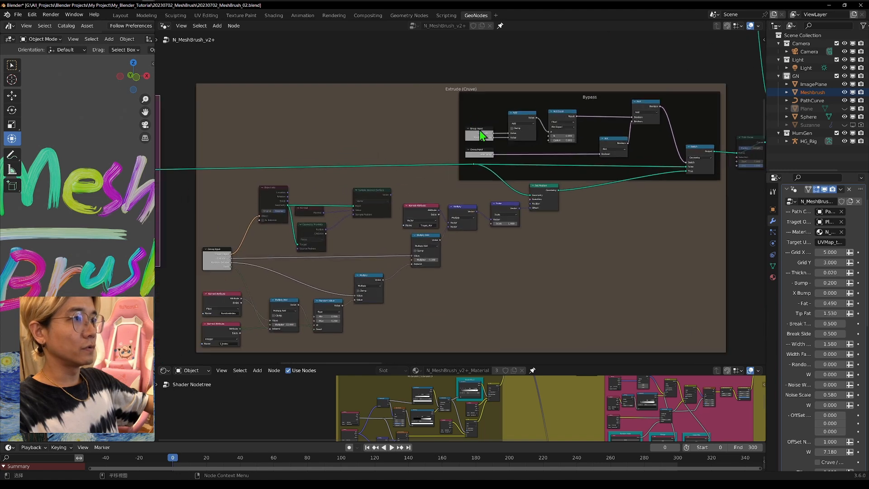
pyautogui.moveTo(524, 166)
pyautogui.mouseDown(button='middle')
pyautogui.moveTo(711, 153)
pyautogui.moveTo(653, 141)
pyautogui.moveTo(519, 152)
pyautogui.mouseUp(button='middle')
pyautogui.scroll(1, 260, 134)
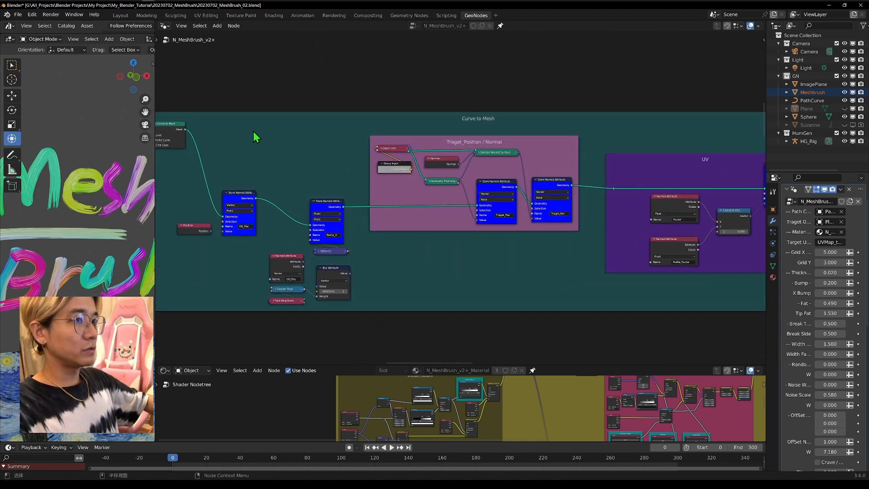
# Examine the Curve to Mesh frame and its Traget_Position / Normal group of Geometry Proximity and Sample Nearest Surface nodes
pyautogui.scroll(-2, 257, 127)
pyautogui.moveTo(212, 107); pyautogui.dragTo(756, 330)
pyautogui.scroll(4, 460, 198)
pyautogui.moveTo(430, 195); pyautogui.dragTo(594, 192, button='middle')
pyautogui.scroll(2, 630, 187)
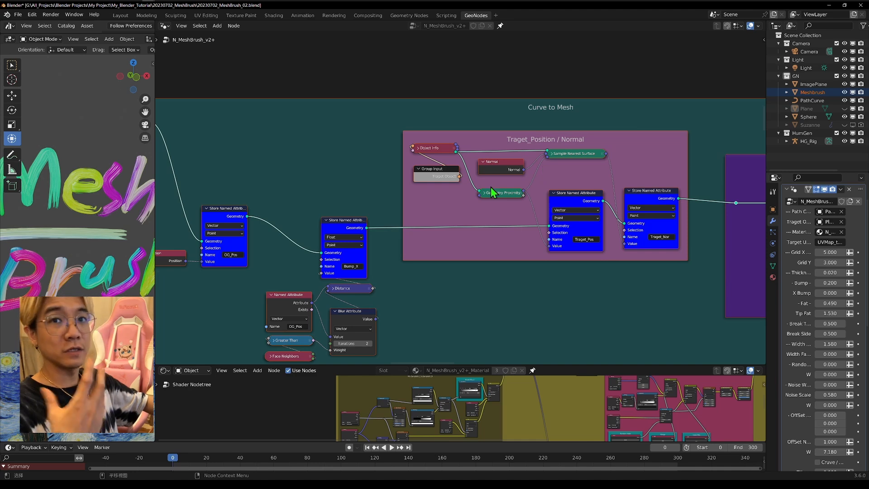
pyautogui.scroll(-4, 490, 254)
pyautogui.scroll(8, 488, 253)
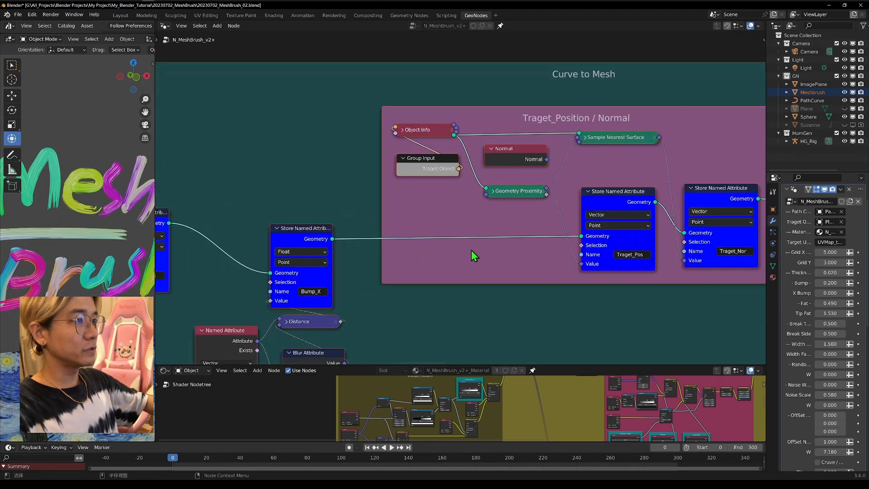
pyautogui.scroll(-5, 471, 250)
# Inspect the Curve to Mesh node and the OG_Pos and Bump_X Store Named Attribute nodes that follow it
pyautogui.moveTo(296, 170); pyautogui.dragTo(395, 166, button='middle')
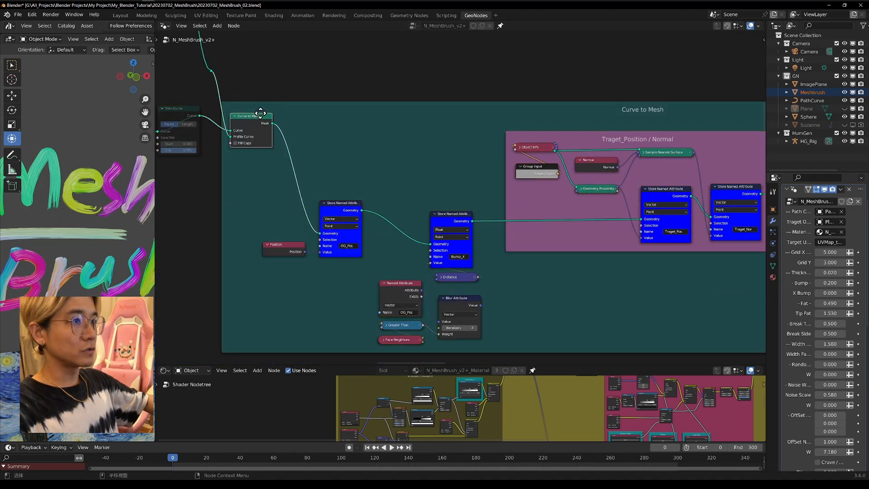
pyautogui.scroll(-2, 283, 113)
pyautogui.moveTo(295, 181); pyautogui.dragTo(515, 332)
pyautogui.click(416, 158)
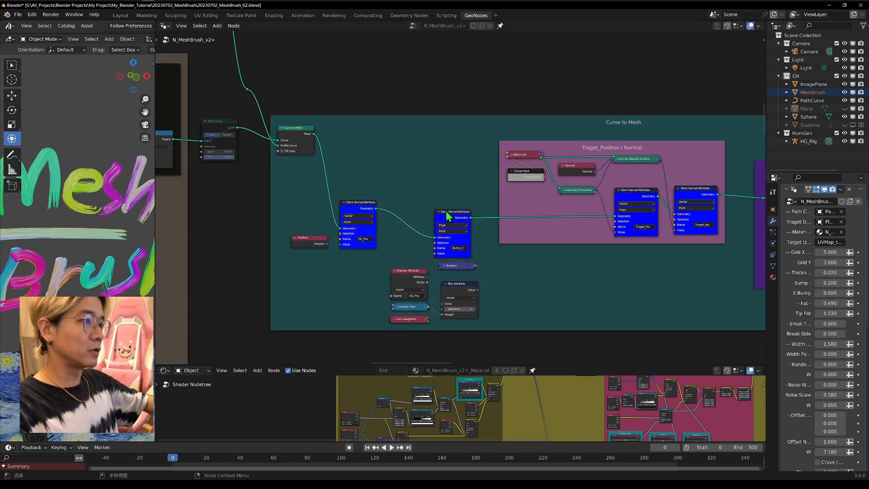
pyautogui.moveTo(447, 216); pyautogui.dragTo(447, 211)
pyautogui.moveTo(633, 271)
pyautogui.mouseDown(button='middle')
pyautogui.moveTo(425, 302)
pyautogui.moveTo(650, 271)
pyautogui.mouseUp(button='middle')
pyautogui.scroll(-8, 580, 279)
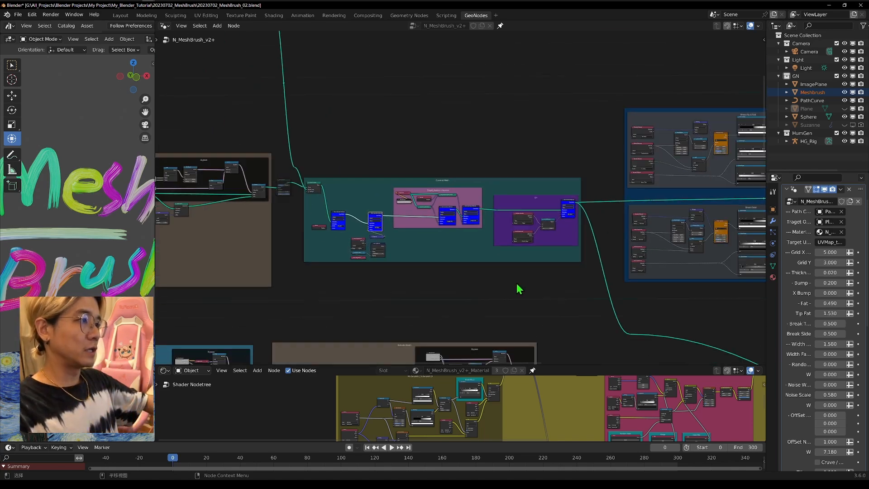
# Examine the UV frame inside the Curve to Mesh frame, from its two Named Attributes to the Store Named Attribute node
pyautogui.scroll(4, 500, 185)
pyautogui.scroll(-4, 501, 195)
pyautogui.moveTo(504, 217); pyautogui.dragTo(519, 326, button='middle')
pyautogui.scroll(17, 486, 249)
pyautogui.moveTo(534, 256); pyautogui.dragTo(473, 184, button='middle')
pyautogui.scroll(3, 471, 190)
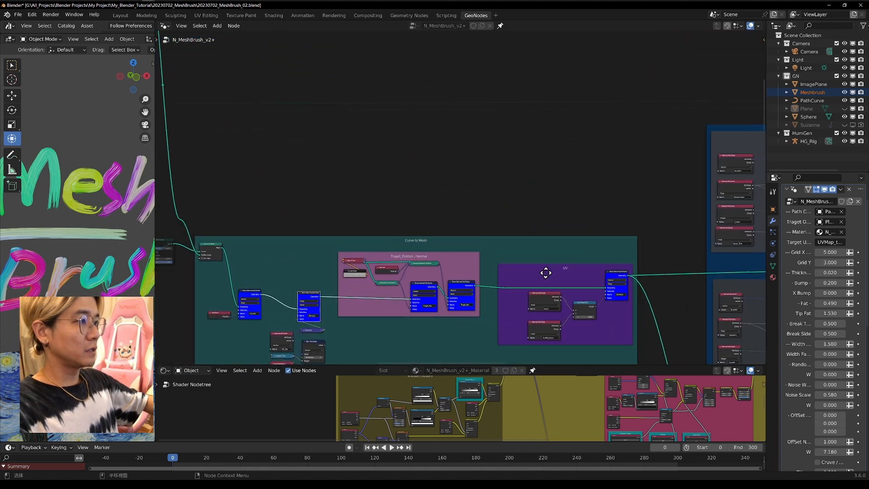
pyautogui.scroll(4, 507, 241)
pyautogui.moveTo(507, 241); pyautogui.dragTo(386, 154, button='middle')
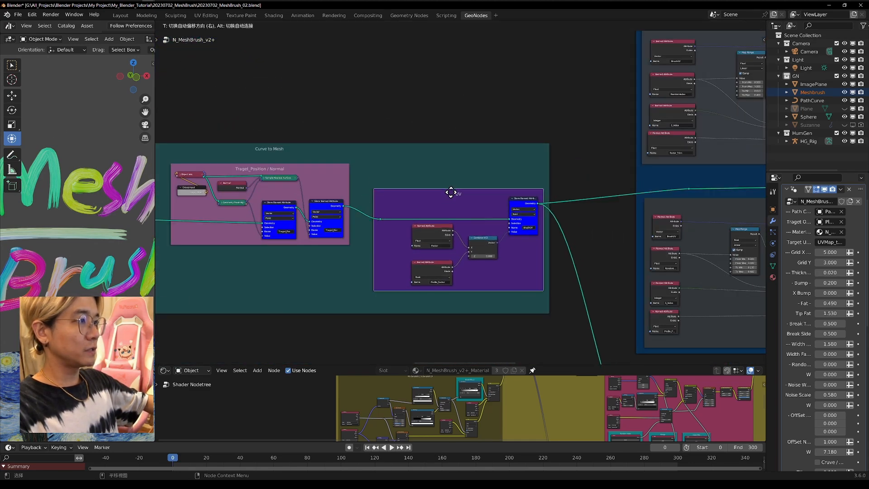
pyautogui.scroll(-2, 359, 239)
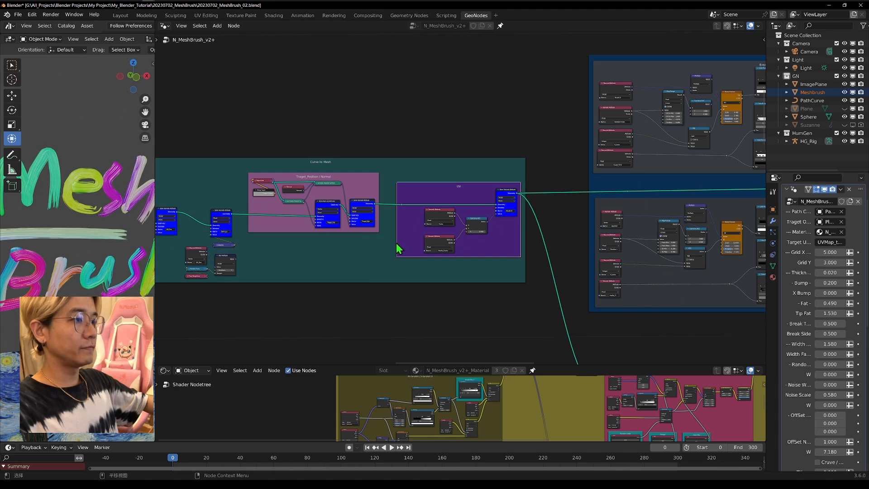
# Examine the UV frame in the Curve to Mesh group alongside the painted strokes in the viewport
pyautogui.scroll(1, 402, 249)
pyautogui.scroll(5, 117, 193)
pyautogui.scroll(-5, 109, 211)
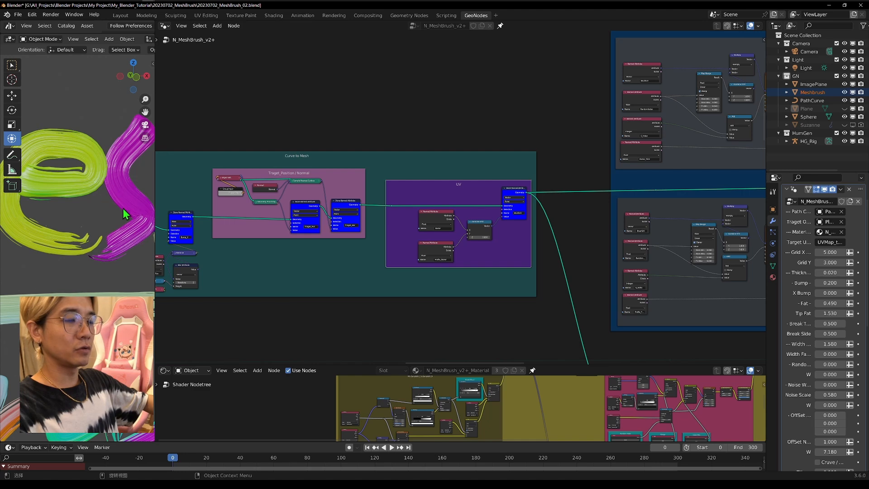
pyautogui.moveTo(123, 209); pyautogui.dragTo(145, 211, button='middle')
pyautogui.scroll(-3, 492, 223)
pyautogui.scroll(3, 298, 168)
pyautogui.moveTo(298, 168); pyautogui.dragTo(383, 180, button='middle')
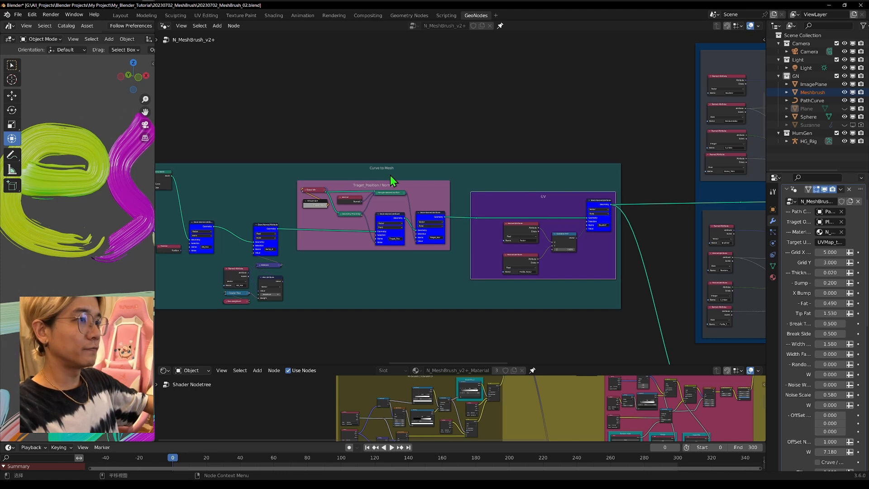
# Examine the Break Brush frame and compare it with the broken stroke ends in the viewport
pyautogui.scroll(-4, 527, 156)
pyautogui.moveTo(604, 133); pyautogui.dragTo(289, 178, button='middle')
pyautogui.scroll(4, 532, 154)
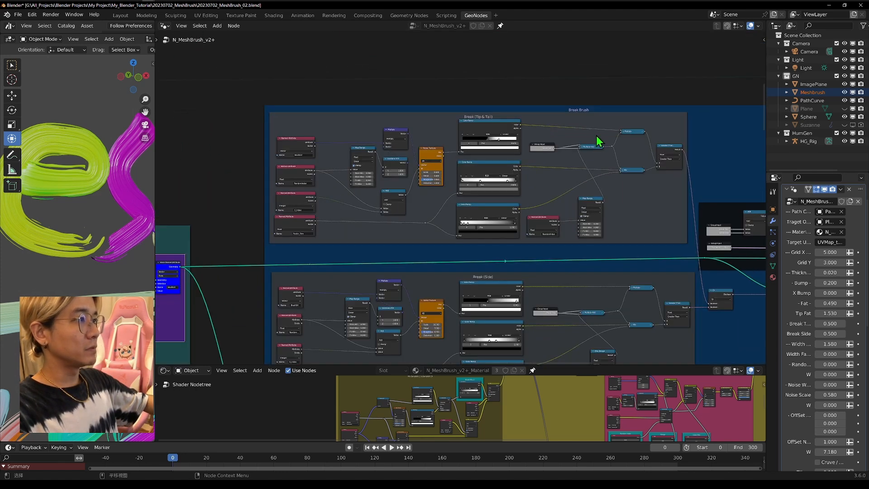
pyautogui.moveTo(597, 140); pyautogui.dragTo(369, 166, button='middle')
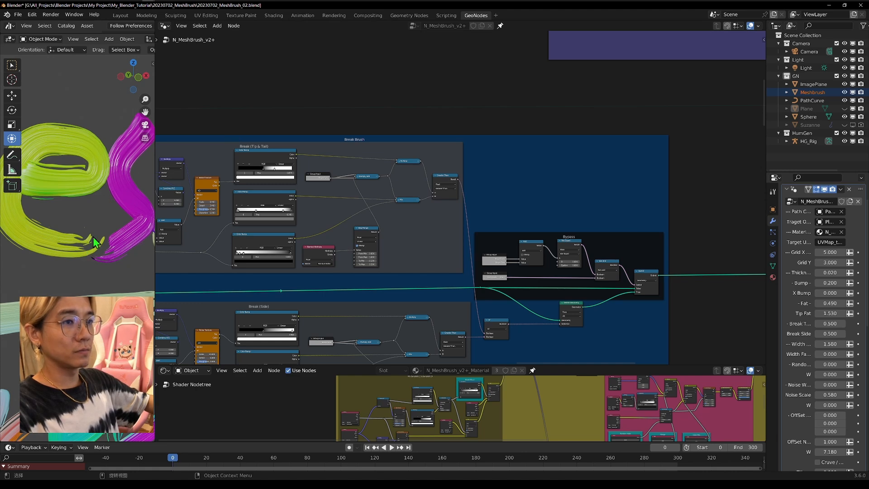
pyautogui.moveTo(58, 243); pyautogui.dragTo(89, 244, button='middle')
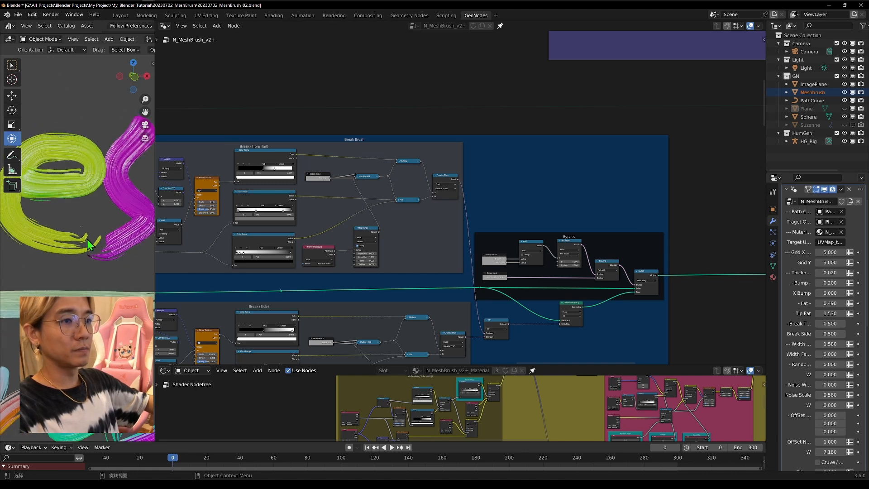
pyautogui.moveTo(349, 134); pyautogui.dragTo(539, 153, button='middle')
pyautogui.scroll(4, 390, 135)
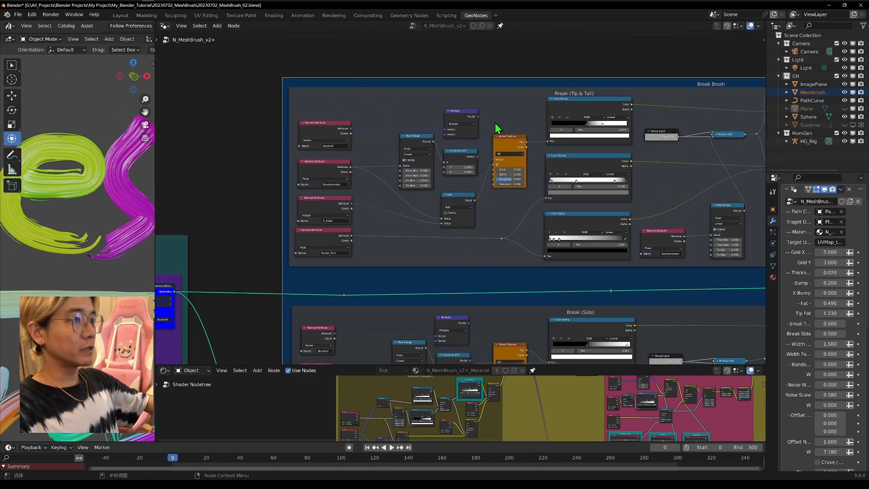
# Inspect the Color Ramps and Greater Than comparison in the Break (Tip & Tail) frame against a wider view of the lettering
pyautogui.scroll(3, 529, 162)
pyautogui.moveTo(636, 180); pyautogui.dragTo(297, 195, button='middle')
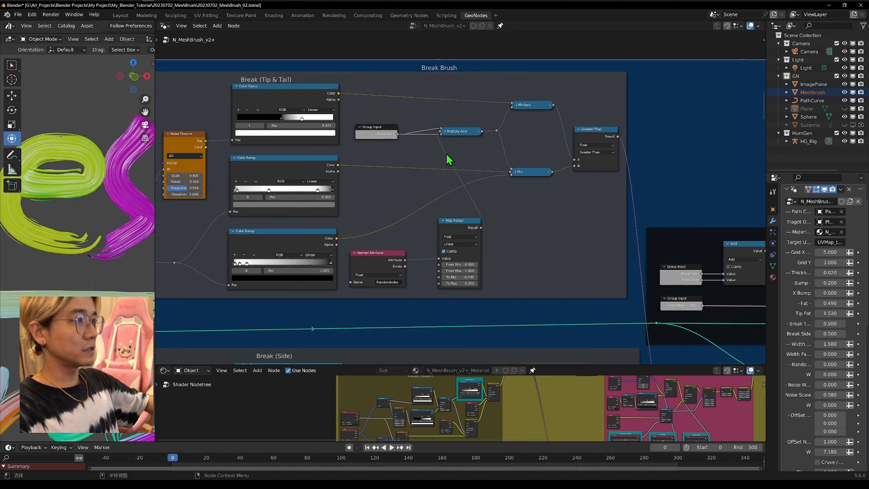
pyautogui.moveTo(440, 177); pyautogui.dragTo(574, 148, button='middle')
pyautogui.scroll(-6, 537, 90)
pyautogui.moveTo(475, 62)
pyautogui.mouseDown()
pyautogui.moveTo(473, 79)
pyautogui.moveTo(474, 71)
pyautogui.mouseUp()
pyautogui.scroll(-7, 80, 184)
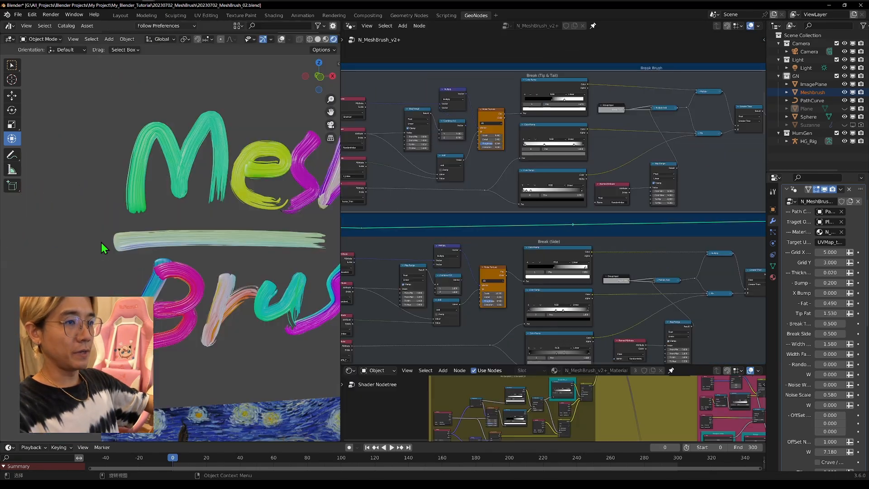
# Trace the BrushUV, RandomIndex, S_Index and Factor_Trim attributes through the Break (Tip & Tail) frame's Noise Texture and ramps to its comparison
pyautogui.scroll(-3, 561, 188)
pyautogui.moveTo(590, 151); pyautogui.dragTo(568, 106, button='middle')
pyautogui.scroll(3, 566, 183)
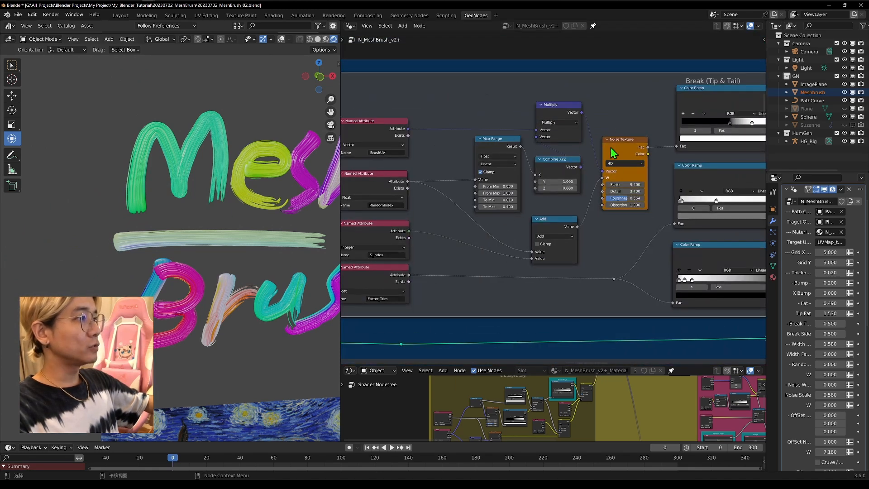
pyautogui.moveTo(364, 159); pyautogui.dragTo(421, 154, button='middle')
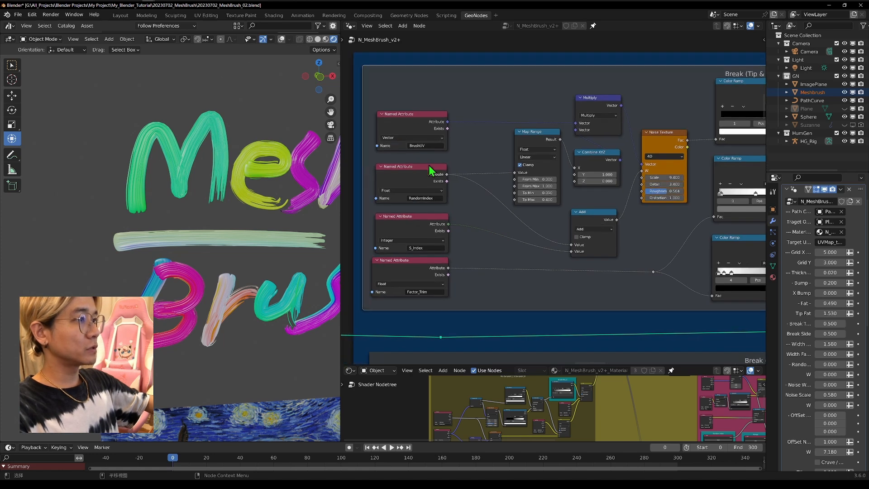
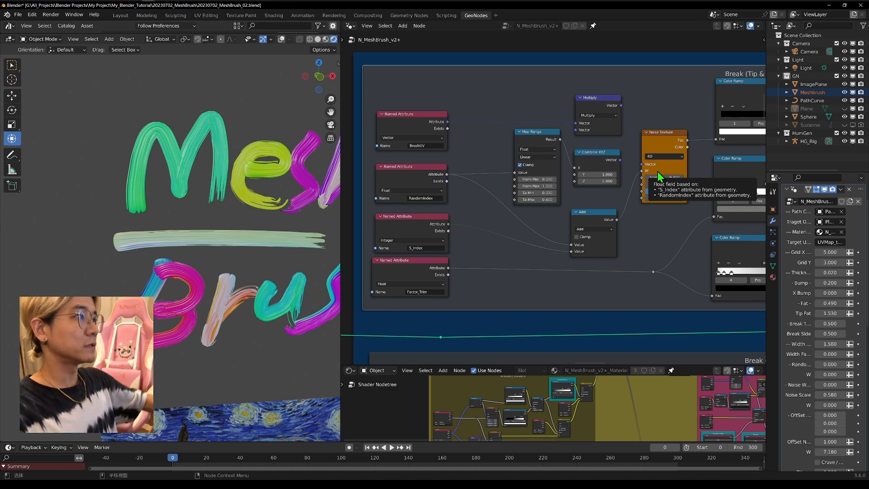
pyautogui.moveTo(656, 171); pyautogui.dragTo(328, 181, button='middle')
pyautogui.moveTo(683, 198); pyautogui.dragTo(601, 210, button='middle')
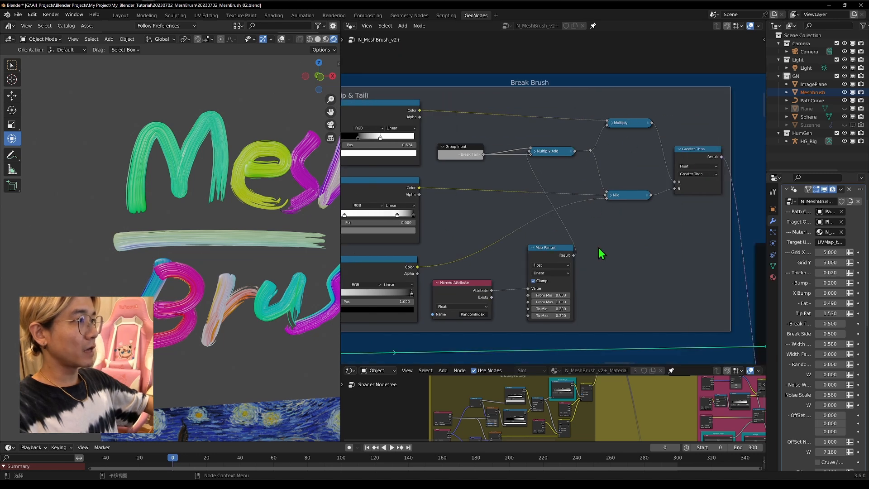
# Look over the Break (Side) frame and the Bypass logic of a purple Set Position frame
pyautogui.moveTo(634, 302)
pyautogui.mouseDown(button='middle')
pyautogui.moveTo(640, 252)
pyautogui.moveTo(562, 120)
pyautogui.moveTo(597, 111)
pyautogui.moveTo(593, 126)
pyautogui.mouseUp(button='middle')
pyautogui.scroll(-2, 573, 122)
pyautogui.scroll(-5, 478, 169)
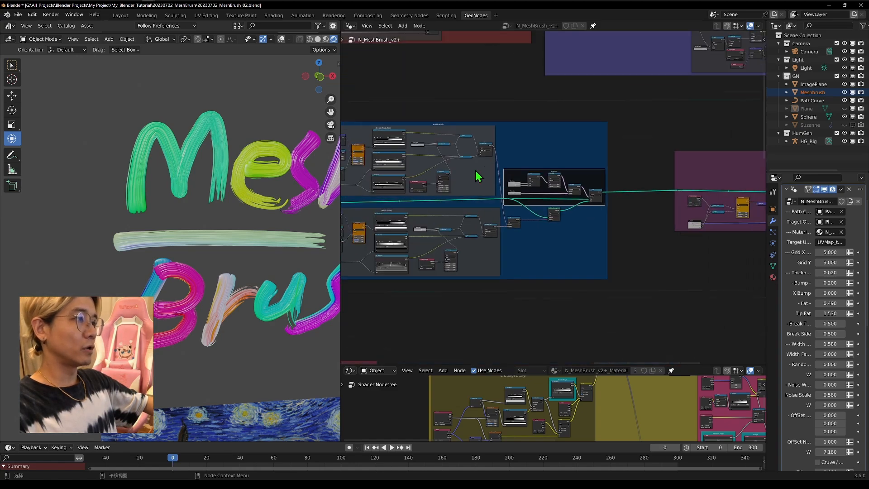
pyautogui.scroll(-5, 466, 177)
pyautogui.scroll(10, 566, 223)
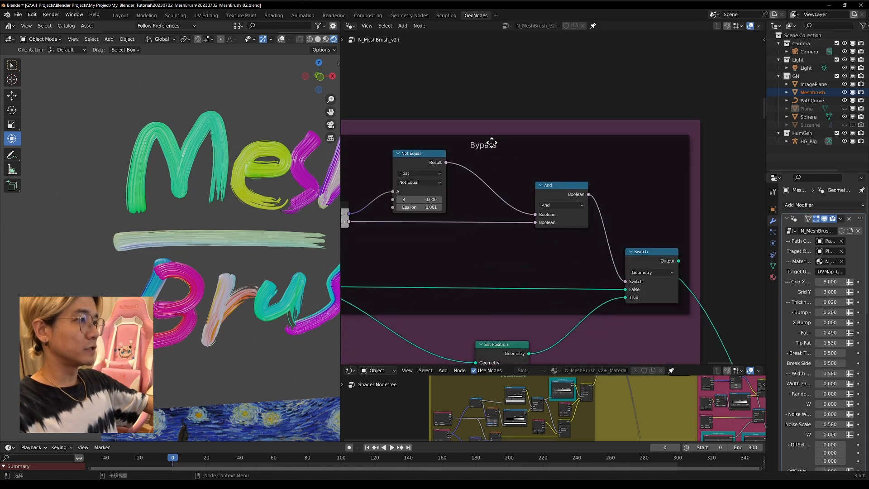
# Inspect the Break Brush frame's Bypass sub-frame with its Not And, Switch and Delete Geometry nodes
pyautogui.scroll(-6, 492, 143)
pyautogui.scroll(2, 572, 120)
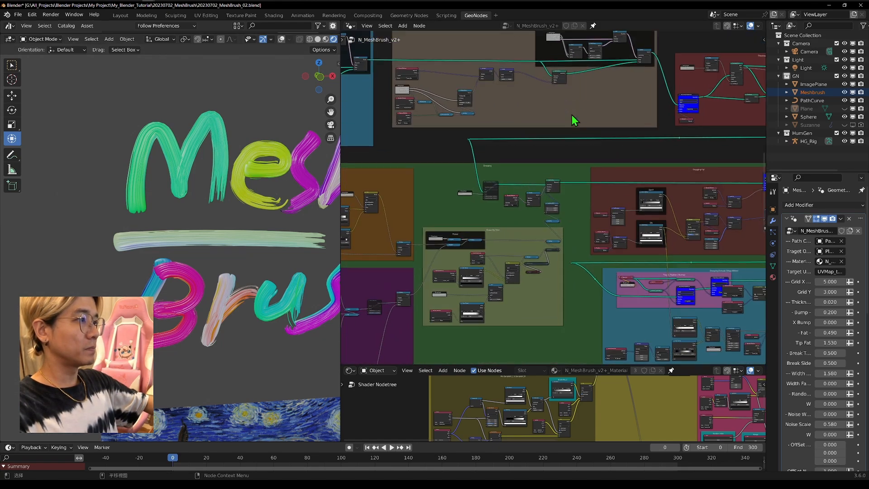
pyautogui.moveTo(571, 115); pyautogui.dragTo(531, 256, button='middle')
pyautogui.scroll(1, 556, 197)
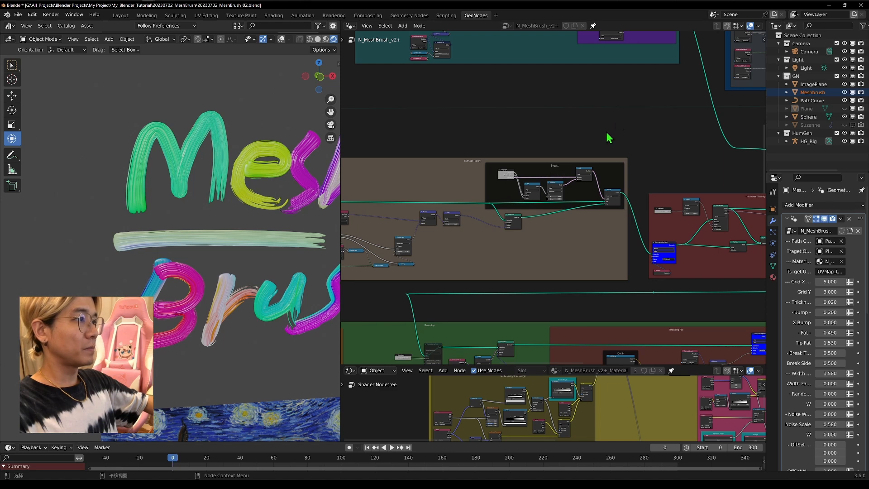
pyautogui.moveTo(618, 127); pyautogui.dragTo(628, 283, button='middle')
pyautogui.moveTo(704, 212)
pyautogui.mouseDown(button='middle')
pyautogui.moveTo(624, 283)
pyautogui.moveTo(625, 348)
pyautogui.mouseUp(button='middle')
pyautogui.scroll(7, 630, 263)
pyautogui.moveTo(652, 247); pyautogui.dragTo(645, 235, button='middle')
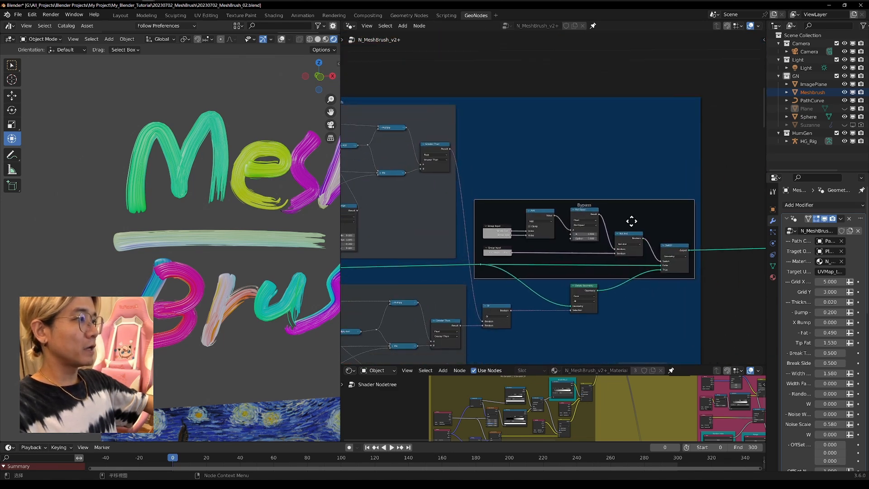
pyautogui.scroll(3, 600, 194)
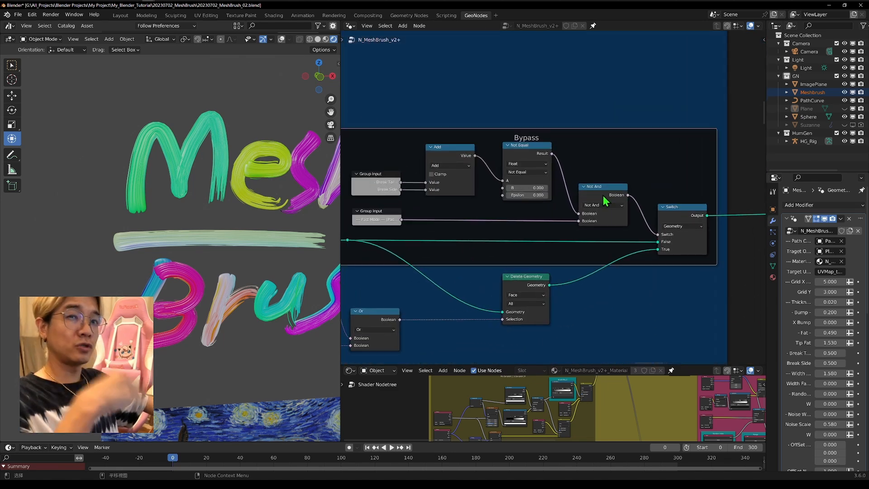
pyautogui.moveTo(703, 239); pyautogui.dragTo(618, 201, button='middle')
pyautogui.scroll(-1, 618, 201)
pyautogui.scroll(-3, 620, 207)
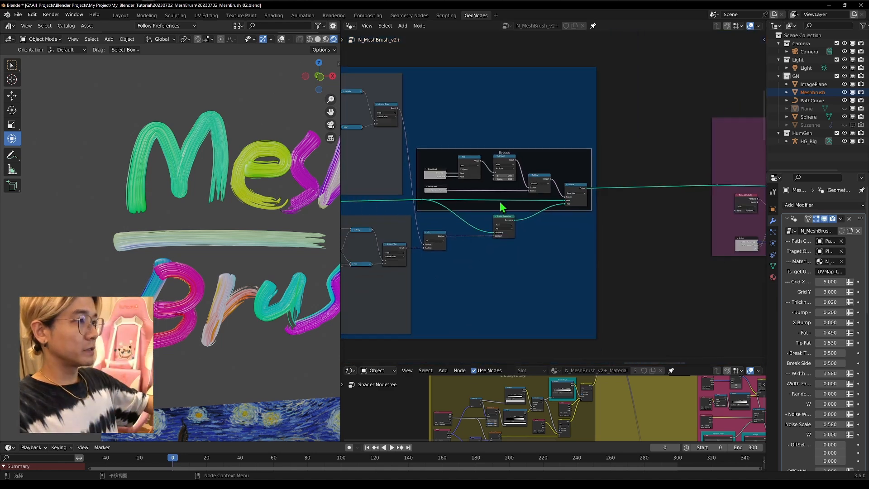
pyautogui.moveTo(508, 206); pyautogui.dragTo(565, 194, button='middle')
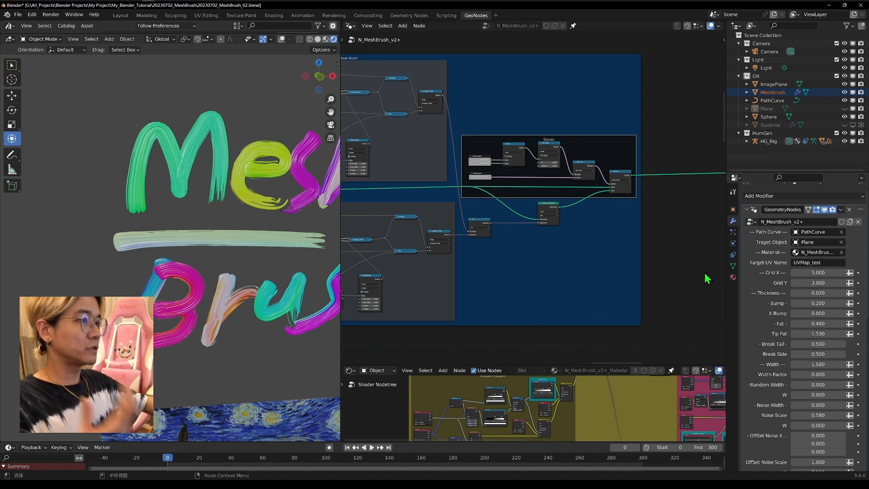
# Trace how the Not Equal and Not And nodes drive the geometry Switch in the Break Brush Bypass
pyautogui.scroll(-5, 489, 199)
pyautogui.moveTo(482, 163)
pyautogui.mouseDown(button='middle')
pyautogui.moveTo(436, 171)
pyautogui.moveTo(609, 175)
pyautogui.mouseUp(button='middle')
pyautogui.scroll(-4, 396, 199)
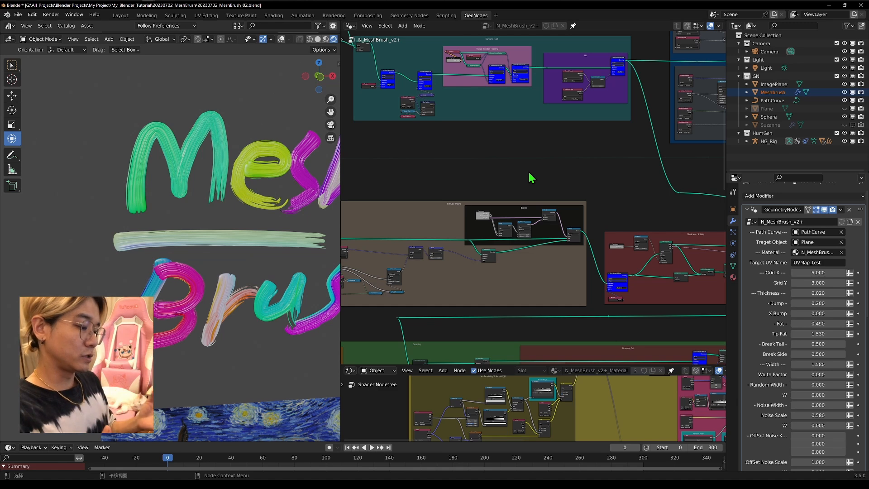
pyautogui.moveTo(646, 177)
pyautogui.mouseDown(button='middle')
pyautogui.moveTo(444, 265)
pyautogui.moveTo(364, 287)
pyautogui.mouseUp(button='middle')
pyautogui.moveTo(554, 207); pyautogui.dragTo(392, 282, button='middle')
pyautogui.scroll(5, 491, 249)
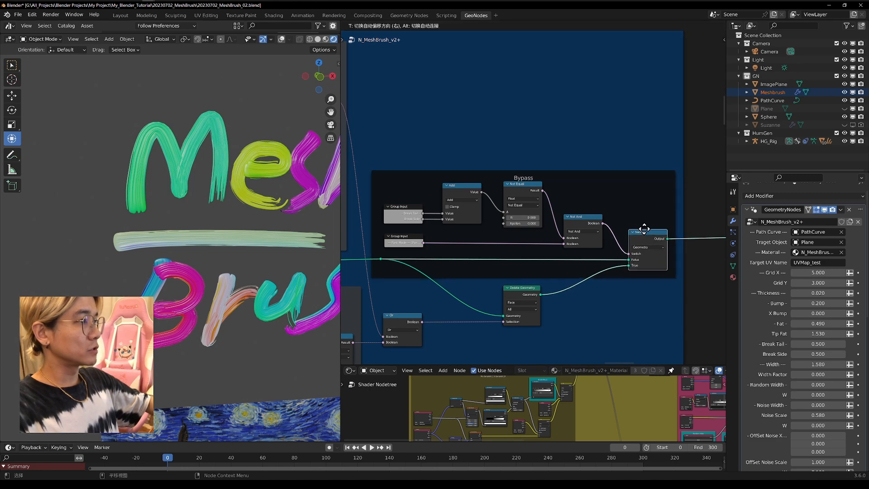
pyautogui.scroll(1, 628, 240)
pyautogui.moveTo(522, 185); pyautogui.dragTo(521, 188)
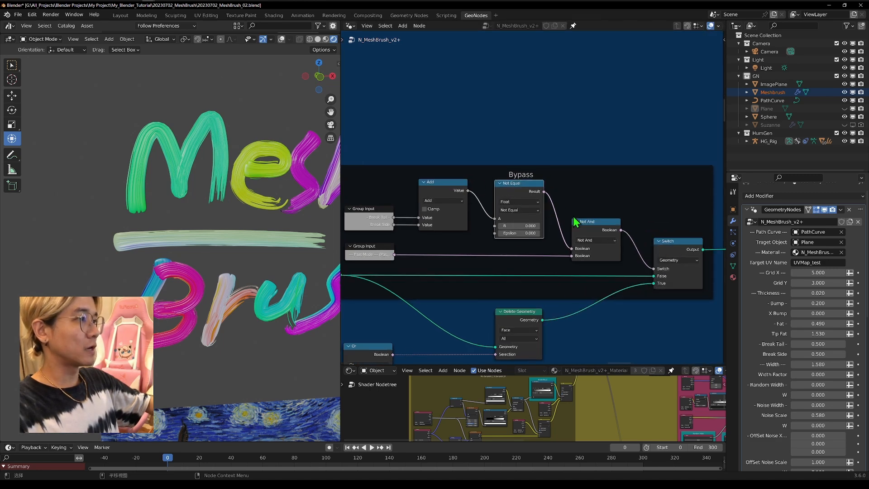
pyautogui.moveTo(594, 229); pyautogui.dragTo(596, 225)
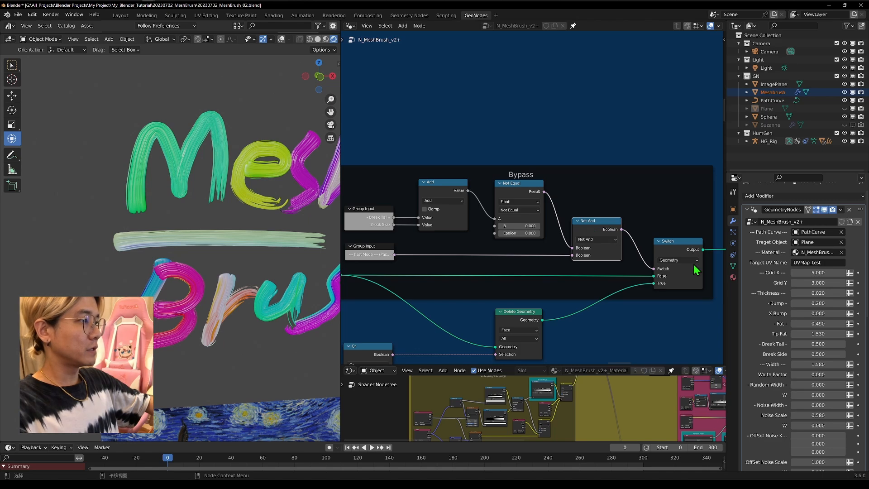
pyautogui.scroll(-2, 617, 266)
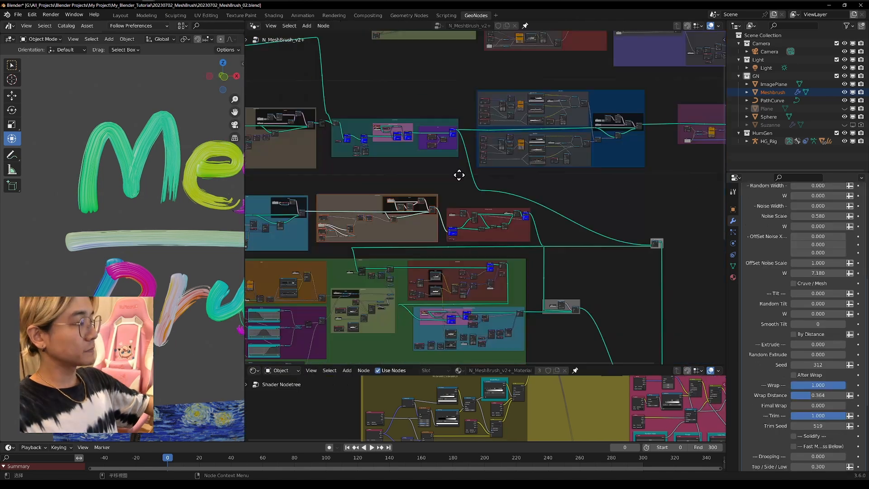
# Examine the Wrap frame, including its Color Ramps, Set Position node and Bypass sub-frame
pyautogui.scroll(2, 659, 196)
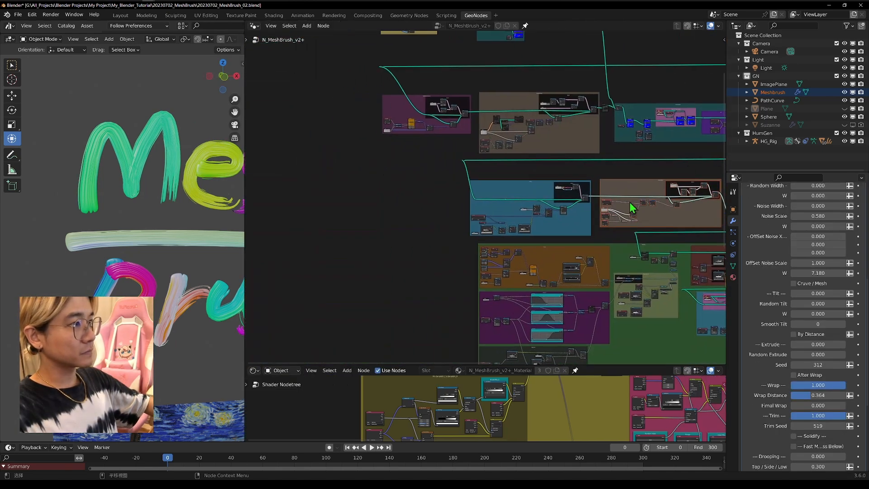
pyautogui.scroll(20, 658, 194)
pyautogui.moveTo(598, 202); pyautogui.dragTo(358, 180, button='middle')
pyautogui.scroll(-1, 495, 85)
pyautogui.scroll(-1, 509, 116)
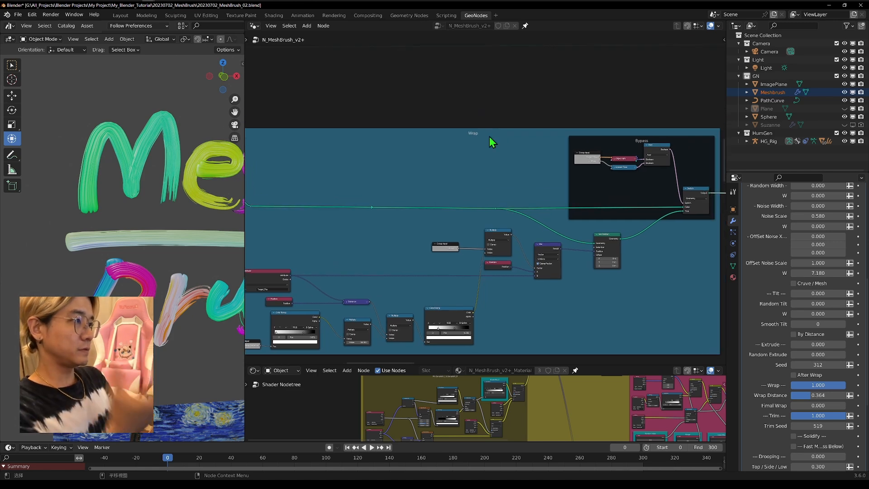
pyautogui.scroll(-1, 495, 161)
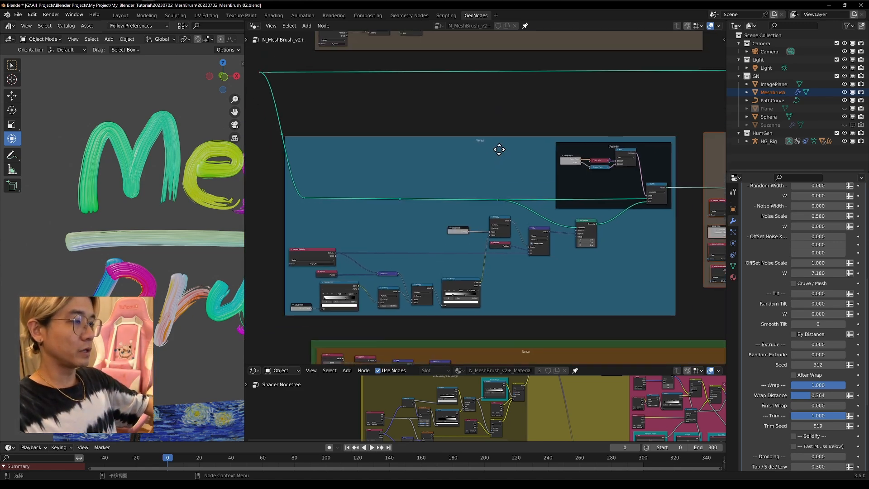
pyautogui.moveTo(498, 151); pyautogui.dragTo(480, 113, button='middle')
pyautogui.scroll(4, 565, 180)
pyautogui.moveTo(498, 193); pyautogui.dragTo(534, 172, button='middle')
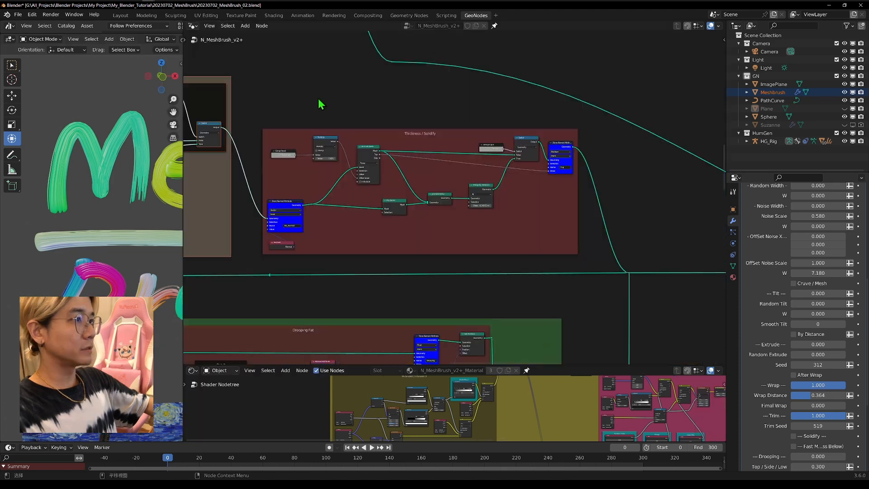
# Focus on the Thickness / Solidify frame and shift its Extrude Mesh and Flip Faces nodes slightly
pyautogui.moveTo(289, 99); pyautogui.dragTo(628, 273)
pyautogui.press('KP_Decimal')
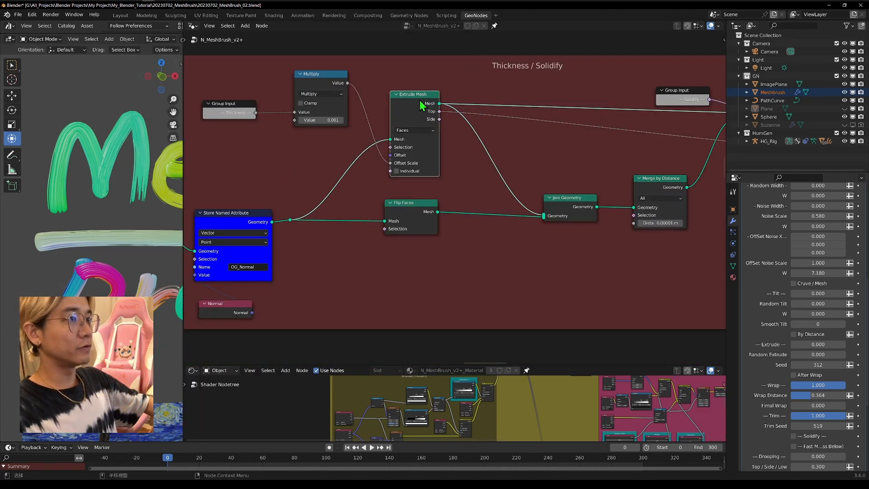
pyautogui.moveTo(420, 101); pyautogui.dragTo(425, 88)
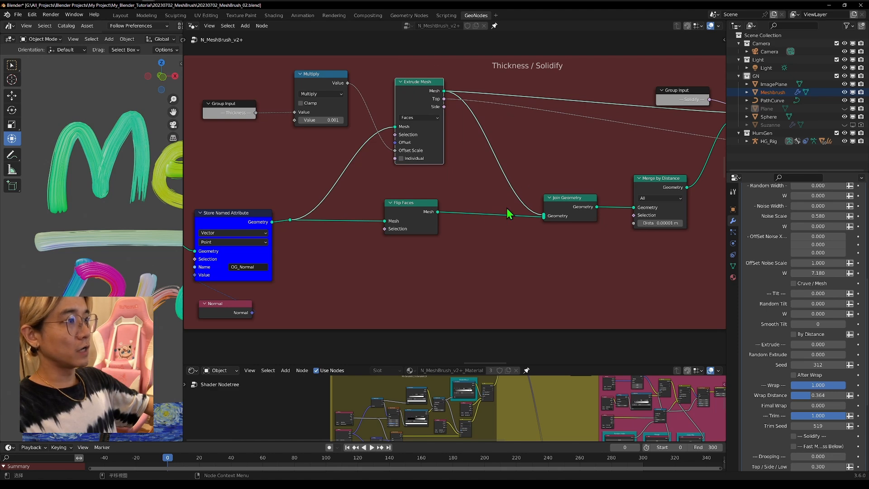
pyautogui.moveTo(411, 214); pyautogui.dragTo(428, 215)
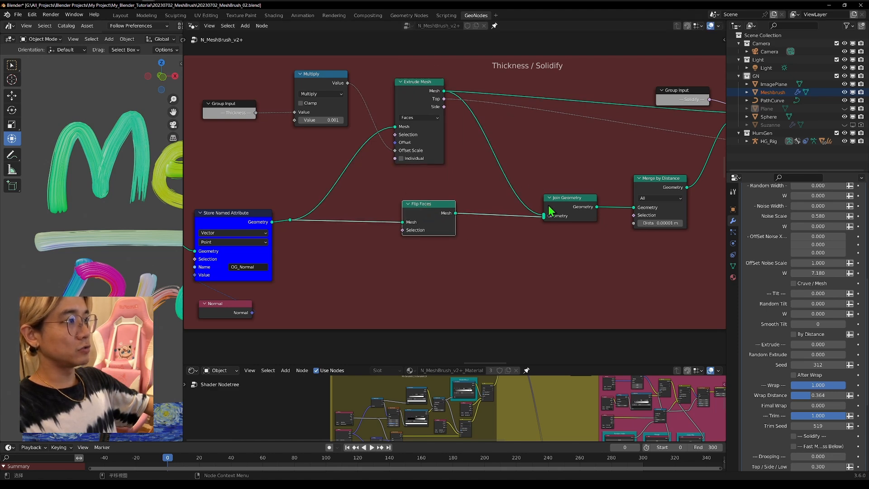
pyautogui.scroll(-1, 602, 178)
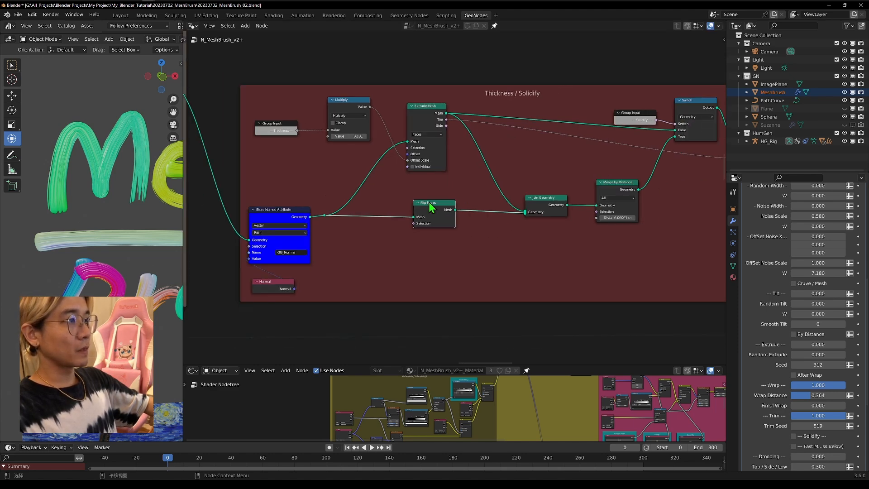
# Examine the small Switch frame after Thickness / Solidify and follow its links across the overall node tree
pyautogui.keyDown('ctrl'); pyautogui.moveTo(504, 187); pyautogui.dragTo(510, 212, button='middle'); pyautogui.keyUp('ctrl')
pyautogui.moveTo(510, 212); pyautogui.dragTo(161, 144, button='middle')
pyautogui.moveTo(432, 166); pyautogui.dragTo(574, 294)
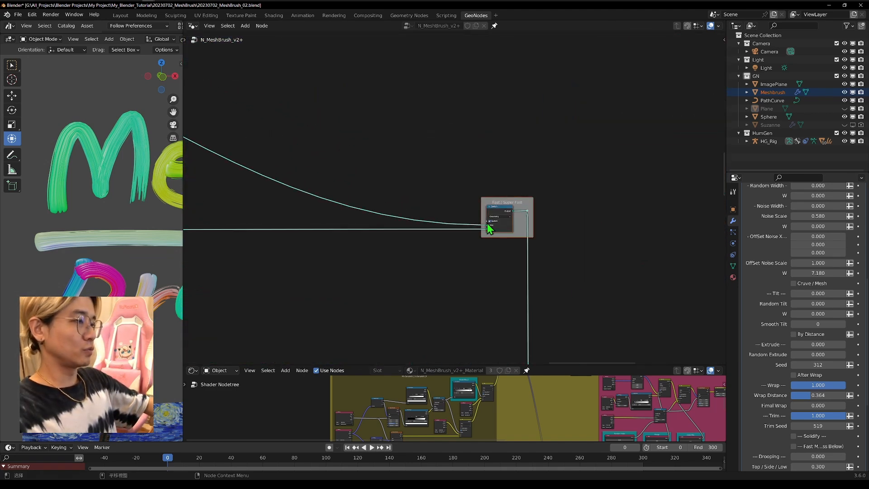
pyautogui.scroll(-12, 508, 210)
pyautogui.moveTo(508, 211); pyautogui.dragTo(605, 242, button='middle')
pyautogui.scroll(8, 605, 243)
pyautogui.scroll(-9, 543, 199)
pyautogui.scroll(-6, 561, 215)
pyautogui.moveTo(512, 204); pyautogui.dragTo(534, 174, button='middle')
pyautogui.moveTo(519, 222); pyautogui.dragTo(543, 160, button='middle')
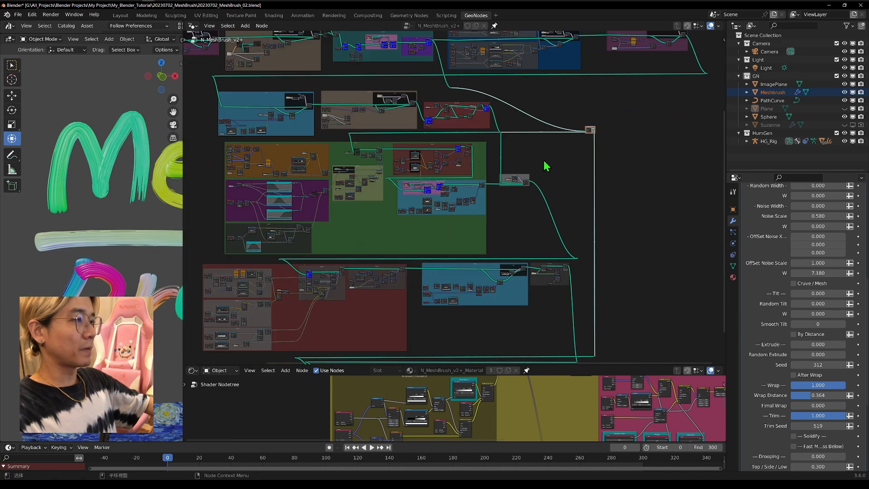
# Select the Drooping, Fat, Final Wrap and Sub / Smooth frames together and compare them with the frames in the rows above
pyautogui.moveTo(204, 139); pyautogui.dragTo(576, 377)
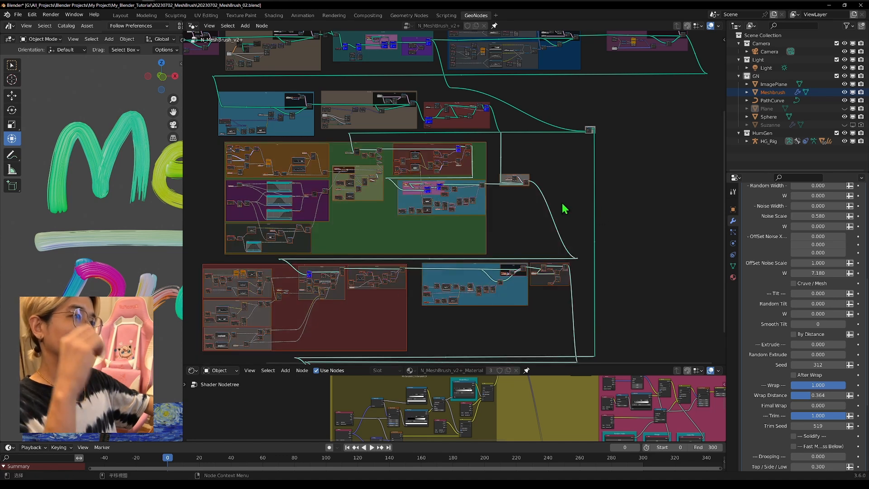
pyautogui.scroll(-6, 815, 354)
pyautogui.moveTo(525, 214); pyautogui.dragTo(562, 435, button='middle')
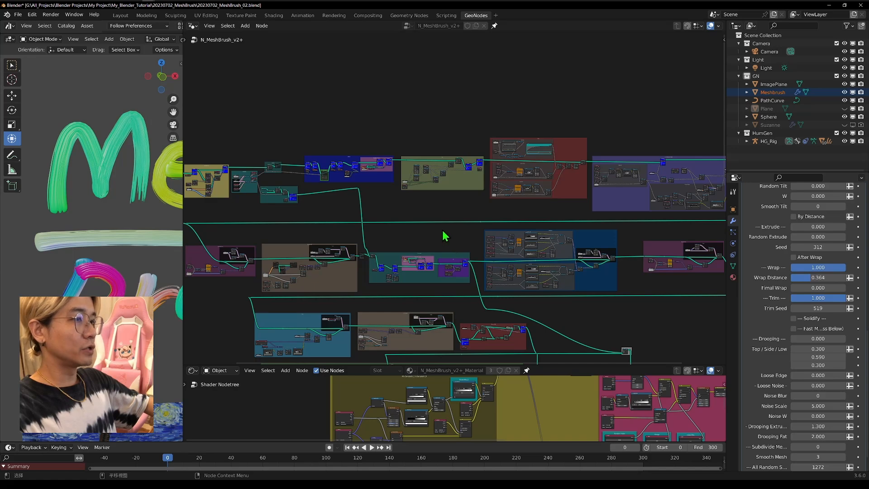
pyautogui.scroll(2, 444, 237)
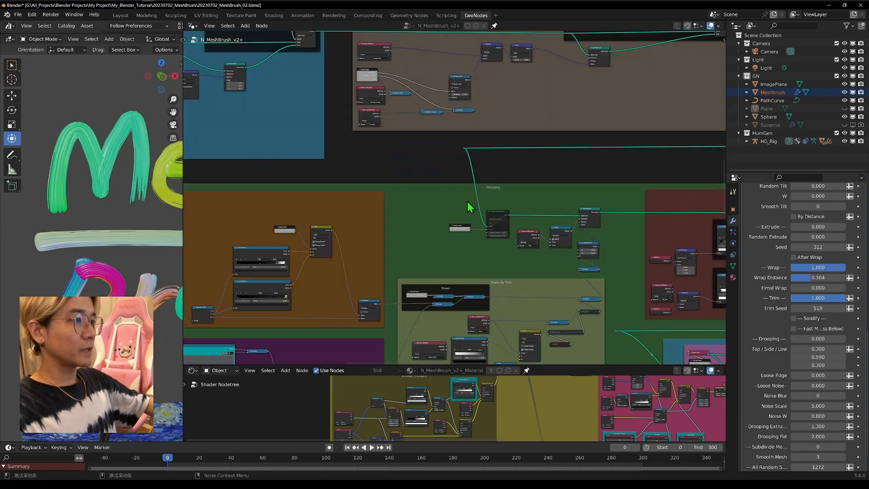
# Select the green Drooping frame and examine its curve-based noise and Edge limit sub-frames
pyautogui.scroll(-10, 459, 219)
pyautogui.moveTo(454, 211); pyautogui.dragTo(415, 112, button='middle')
pyautogui.moveTo(416, 112); pyautogui.dragTo(427, 97)
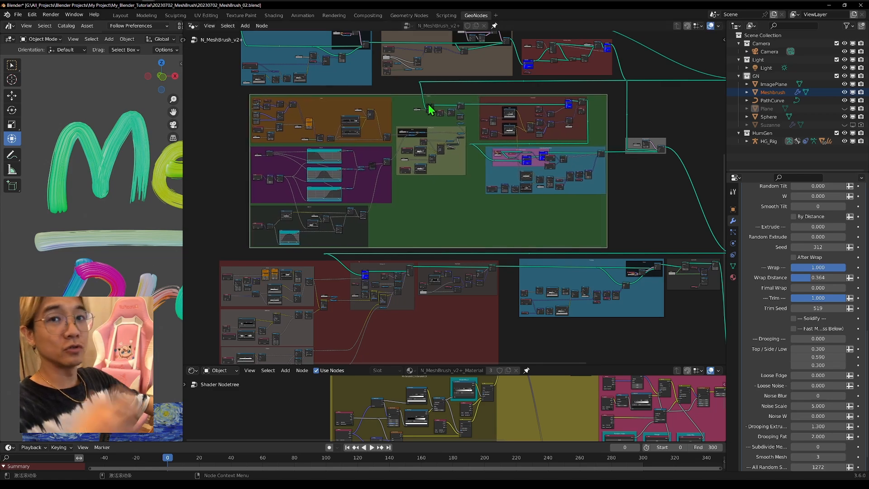
pyautogui.scroll(14, 409, 131)
pyautogui.scroll(-2, 407, 139)
pyautogui.moveTo(408, 140); pyautogui.dragTo(566, 131, button='middle')
pyautogui.moveTo(182, 151)
pyautogui.mouseDown()
pyautogui.moveTo(325, 151)
pyautogui.moveTo(181, 154)
pyautogui.mouseUp()
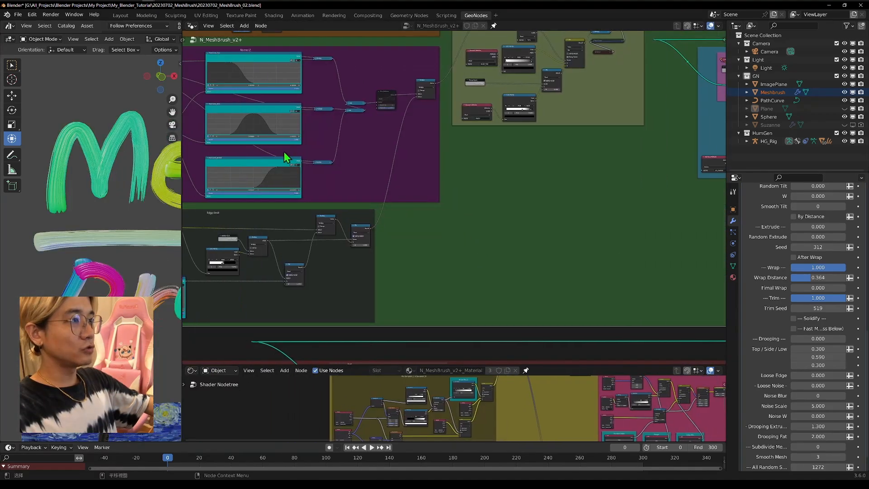
# Examine the remaining sub-frames inside Drooping and follow the geometry link running through them
pyautogui.moveTo(282, 156); pyautogui.dragTo(539, 288, button='middle')
pyautogui.scroll(4, 569, 149)
pyautogui.moveTo(548, 132); pyautogui.dragTo(240, 145, button='middle')
pyautogui.moveTo(599, 175); pyautogui.dragTo(435, 152, button='middle')
pyautogui.scroll(-13, 473, 167)
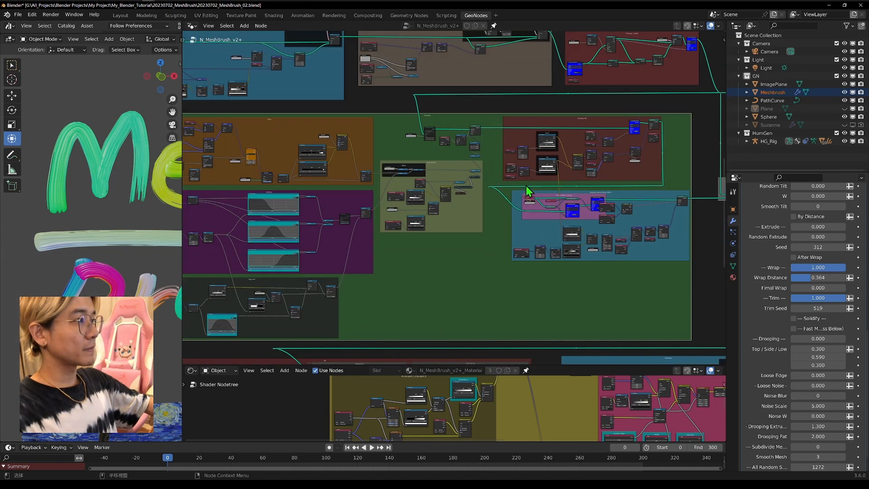
# Examine the Fat frame below Drooping, including its thickness sub-frame and the noise groups feeding it
pyautogui.scroll(-4, 525, 185)
pyautogui.moveTo(447, 200); pyautogui.dragTo(537, 79, button='middle')
pyautogui.scroll(3, 525, 225)
pyautogui.moveTo(547, 120); pyautogui.dragTo(451, 268, button='middle')
pyautogui.scroll(-3, 453, 190)
pyautogui.scroll(5, 398, 279)
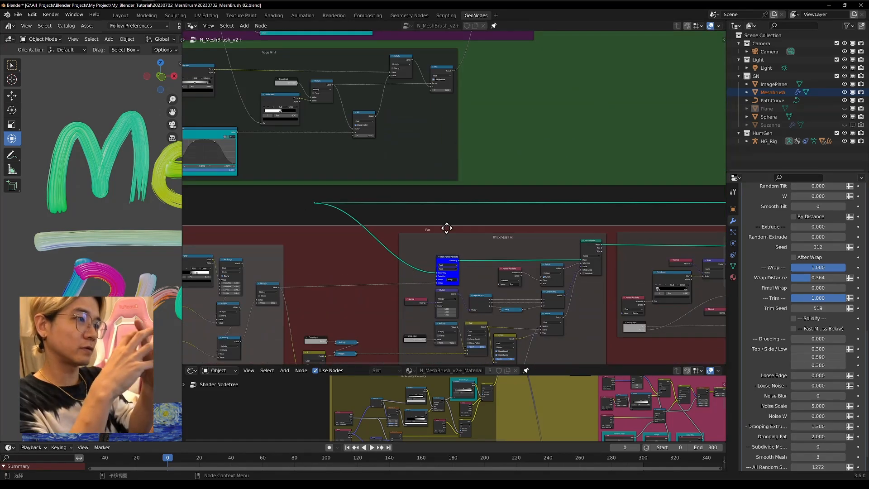
pyautogui.scroll(-2, 454, 265)
pyautogui.moveTo(454, 251); pyautogui.dragTo(662, 94, button='middle')
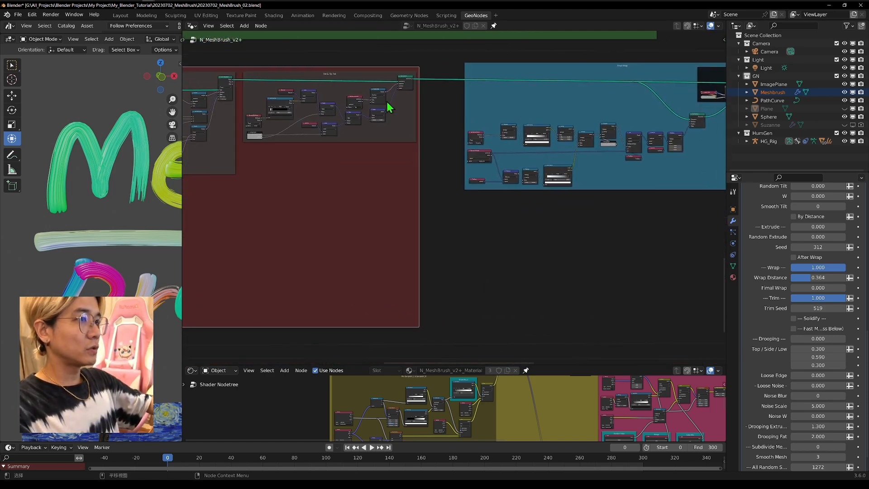
pyautogui.moveTo(379, 110); pyautogui.dragTo(738, 135, button='middle')
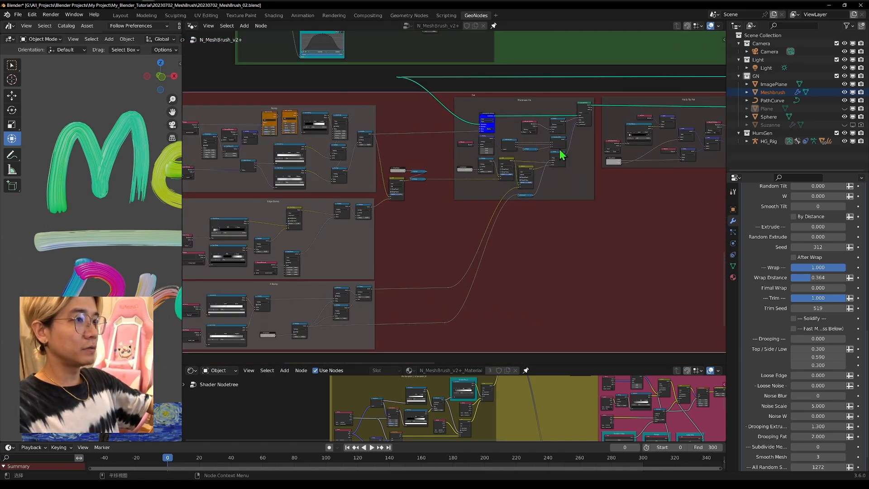
# Shift the Final Wrap frame with its Bypass sub-frame slightly up and to the left
pyautogui.scroll(-2, 546, 171)
pyautogui.keyDown('ctrl'); pyautogui.scroll(-5, 591, 180); pyautogui.keyUp('ctrl')
pyautogui.scroll(2, 566, 167)
pyautogui.moveTo(543, 155); pyautogui.dragTo(503, 172, button='middle')
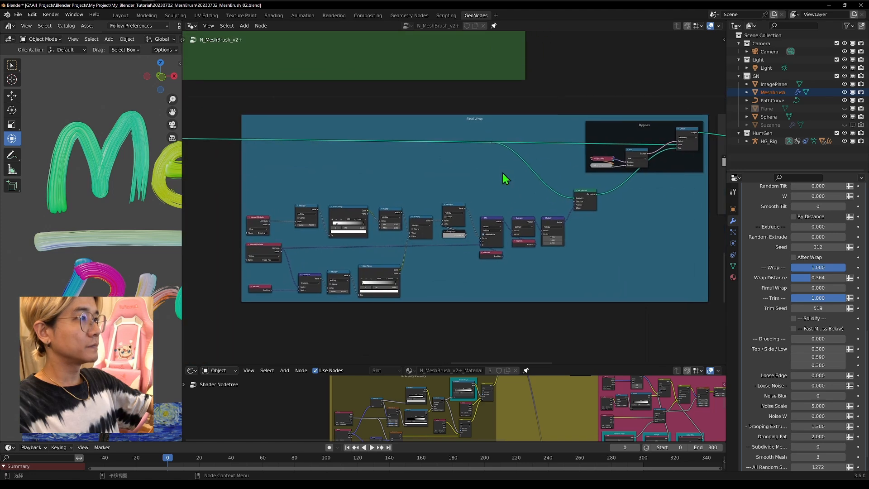
pyautogui.moveTo(505, 116); pyautogui.dragTo(484, 111)
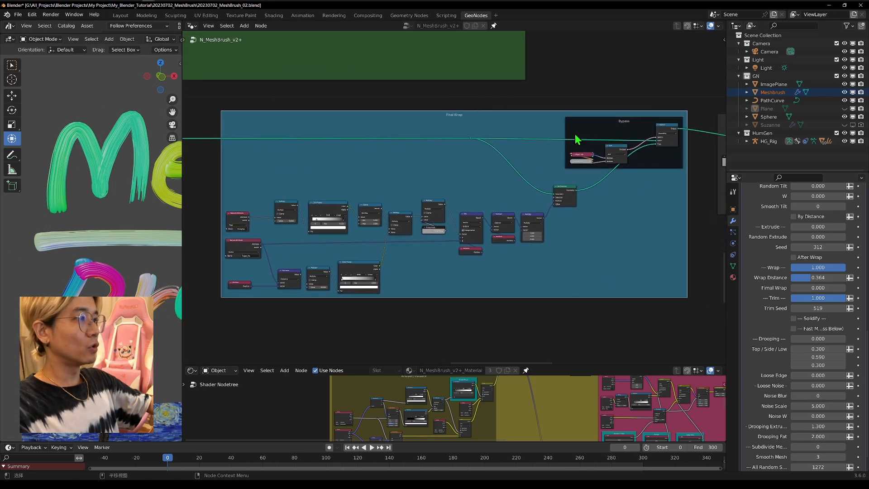
# Select the nodes of the Sub / Smooth frame and follow its output link down to the last row of the tree
pyautogui.scroll(-1, 574, 175)
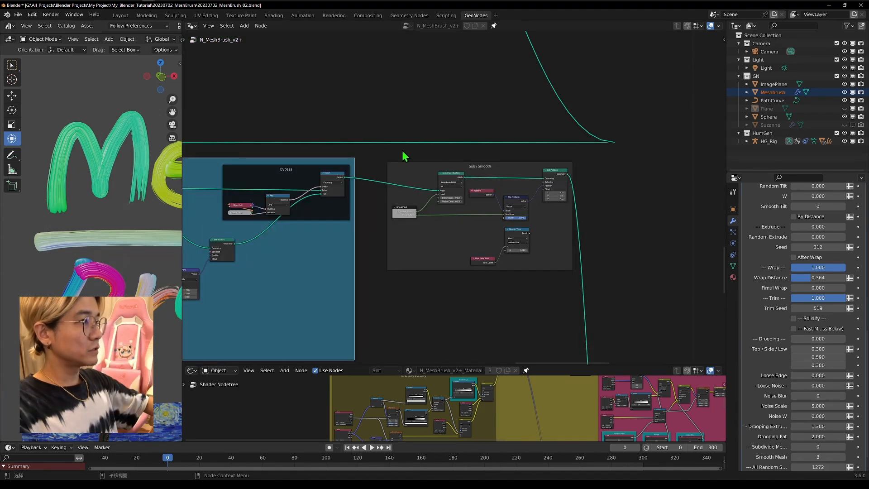
pyautogui.moveTo(402, 152); pyautogui.dragTo(558, 267)
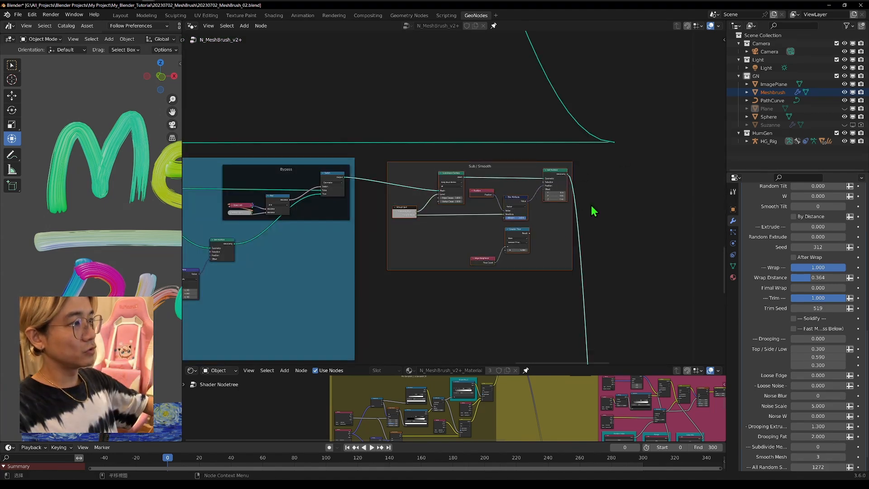
pyautogui.scroll(-6, 605, 197)
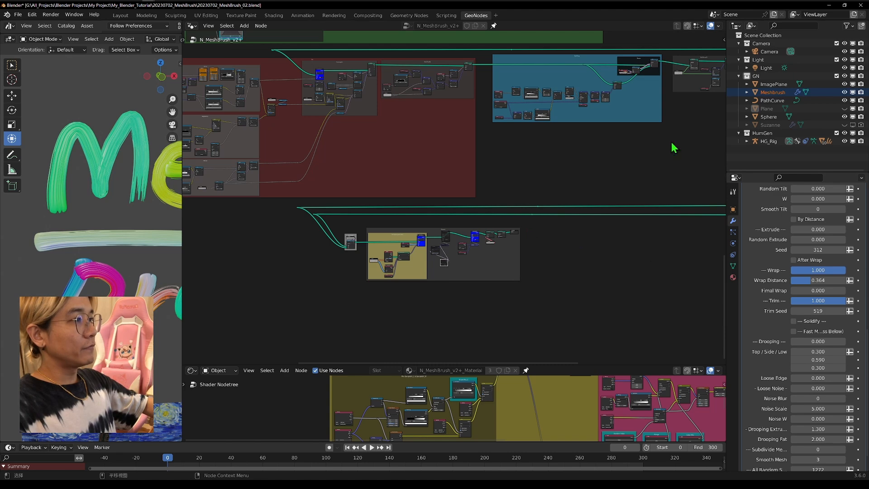
# Examine the Fast Mode switch in the last row and select the adjacent SampleUV_Mesh (Mix) frame
pyautogui.scroll(5, 453, 267)
pyautogui.moveTo(474, 194)
pyautogui.mouseDown()
pyautogui.moveTo(477, 177)
pyautogui.moveTo(476, 191)
pyautogui.mouseUp()
pyautogui.scroll(3, 420, 235)
pyautogui.moveTo(329, 237); pyautogui.dragTo(366, 204, button='middle')
pyautogui.click(353, 166)
pyautogui.moveTo(351, 165)
pyautogui.mouseDown()
pyautogui.moveTo(359, 159)
pyautogui.moveTo(351, 166)
pyautogui.mouseUp()
# Look over the whole node tree and focus back on the selected SampleUV_Mesh (Mix) frame
pyautogui.scroll(-8, 340, 169)
pyautogui.scroll(-6, 337, 165)
pyautogui.moveTo(308, 74); pyautogui.dragTo(410, 311, button='middle')
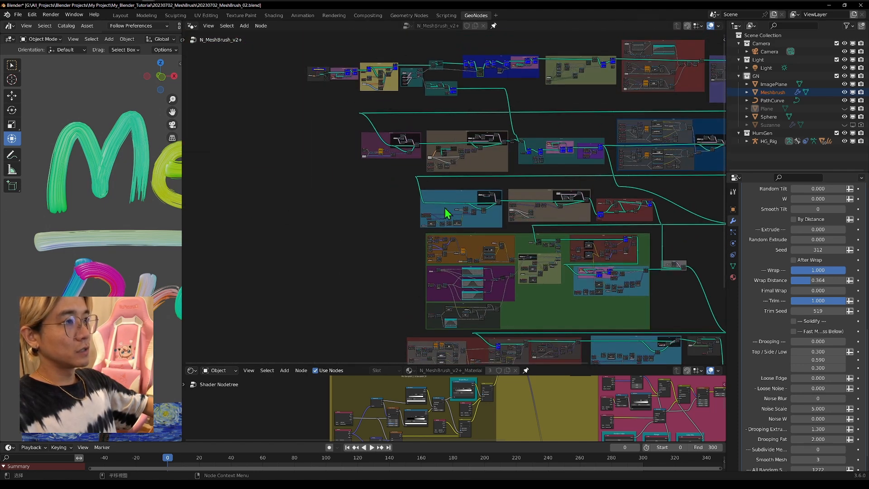
pyautogui.press('KP_Decimal')
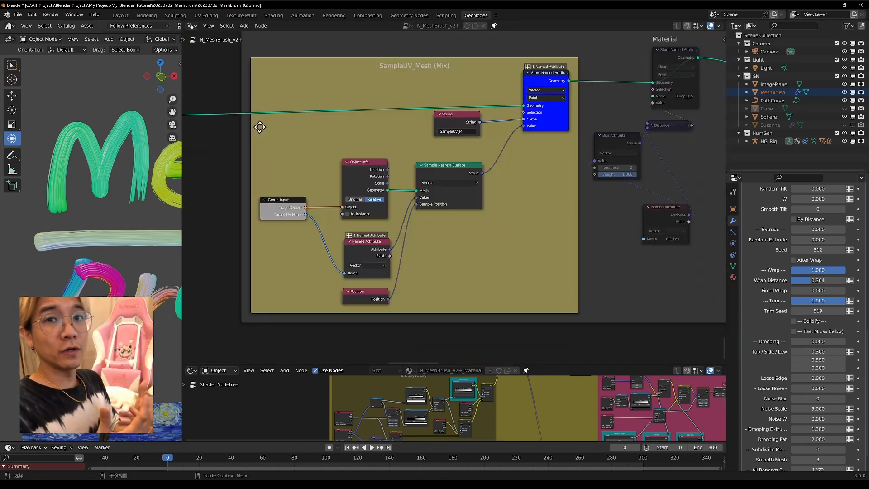
pyautogui.scroll(-2, 446, 131)
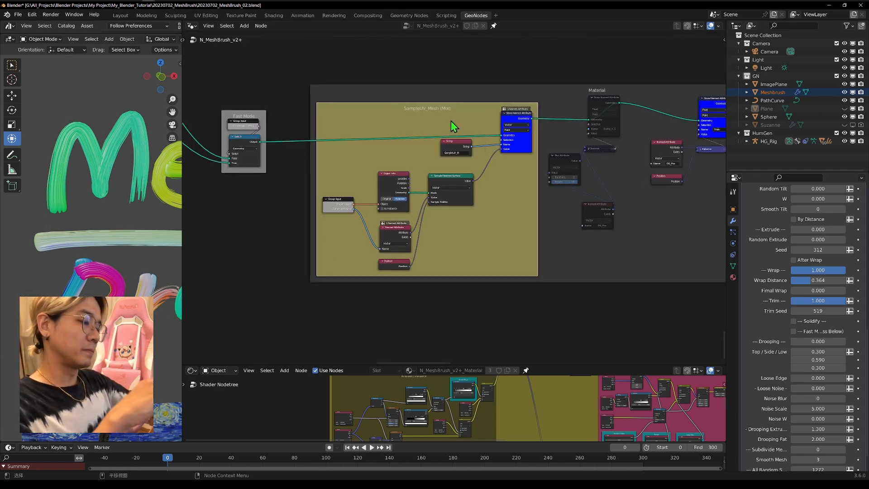
# Trace the overall node tree from its first row down to the final Fast Mode and Material section
pyautogui.scroll(-20, 423, 113)
pyautogui.moveTo(412, 115); pyautogui.dragTo(470, 290, button='middle')
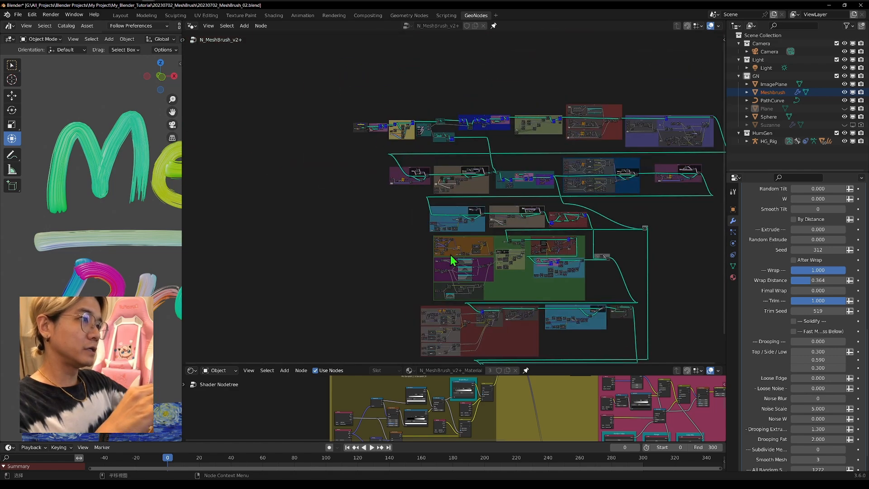
pyautogui.scroll(8, 471, 296)
pyautogui.scroll(-10, 609, 308)
pyautogui.moveTo(612, 304); pyautogui.dragTo(382, 284, button='middle')
# Enlarge the shader node editor to check the material nodes, and shrink it again beneath the SampleUV_Mesh (Mix) frame
pyautogui.scroll(12, 364, 176)
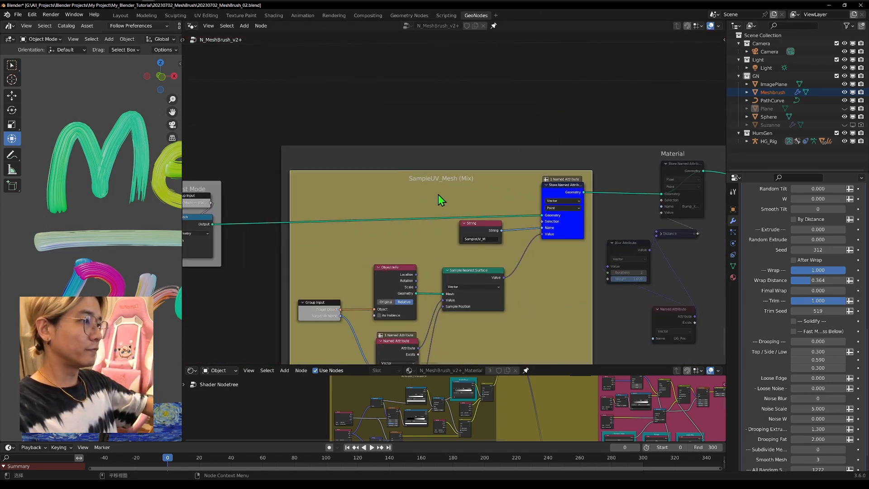
pyautogui.moveTo(393, 365); pyautogui.dragTo(392, 195)
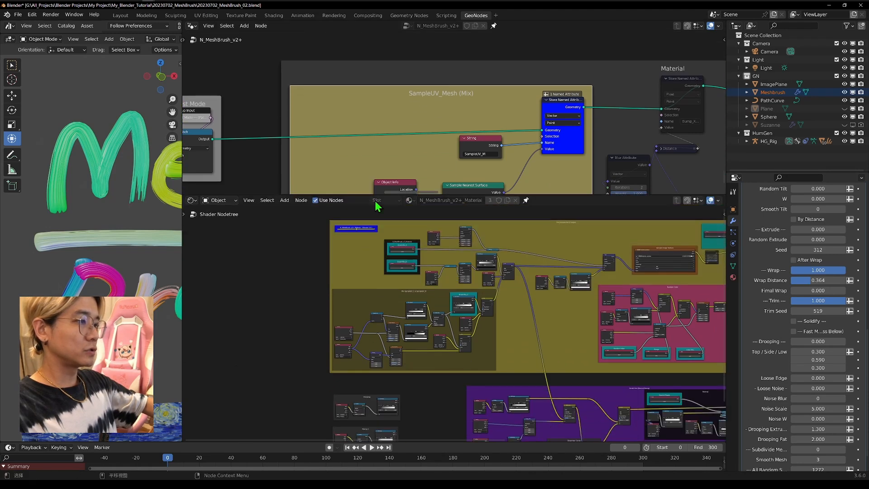
pyautogui.moveTo(532, 195); pyautogui.dragTo(527, 320)
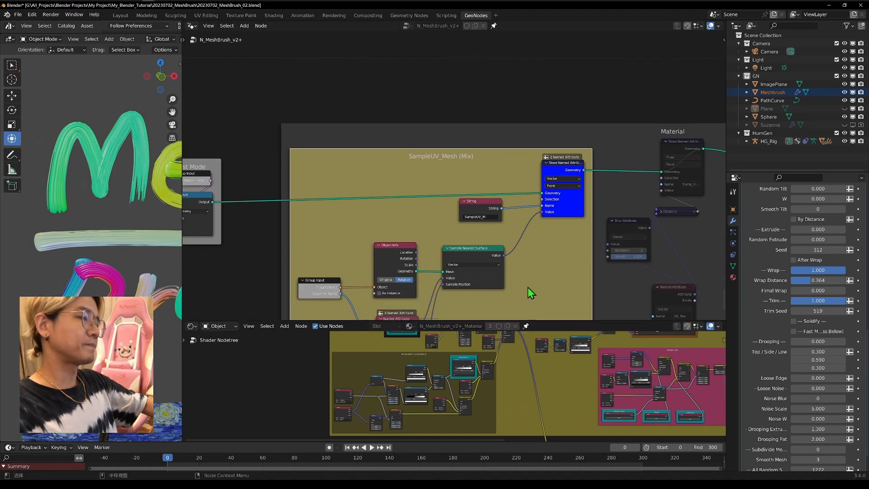
# Examine the Material frame from Store Named Attribute through Set Material and Set Shade Smooth to Group Output, and view the whole tree
pyautogui.scroll(-1, 525, 298)
pyautogui.moveTo(525, 298); pyautogui.dragTo(458, 159, button='middle')
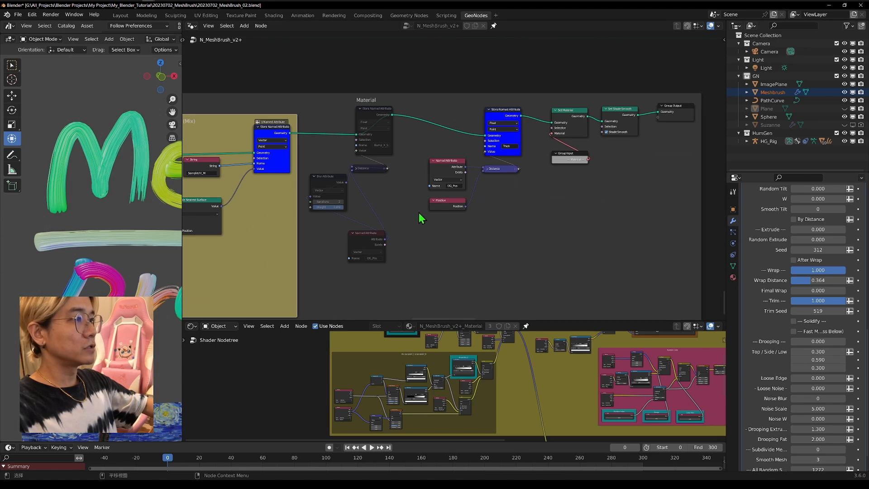
pyautogui.moveTo(585, 168); pyautogui.dragTo(484, 209, button='middle')
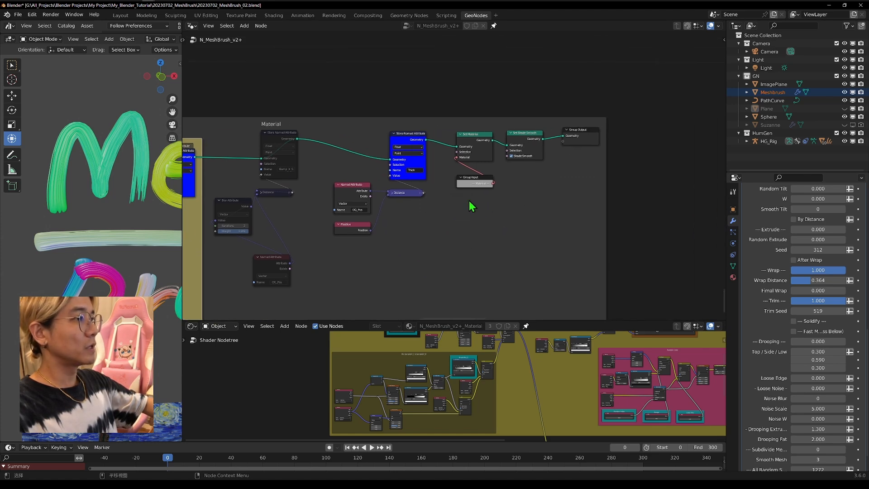
pyautogui.press('Home')
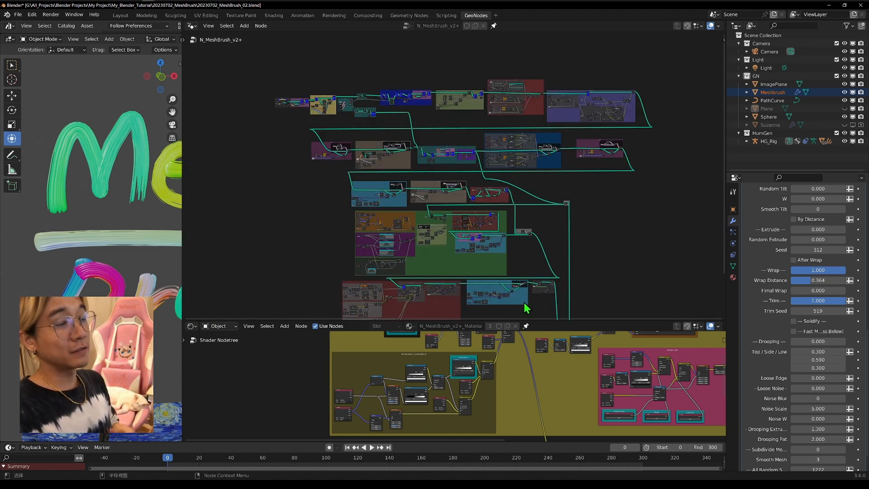